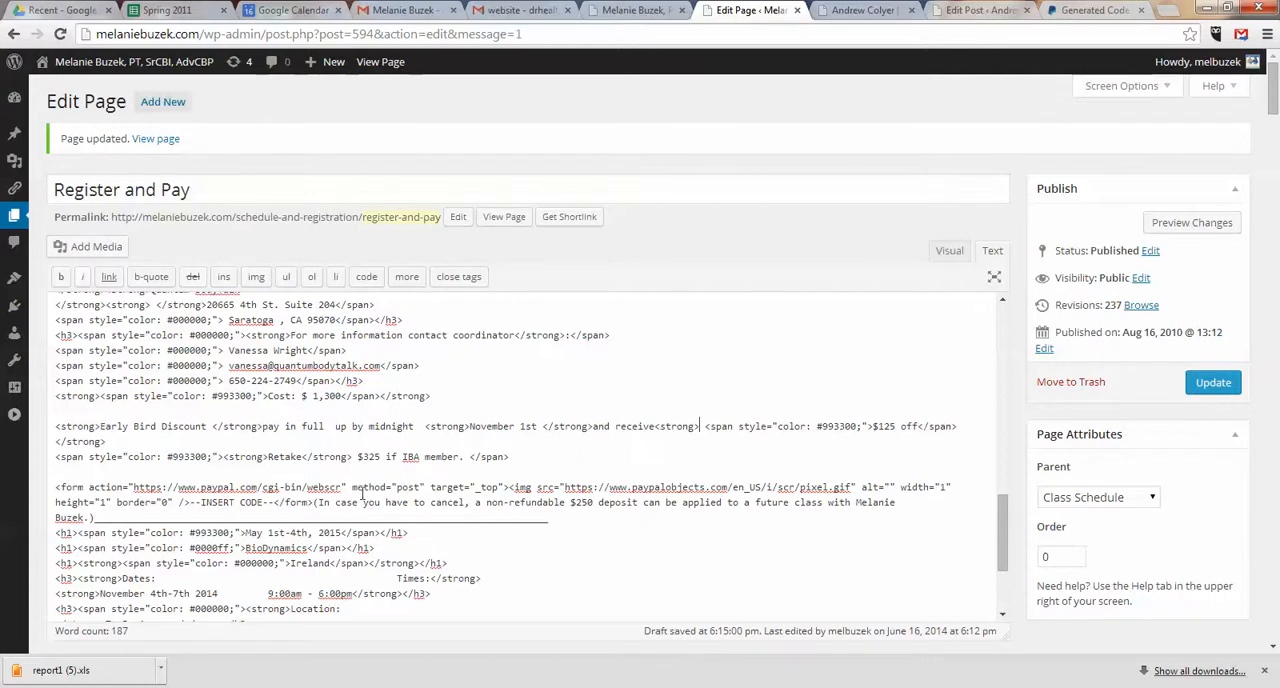
# Step: Delete the form code containing the --INSERT CODE-- placeholder in the Saratoga class's HTML, separating the cancellation note with a blank line
pyautogui.click(950, 251)
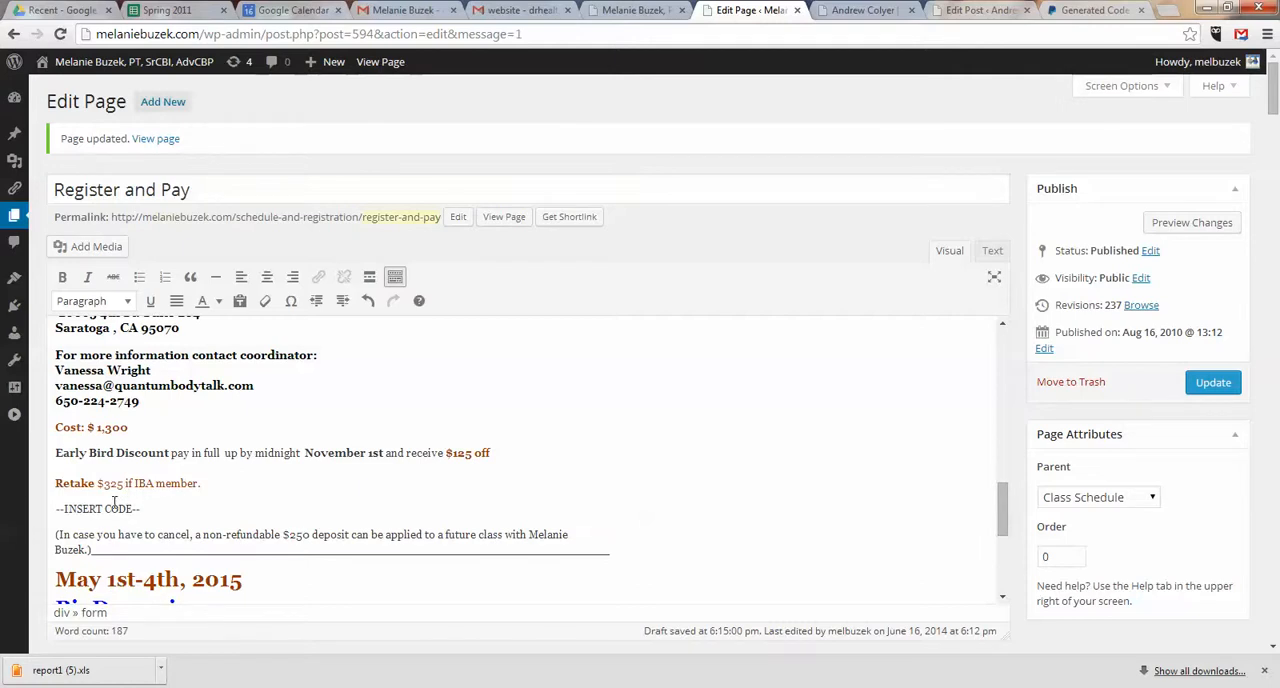
pyautogui.click(127, 453)
pyautogui.click(992, 251)
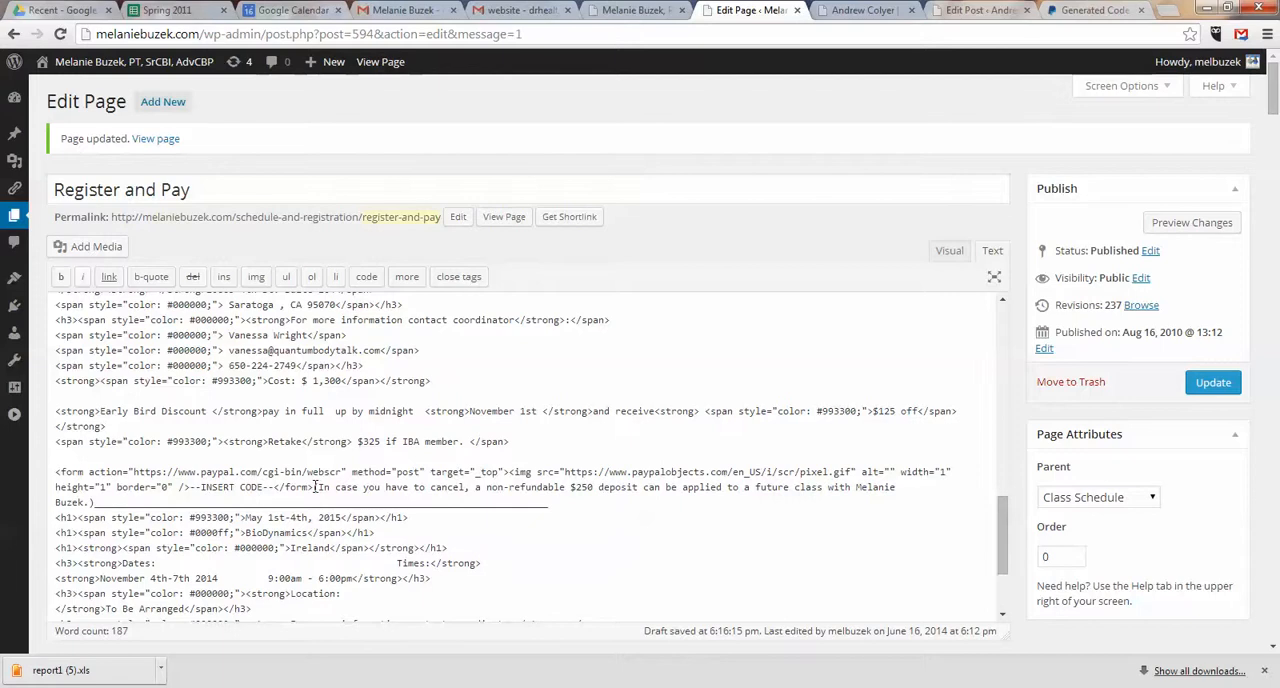
pyautogui.click(315, 487)
pyautogui.press('Return')
pyautogui.press('Return')
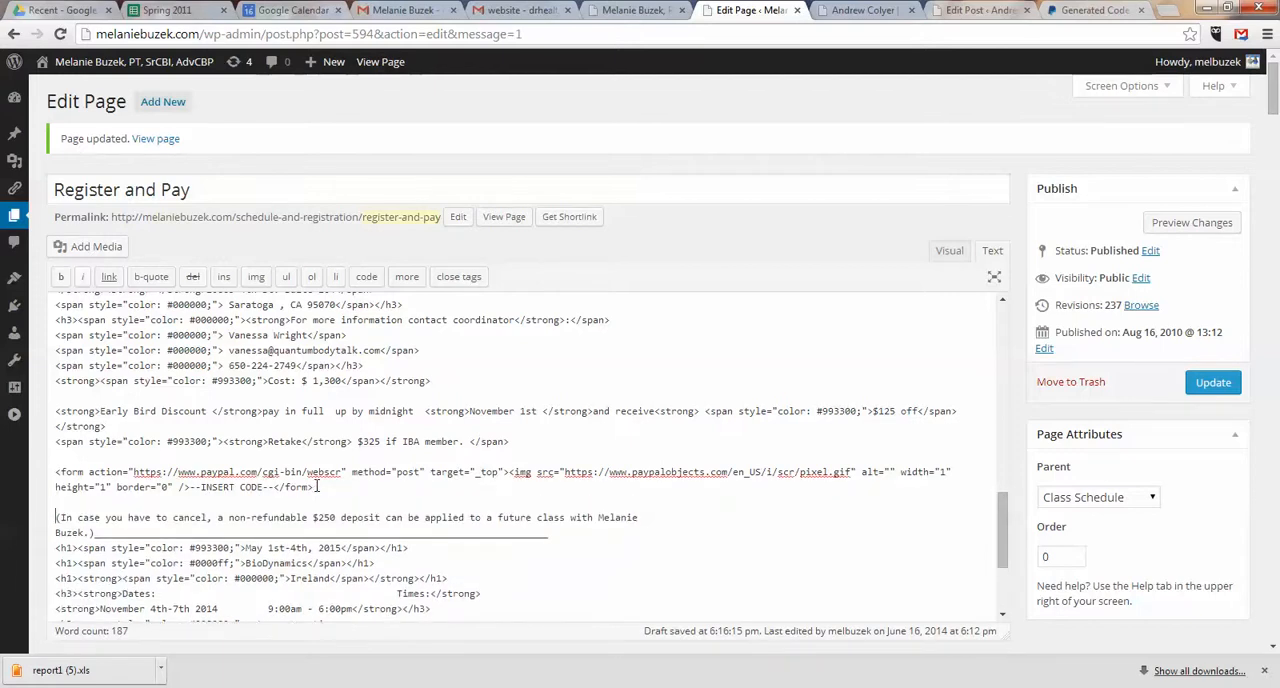
pyautogui.moveTo(315, 487); pyautogui.dragTo(35, 473)
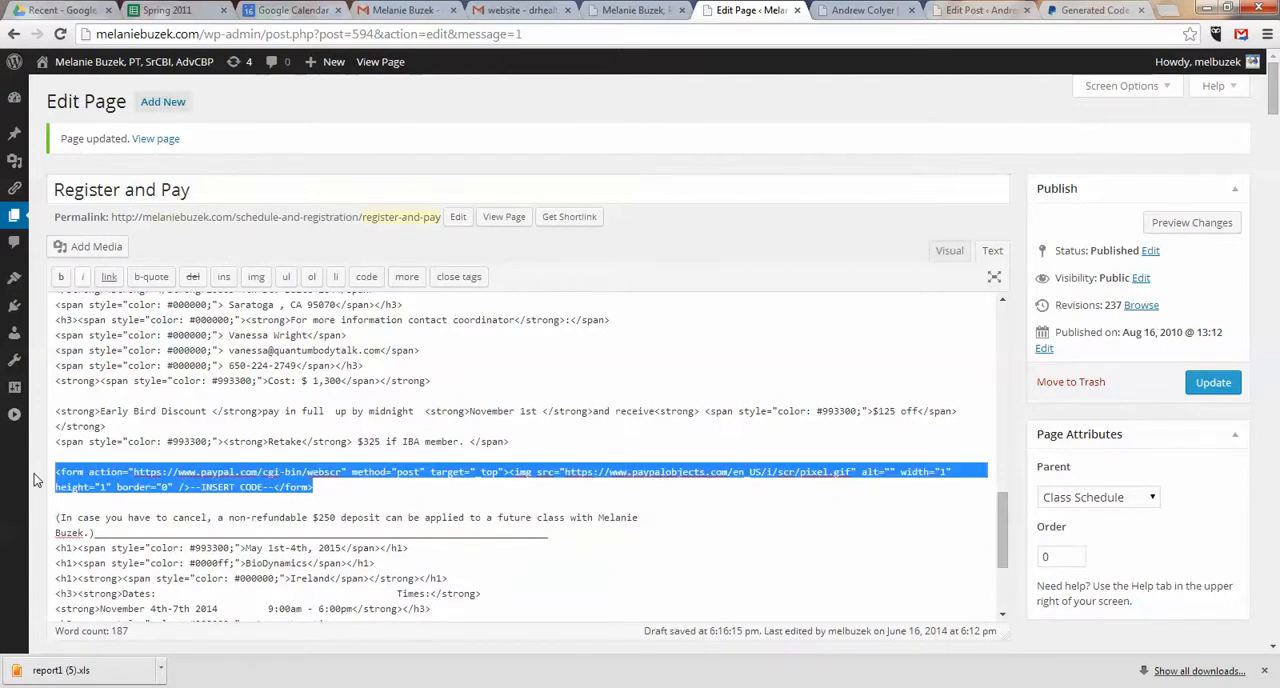
pyautogui.press('BackSpace')
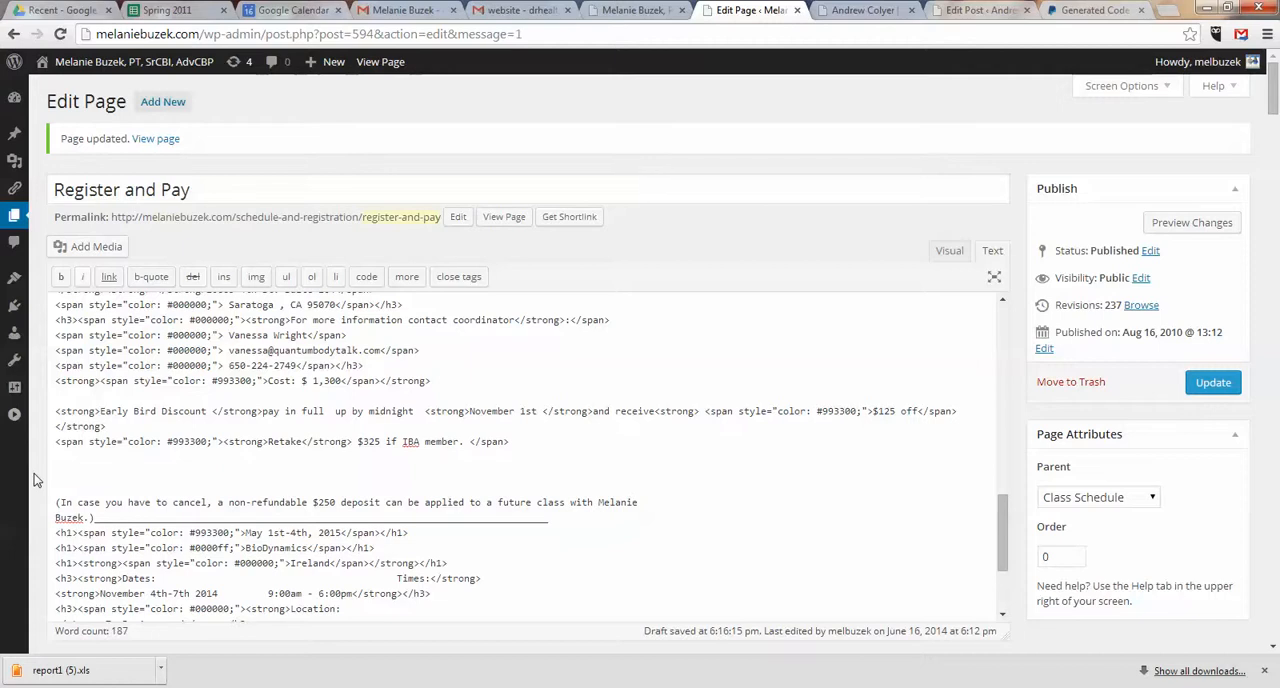
# Step: Paste the PayPal Buy Now button code where the placeholder was in the Saratoga class's HTML and update the page
pyautogui.click(1093, 12)
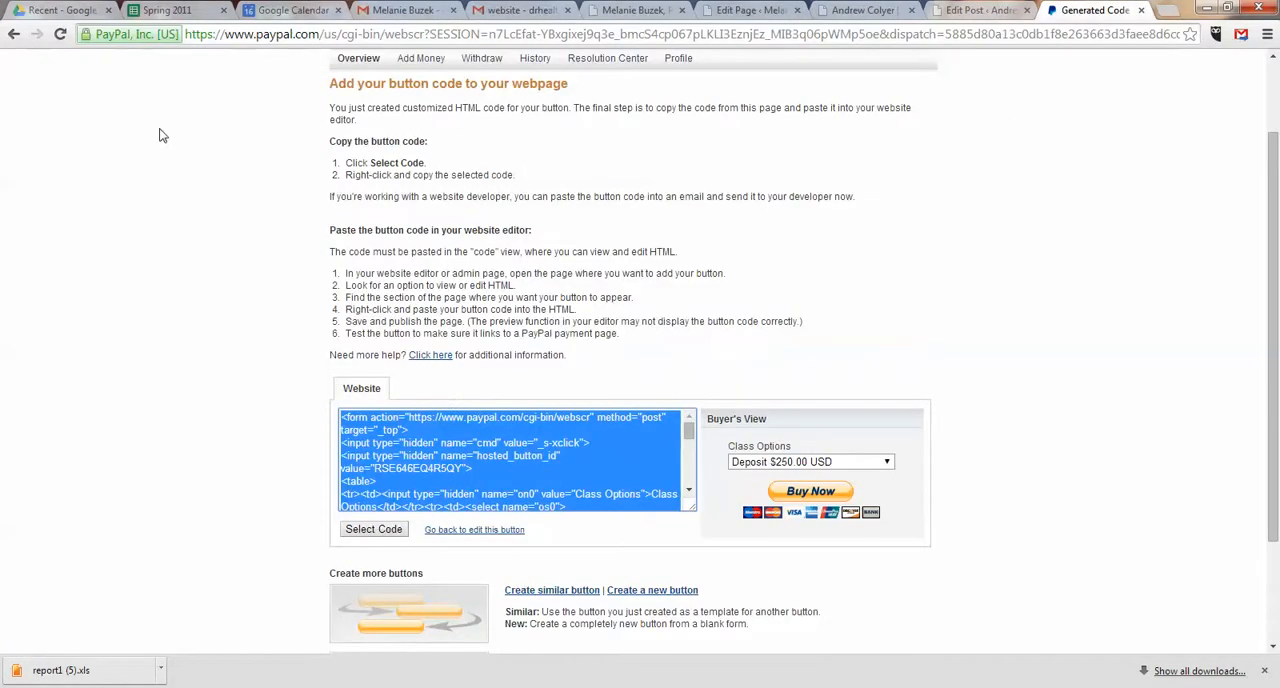
pyautogui.click(727, 14)
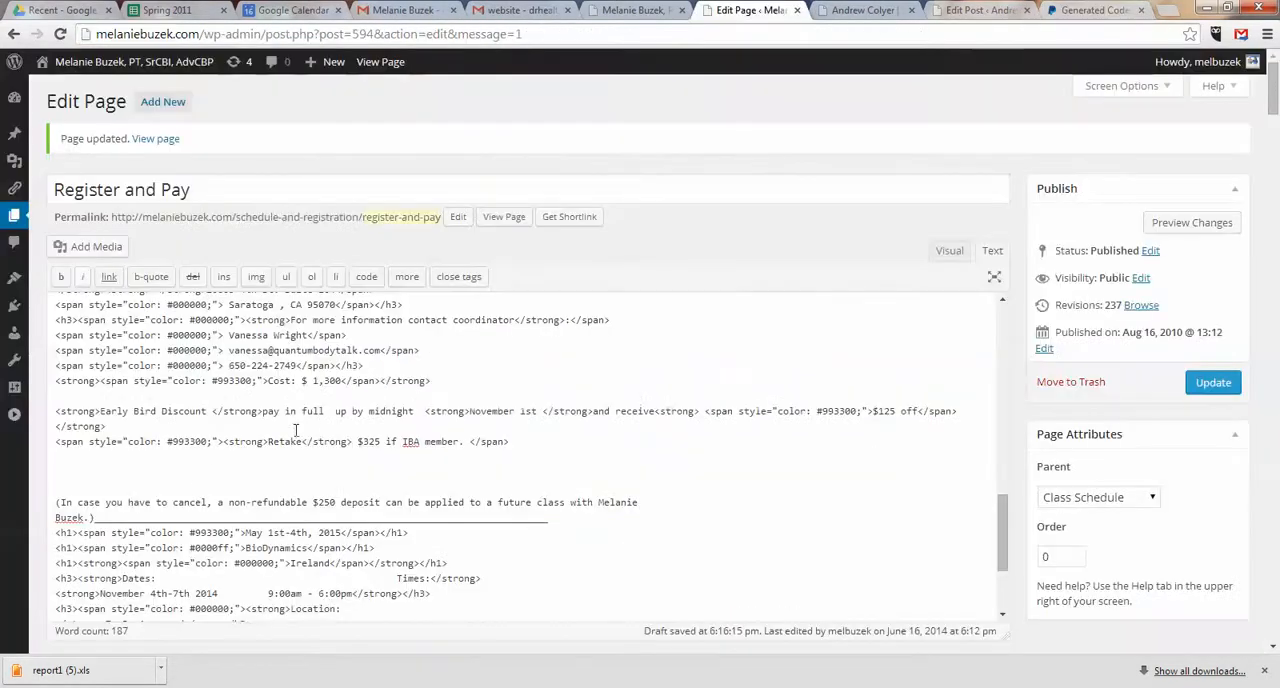
pyautogui.hotkey('ctrl', 'v')
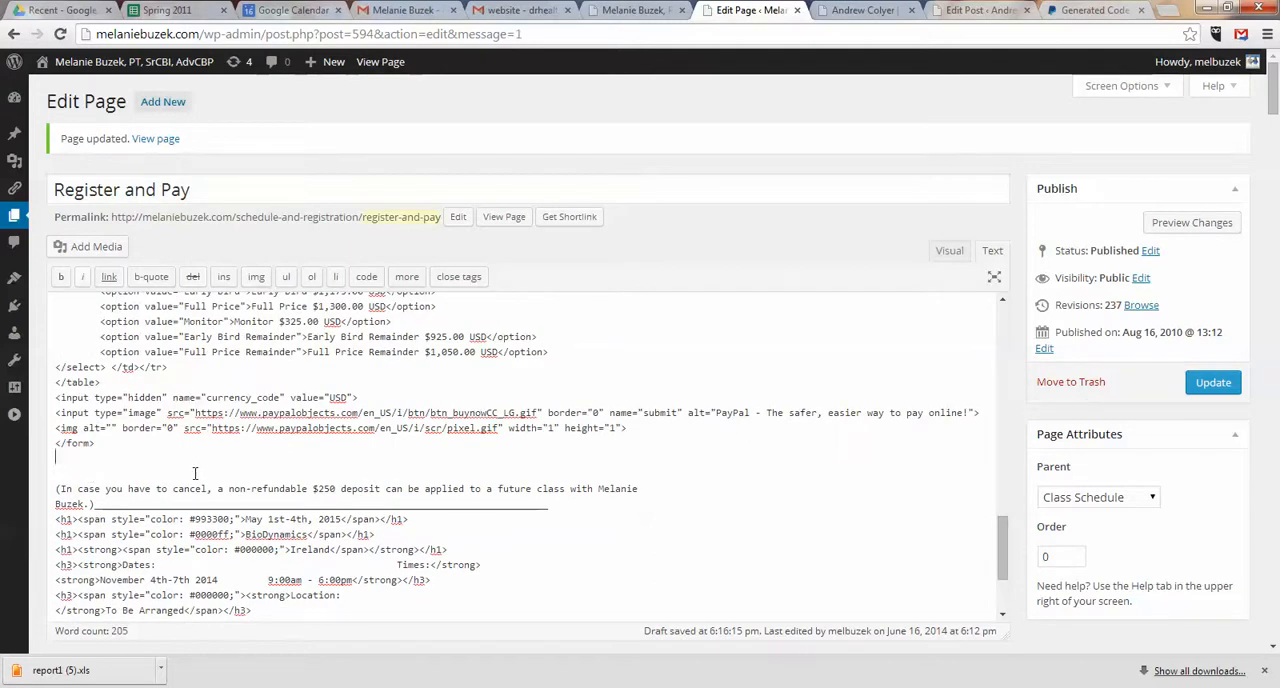
pyautogui.click(1212, 384)
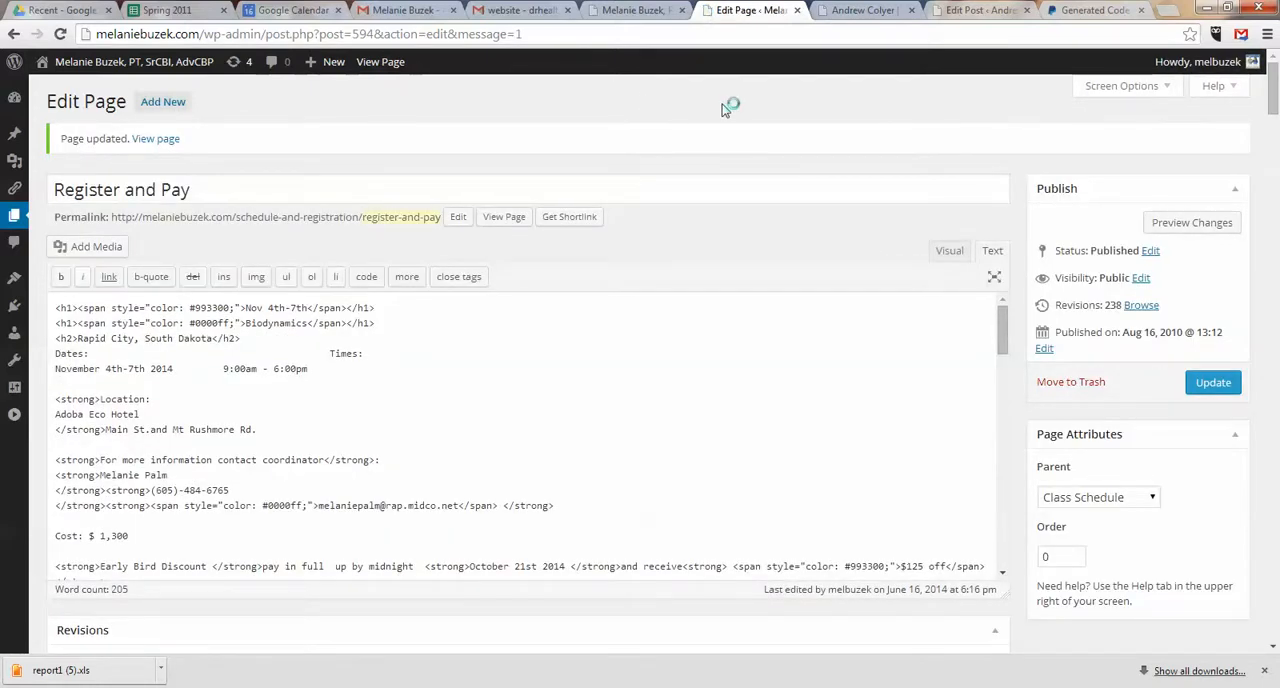
# Step: Review the generated button code on the PayPal page and return to the Register and Pay page's HTML
pyautogui.click(1090, 10)
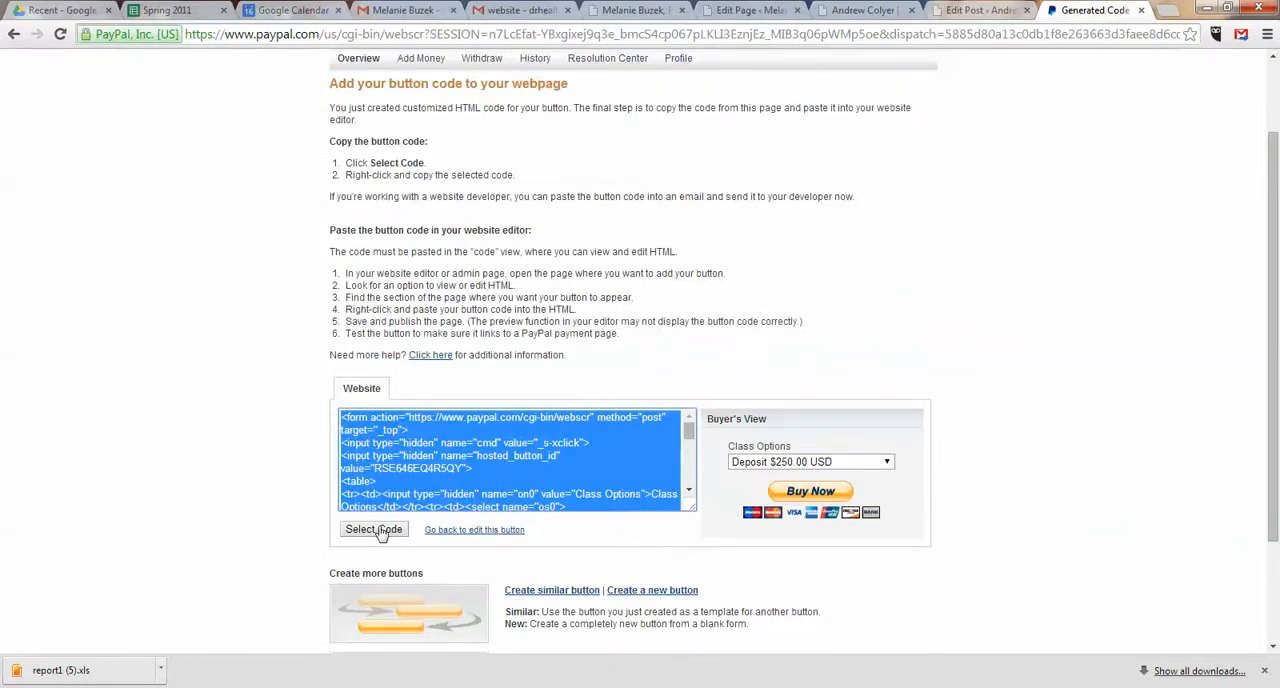
pyautogui.scroll(-1, 375, 530)
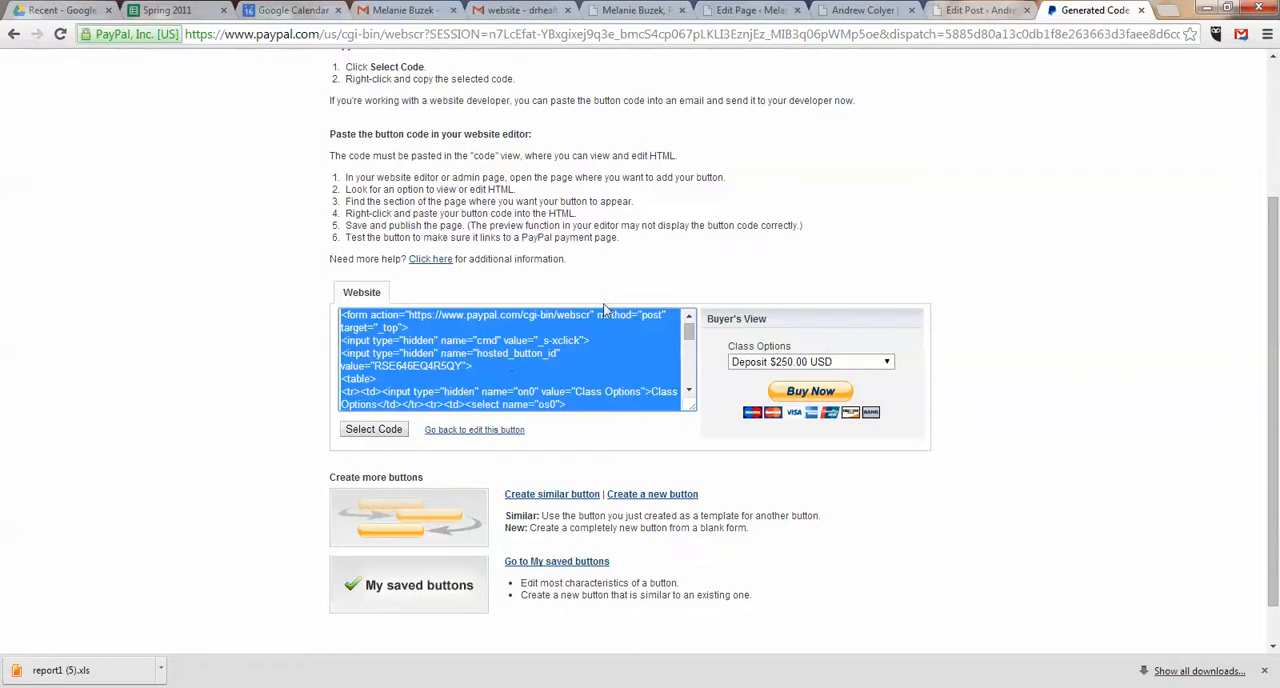
pyautogui.click(716, 12)
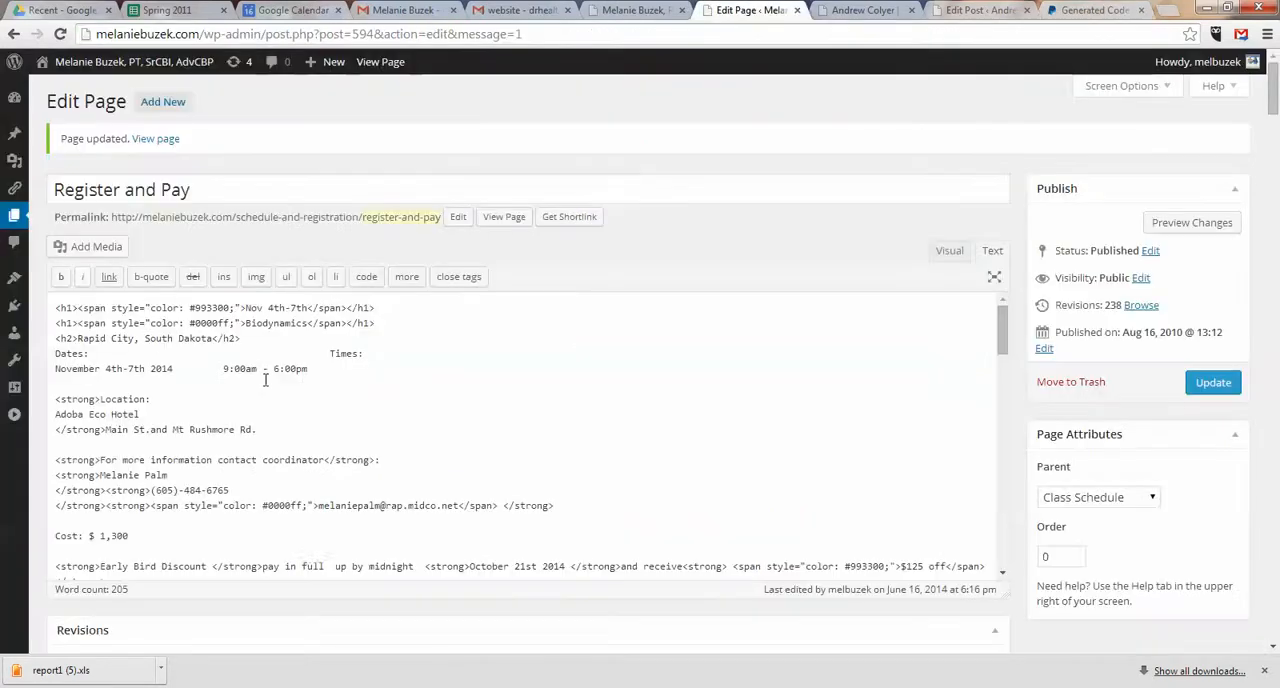
pyautogui.click(168, 395)
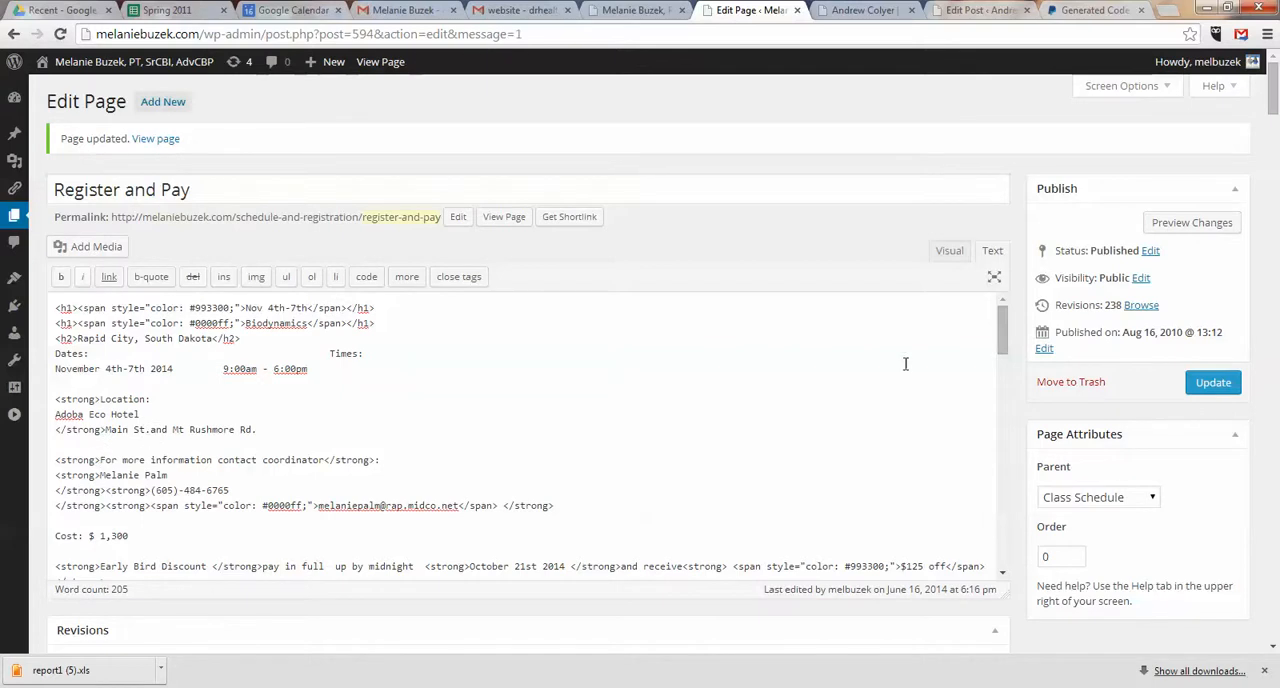
pyautogui.moveTo(1005, 324); pyautogui.dragTo(718, 122)
# Step: Reload the live Register and Pay page and compare the Class Options selectors of the Saratoga and Rapid City classes
pyautogui.click(640, 14)
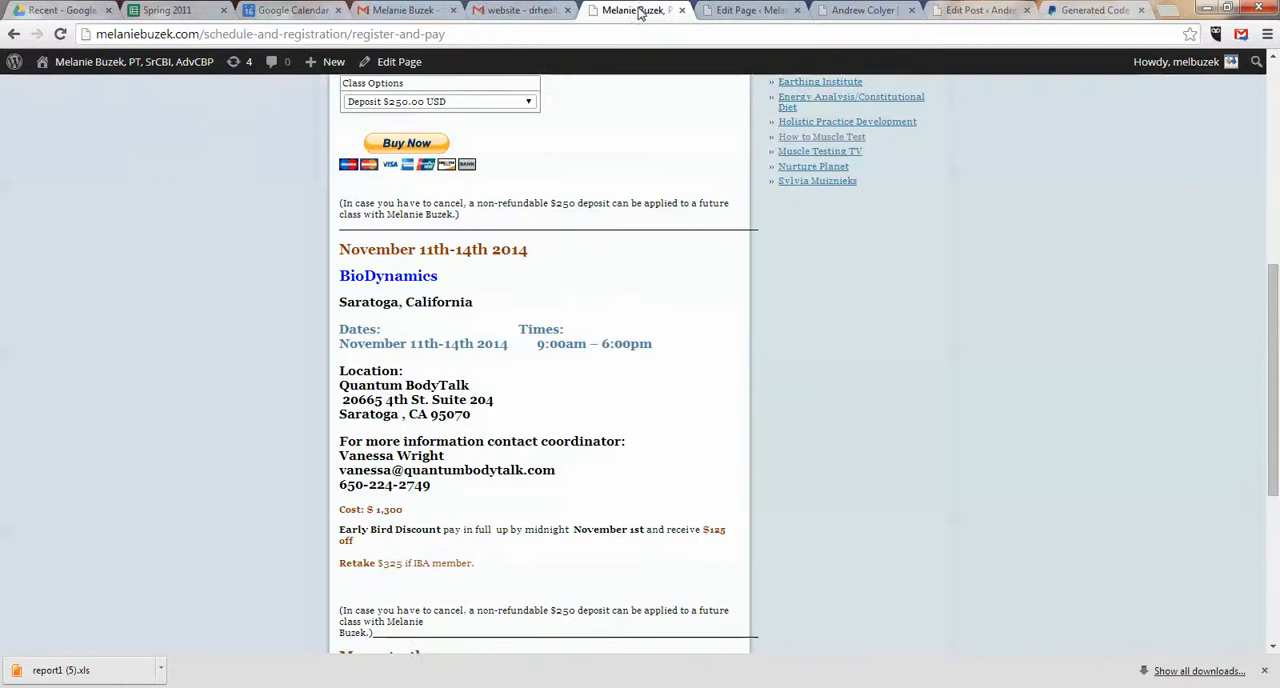
pyautogui.click(60, 34)
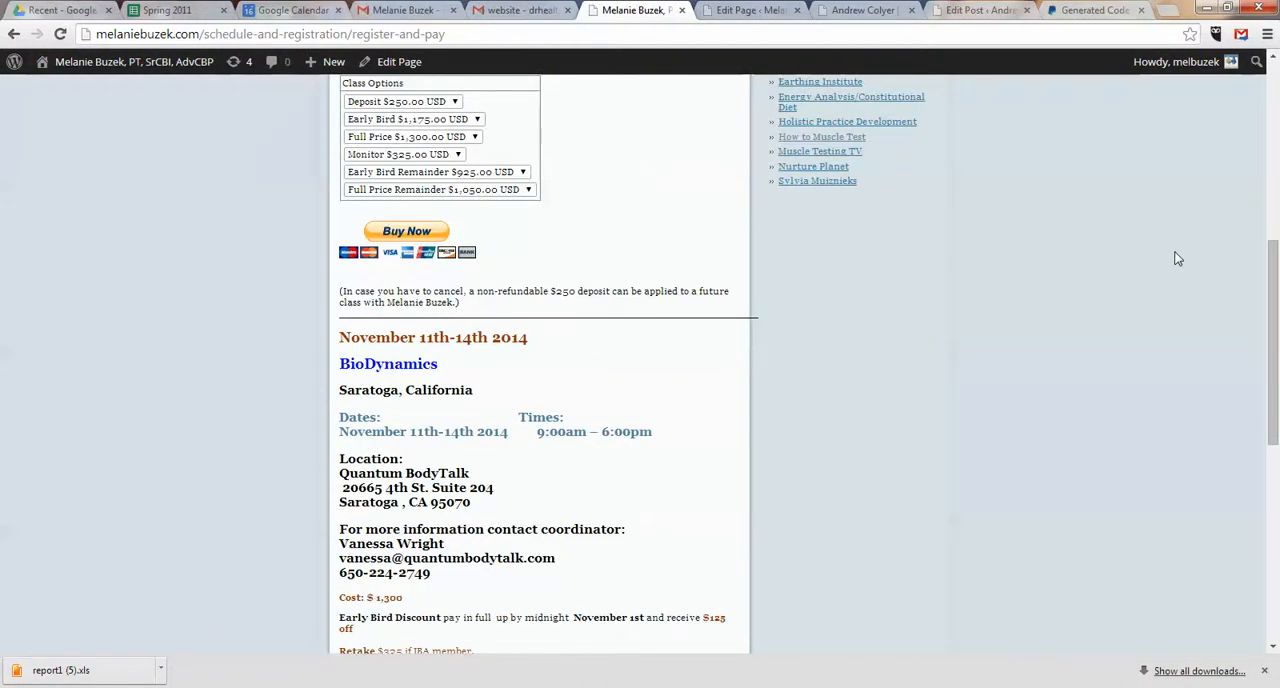
pyautogui.moveTo(1273, 292); pyautogui.dragTo(1276, 358)
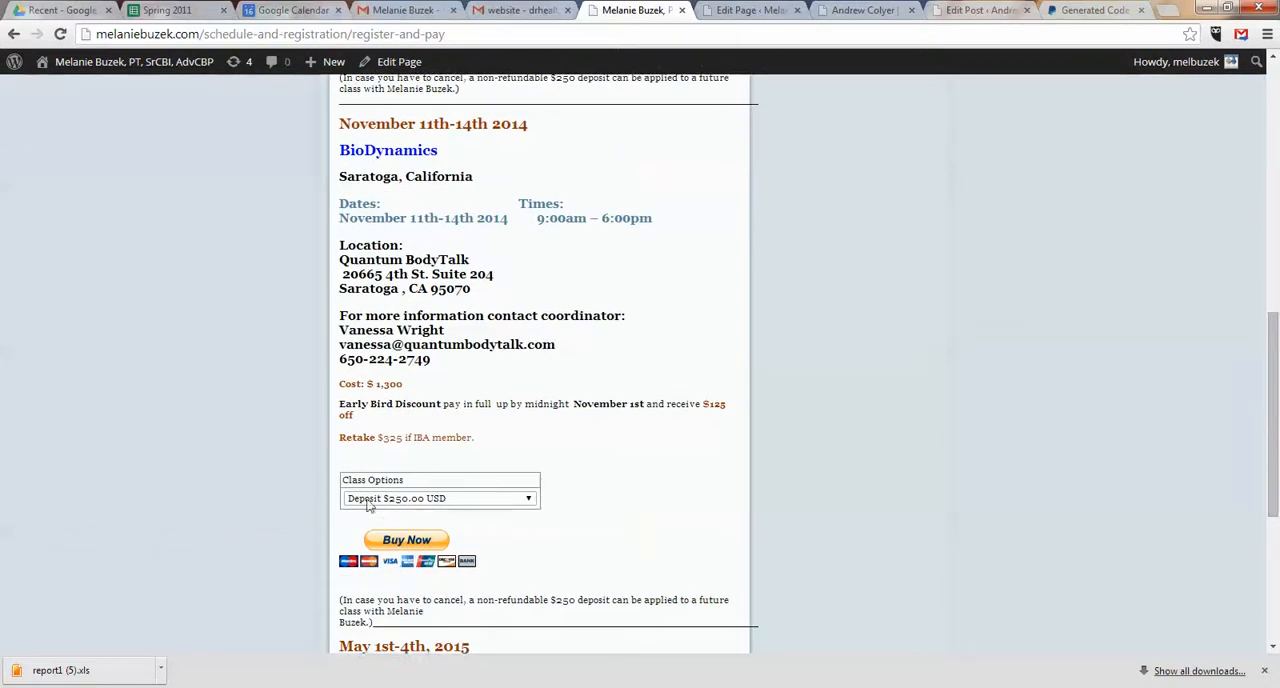
pyautogui.click(528, 498)
pyautogui.click(580, 505)
pyautogui.moveTo(1276, 398); pyautogui.dragTo(1276, 178)
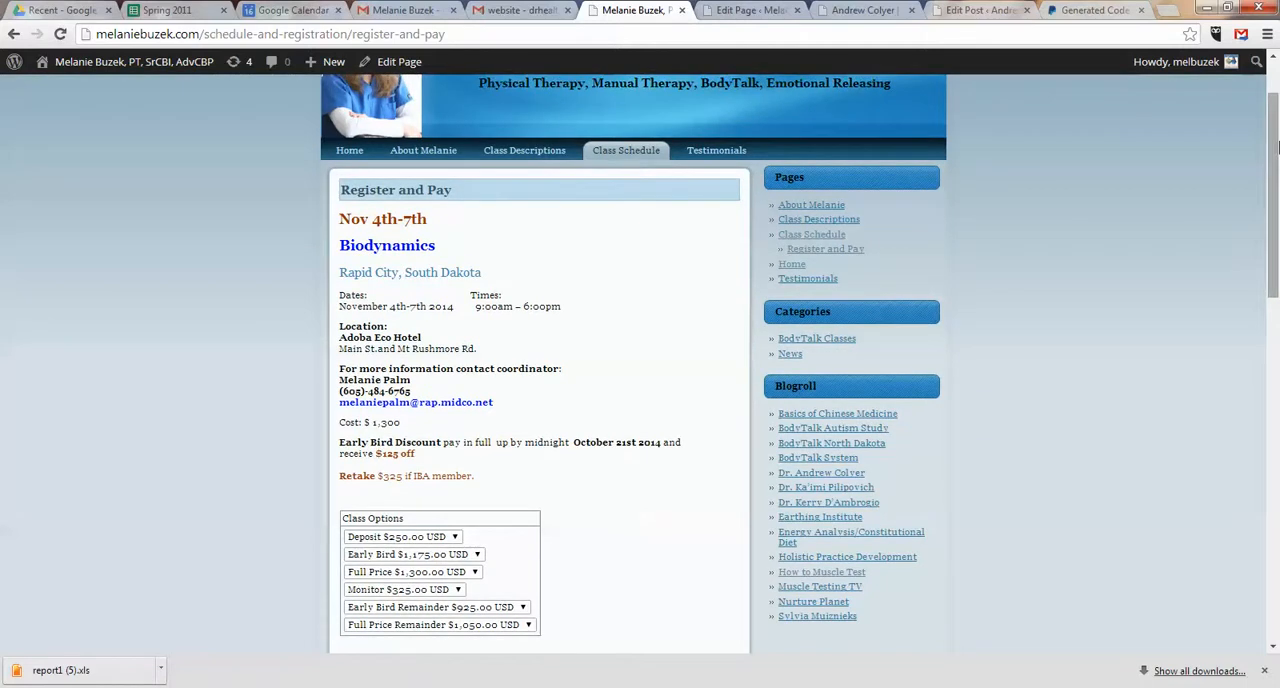
pyautogui.moveTo(1274, 152); pyautogui.dragTo(1276, 197)
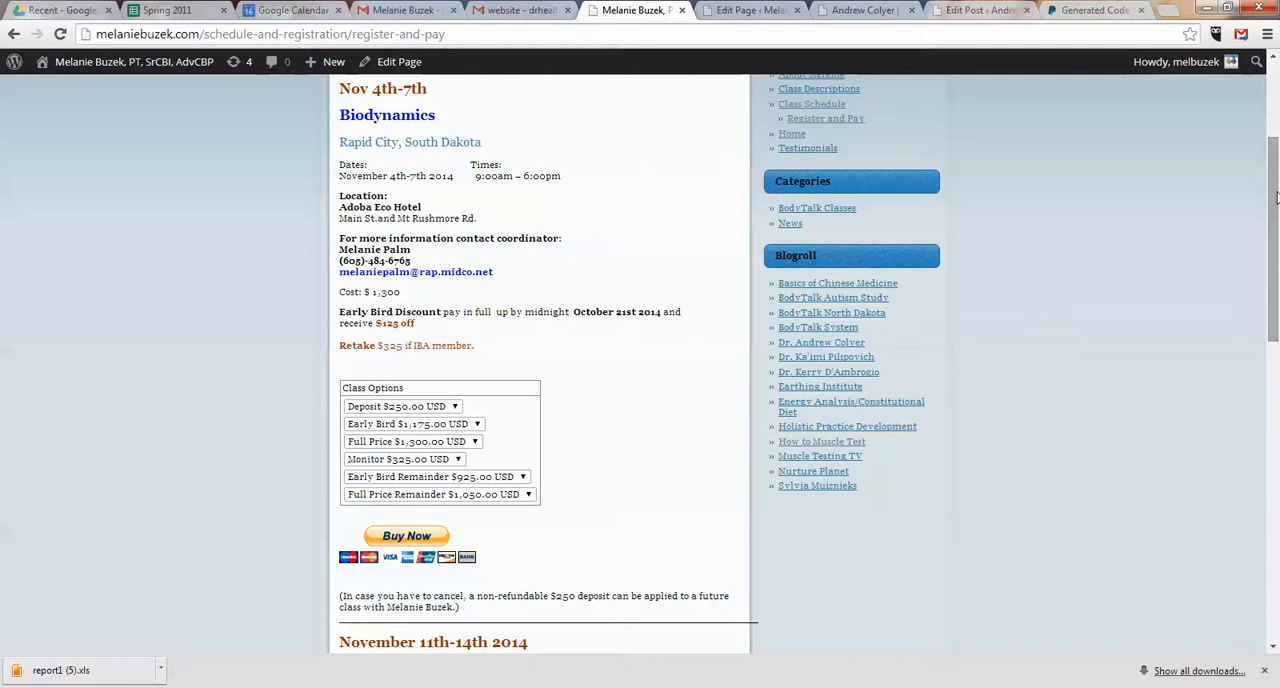
pyautogui.moveTo(1274, 197); pyautogui.dragTo(1276, 373)
# Step: View the Register and Pay content in the visual editor, return to its HTML and update the page again
pyautogui.click(745, 10)
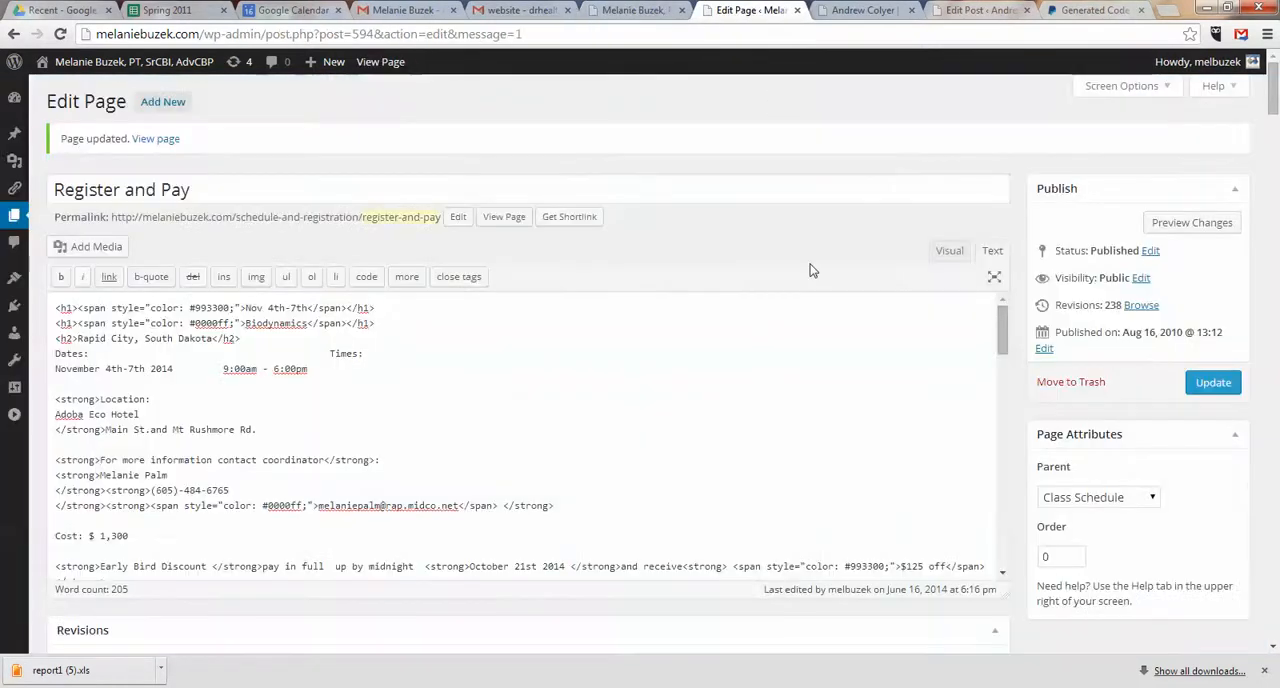
pyautogui.click(962, 252)
pyautogui.moveTo(1003, 345); pyautogui.dragTo(1008, 317)
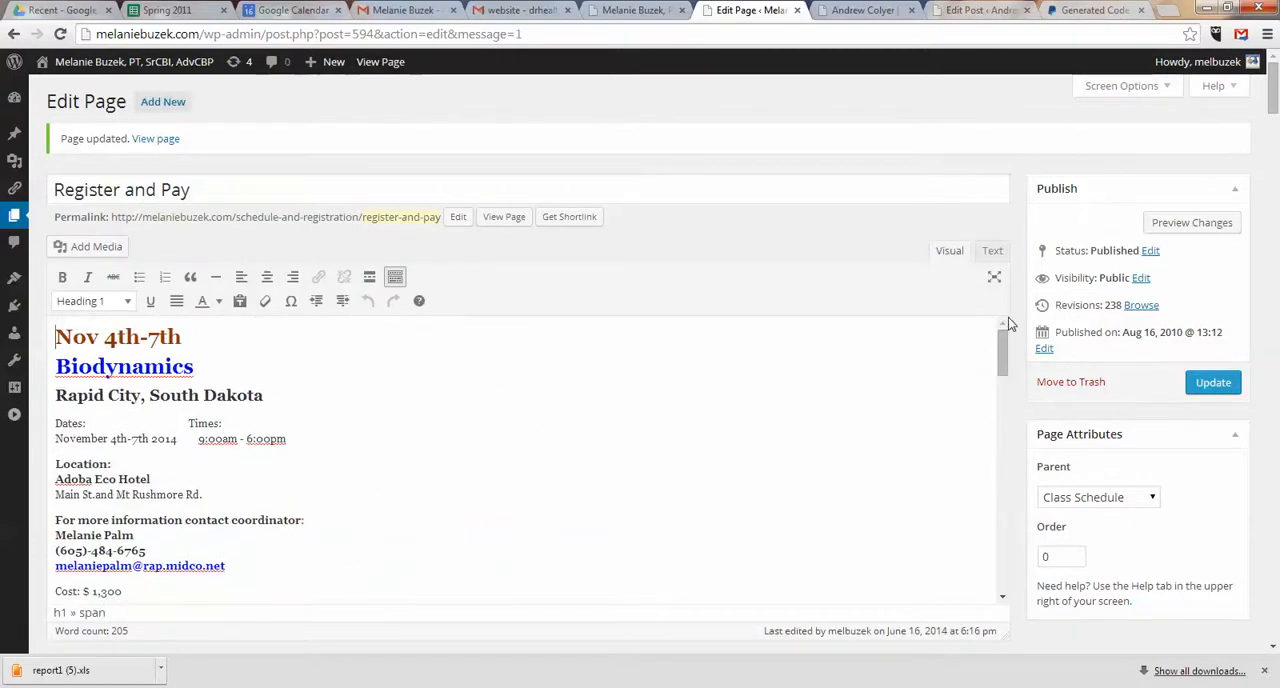
pyautogui.click(992, 251)
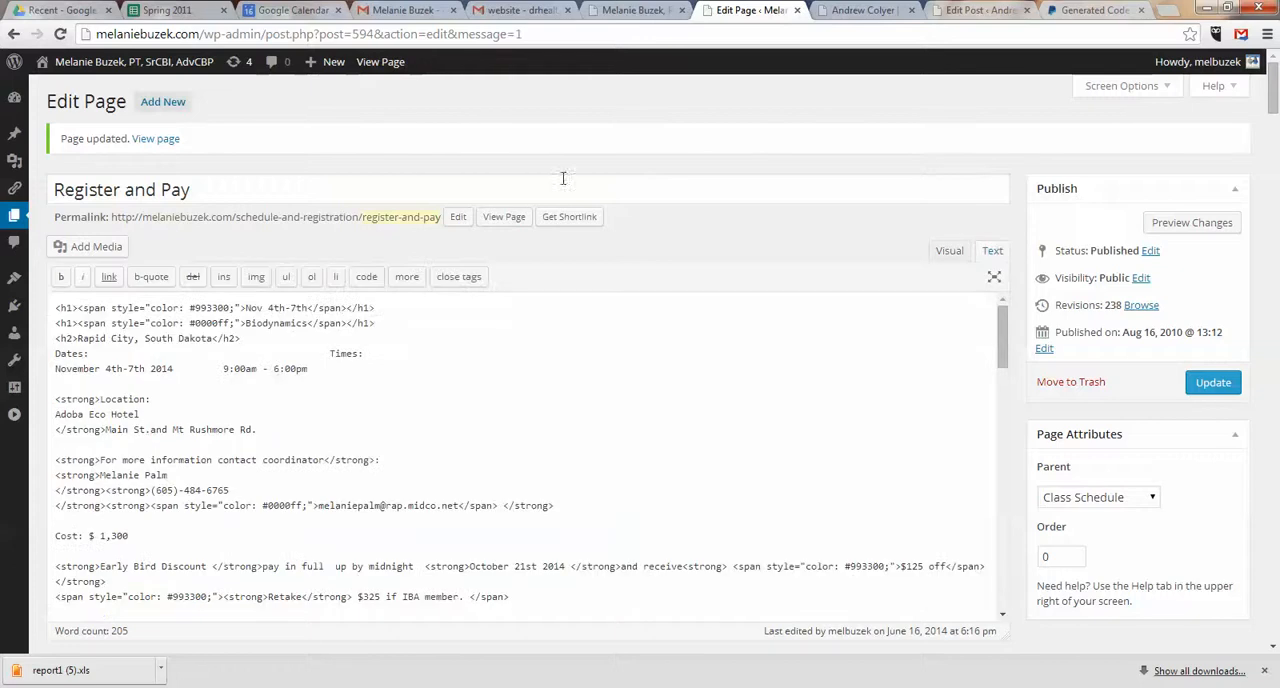
pyautogui.click(1214, 385)
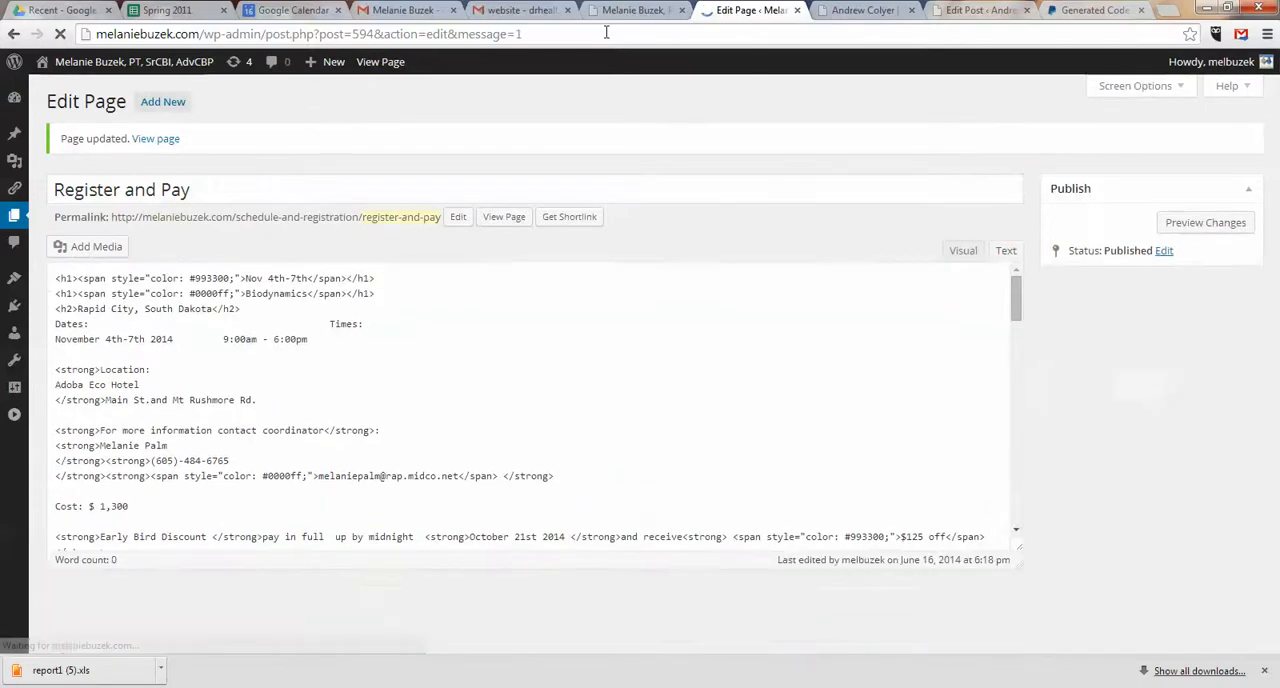
# Step: Examine the payment forms of both November classes on the live page and the page content in the visual editor
pyautogui.click(632, 12)
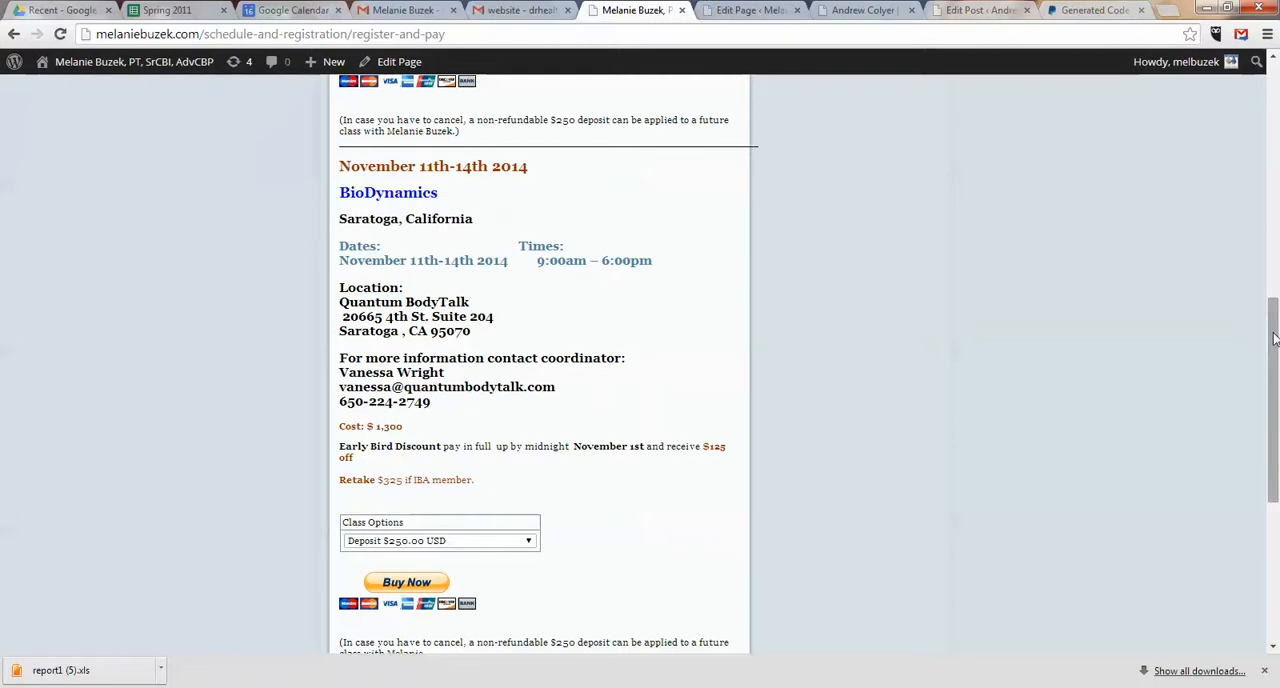
pyautogui.scroll(10, 1231, 91)
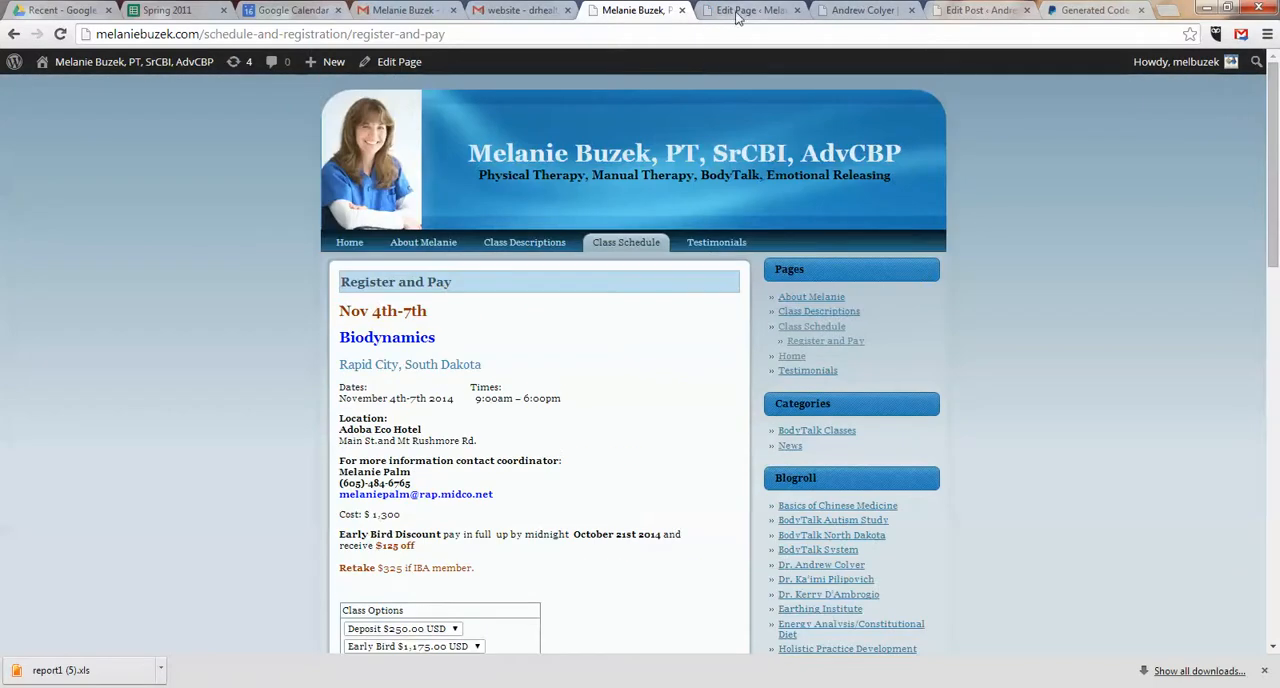
pyautogui.click(737, 12)
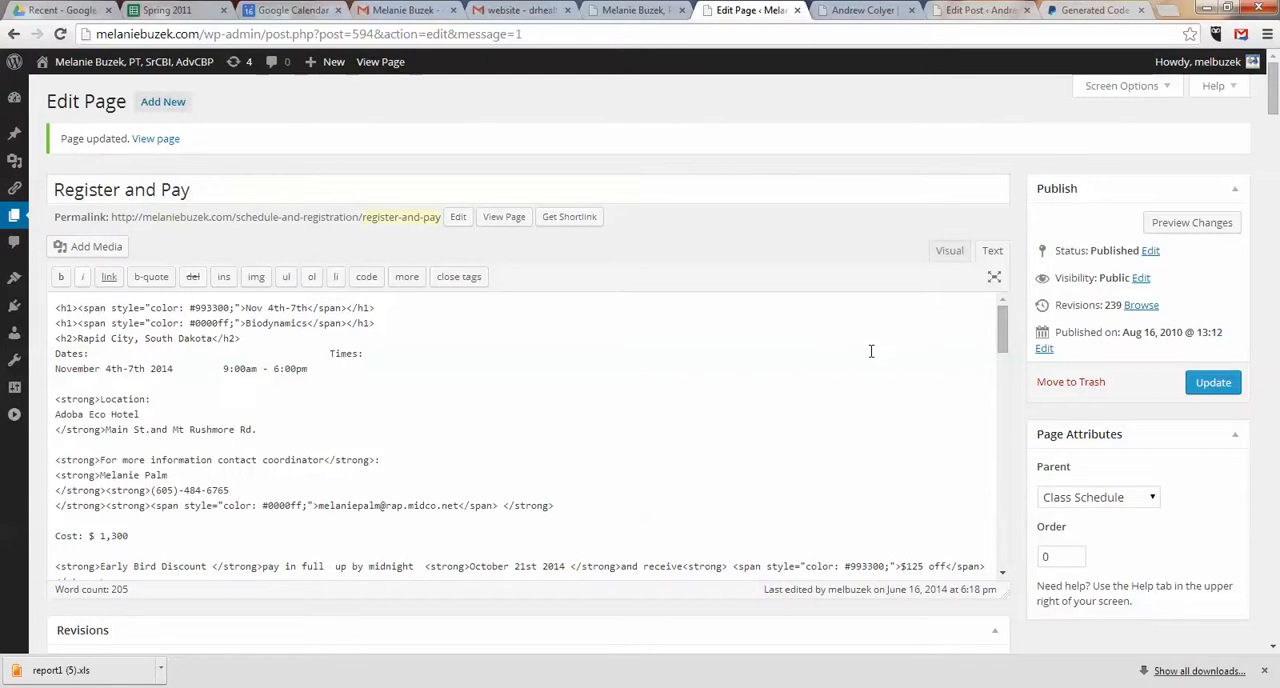
pyautogui.click(948, 253)
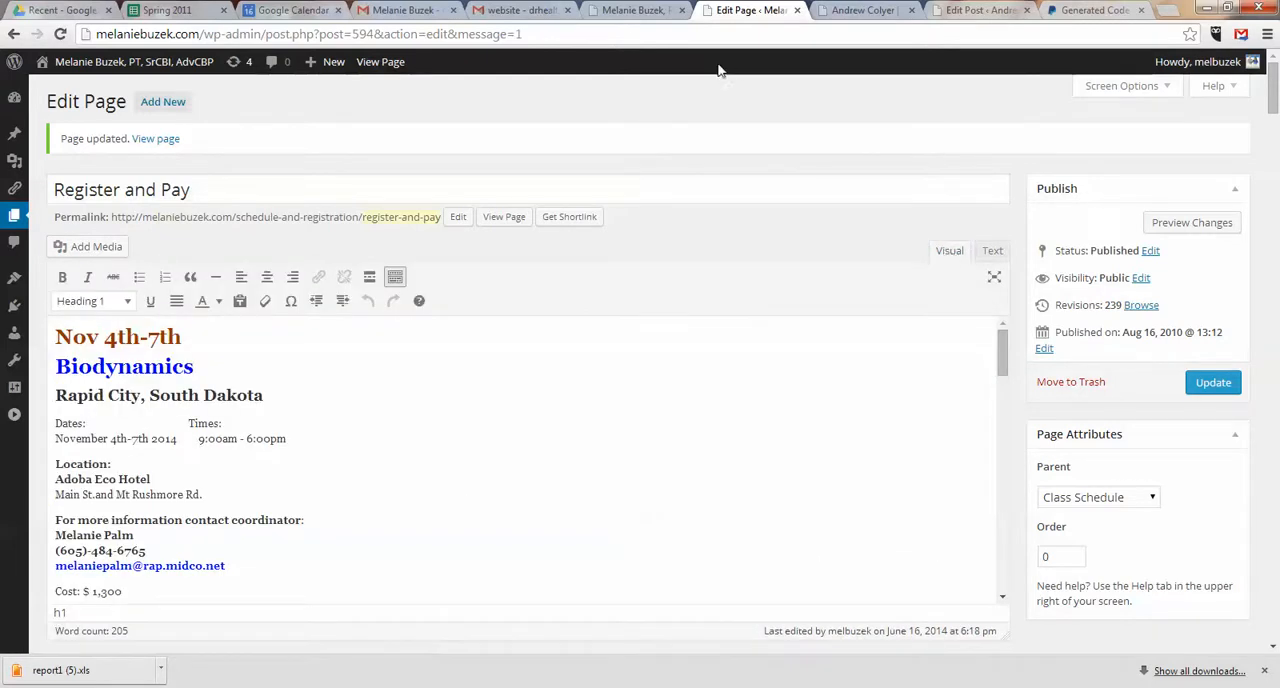
pyautogui.click(632, 12)
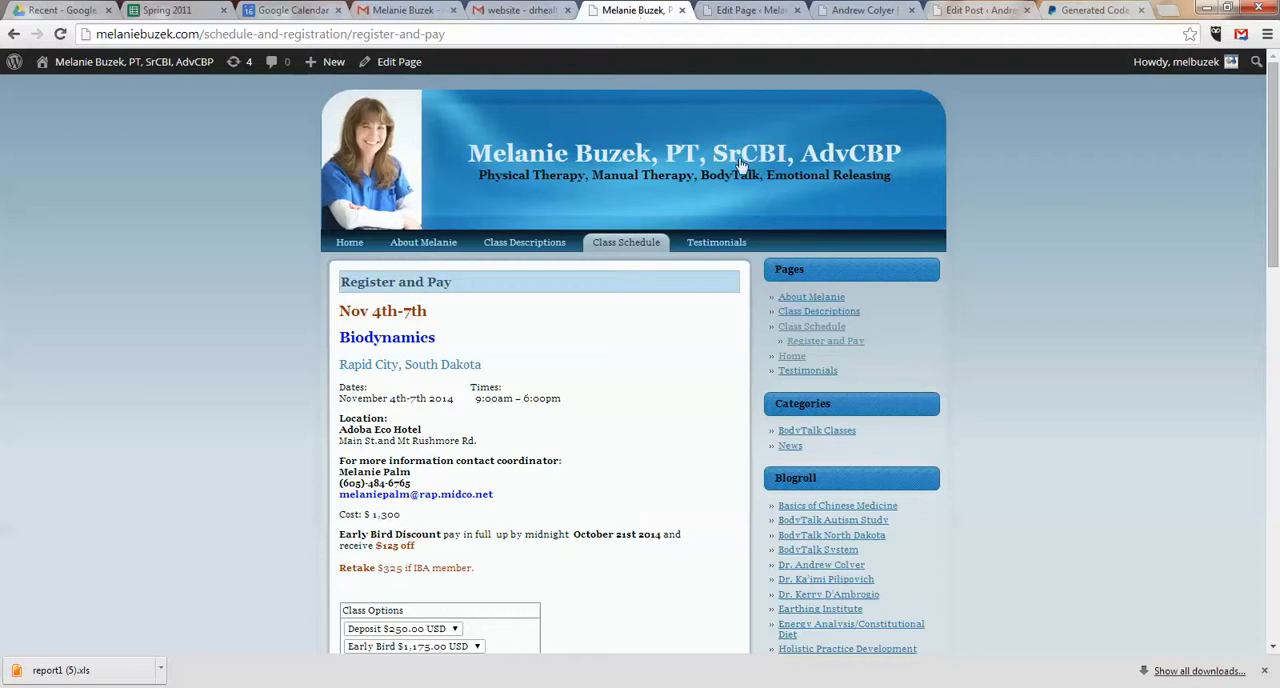
pyautogui.moveTo(1271, 198); pyautogui.dragTo(1263, 451)
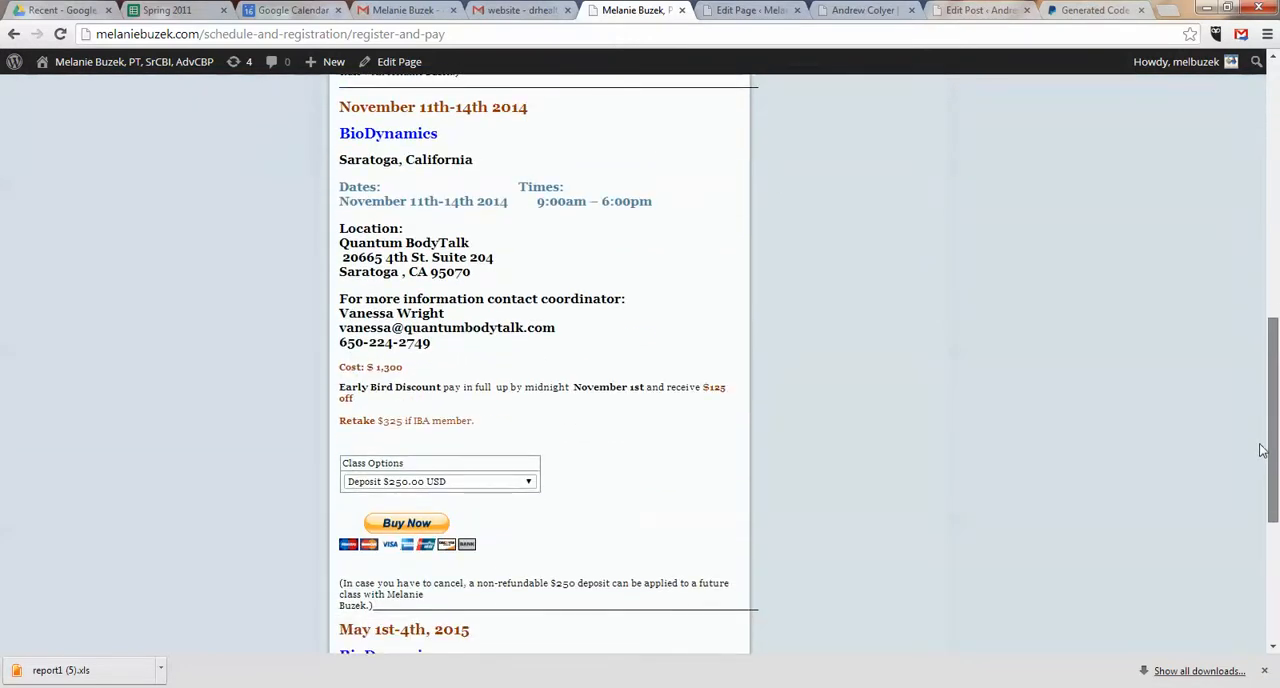
pyautogui.moveTo(1275, 451); pyautogui.dragTo(1276, 423)
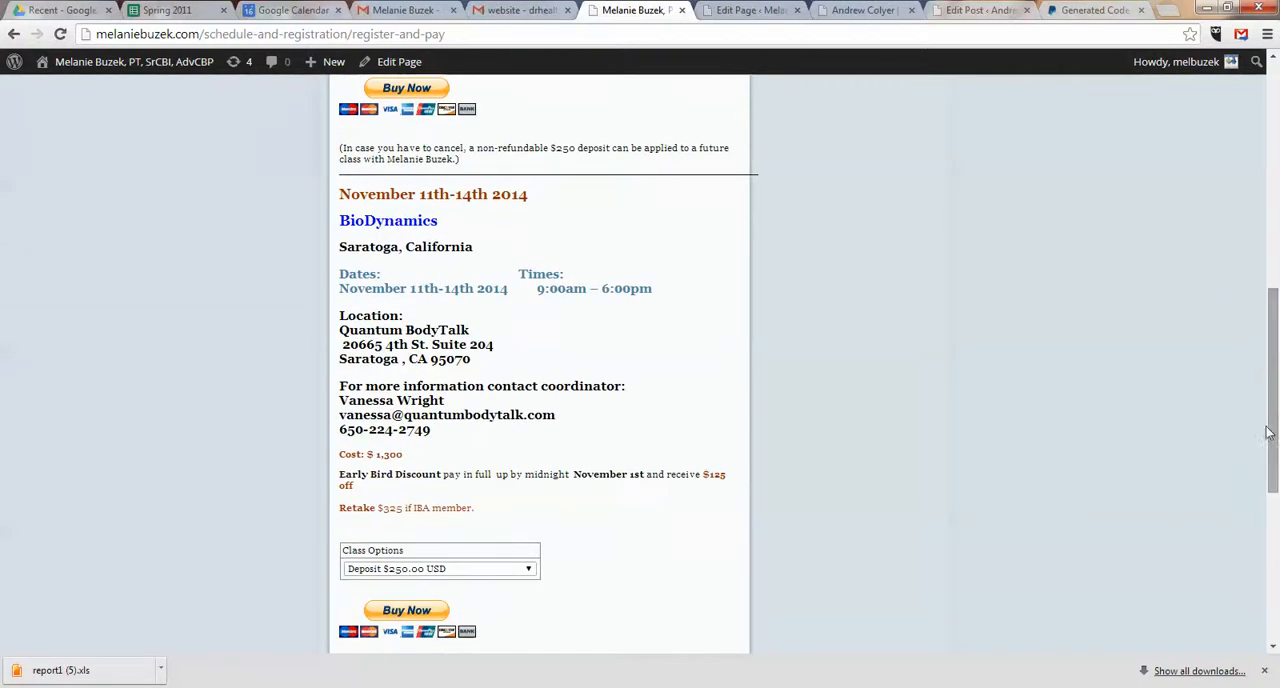
pyautogui.moveTo(1275, 376); pyautogui.dragTo(1277, 208)
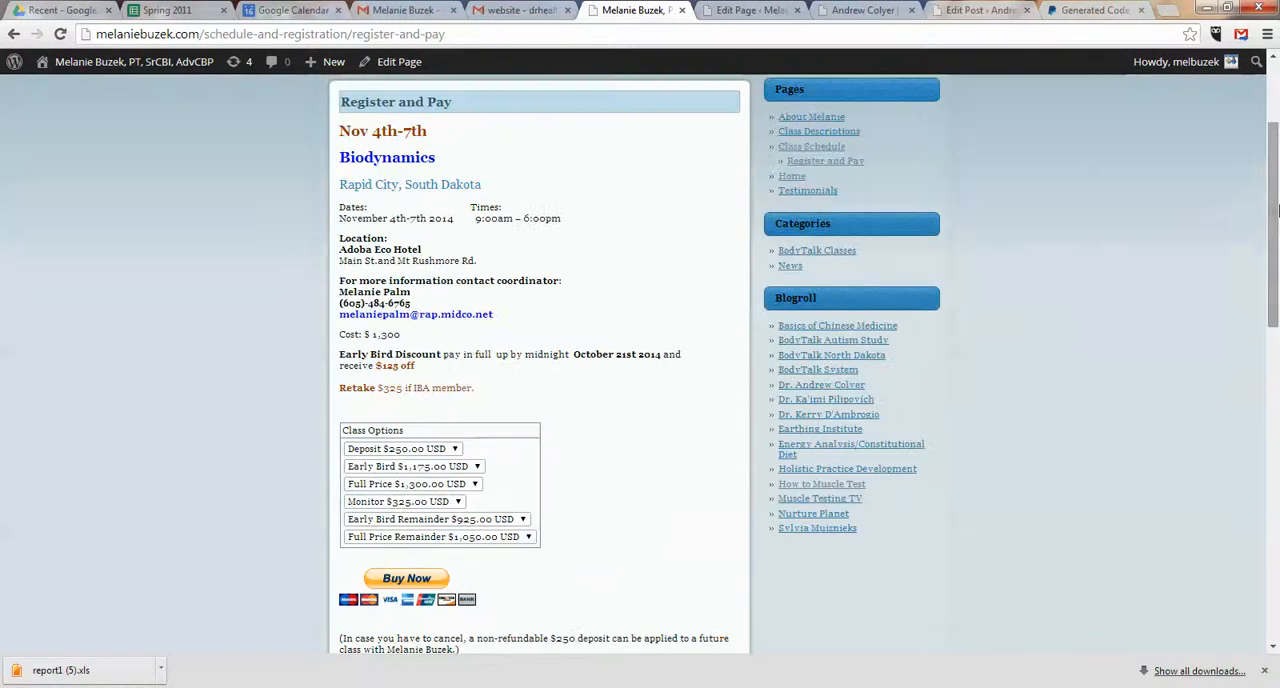
# Step: Stay on the unsaved Moody Blues Cruise Day Five post and save it as a draft
pyautogui.click(1026, 10)
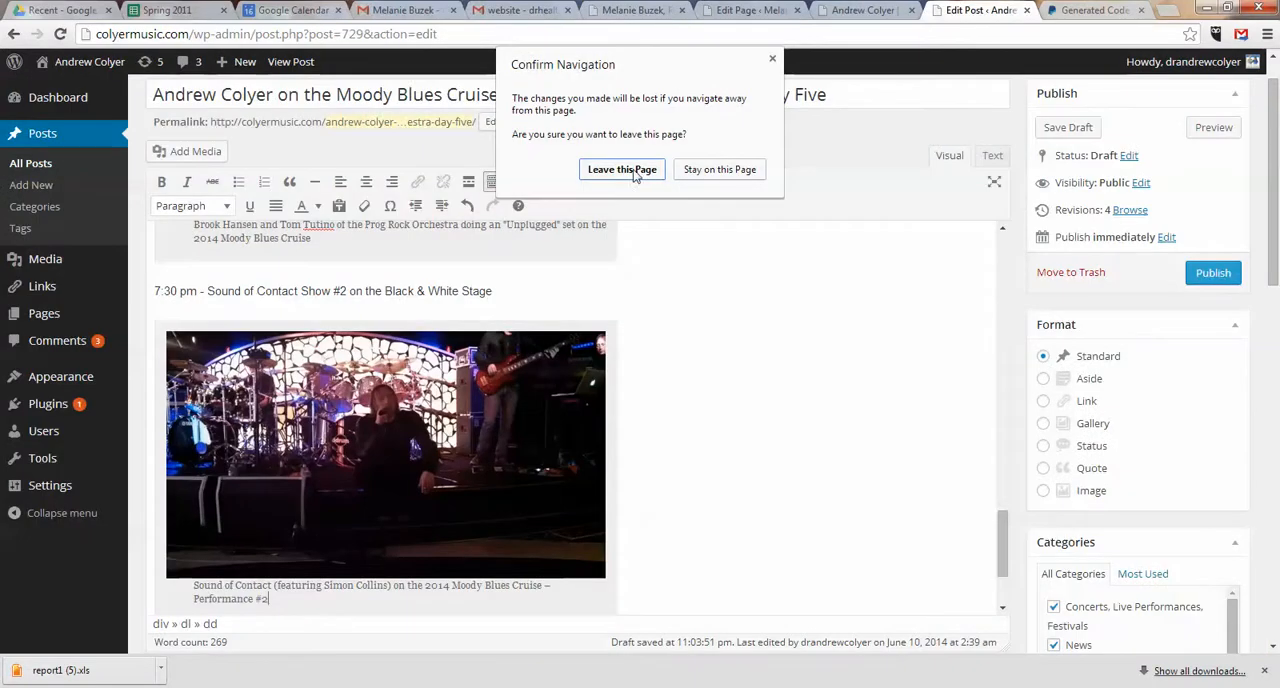
pyautogui.click(705, 169)
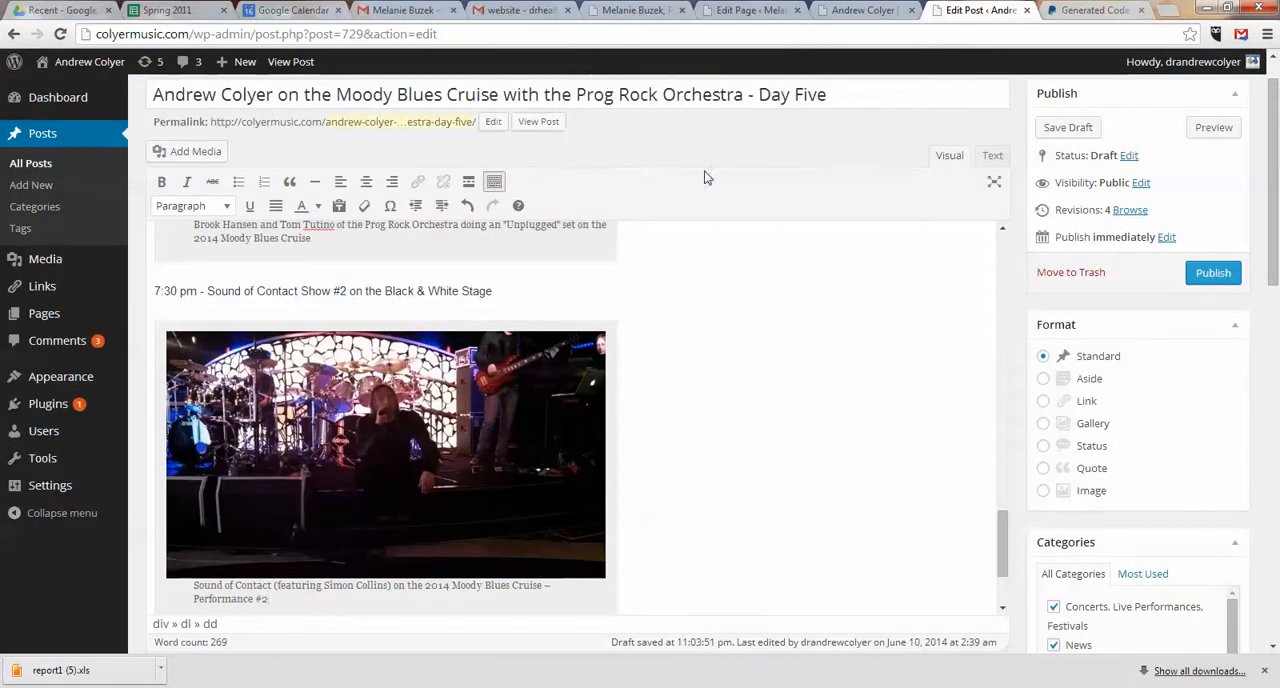
pyautogui.click(1068, 127)
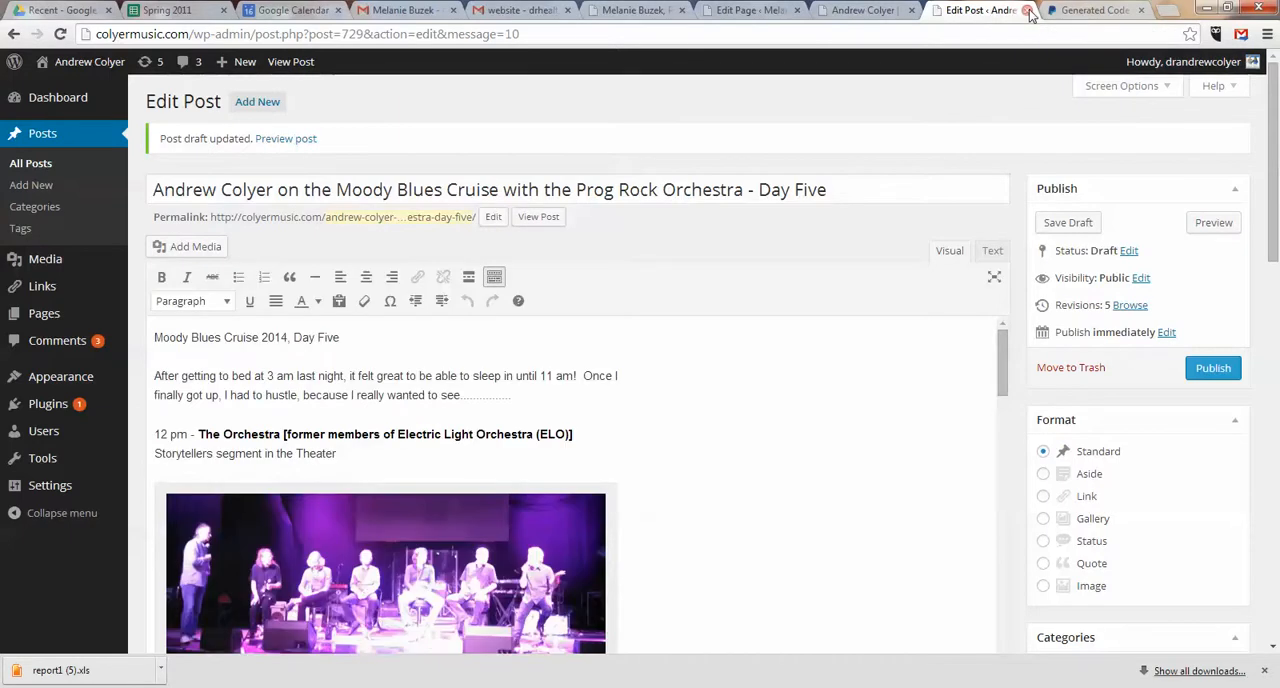
# Step: Close the browser pages for the saved cruise post, the musician's website and the website e-mail
pyautogui.click(1025, 10)
pyautogui.click(912, 11)
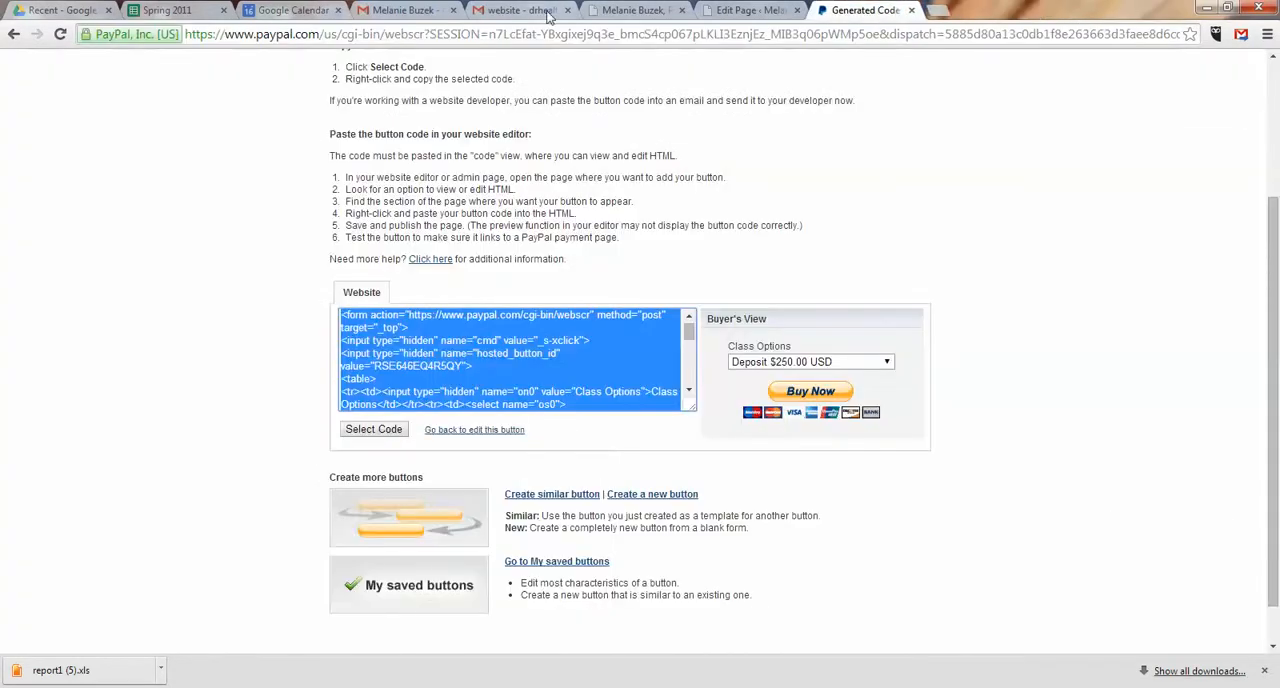
pyautogui.click(567, 10)
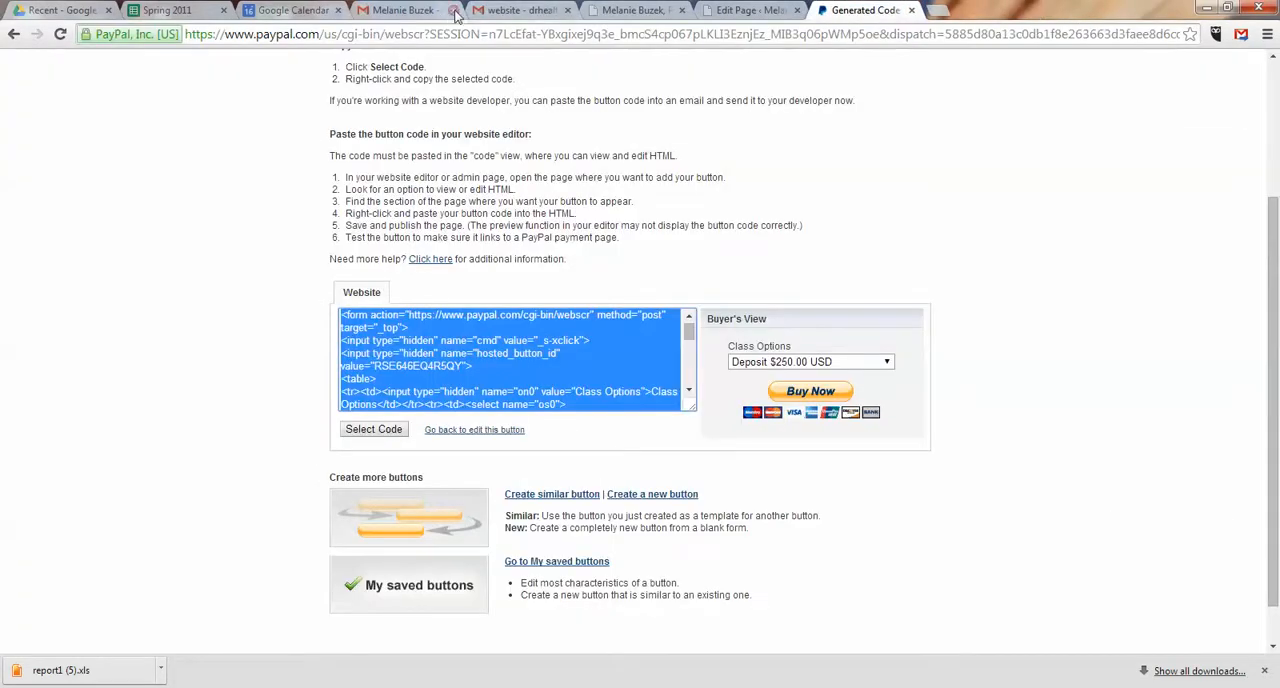
# Step: Close the Google Calendar, Spring 2011 spreadsheet and Google Drive browser pages and go back to PayPal's saved buttons list
pyautogui.click(338, 10)
pyautogui.click(226, 11)
pyautogui.click(108, 10)
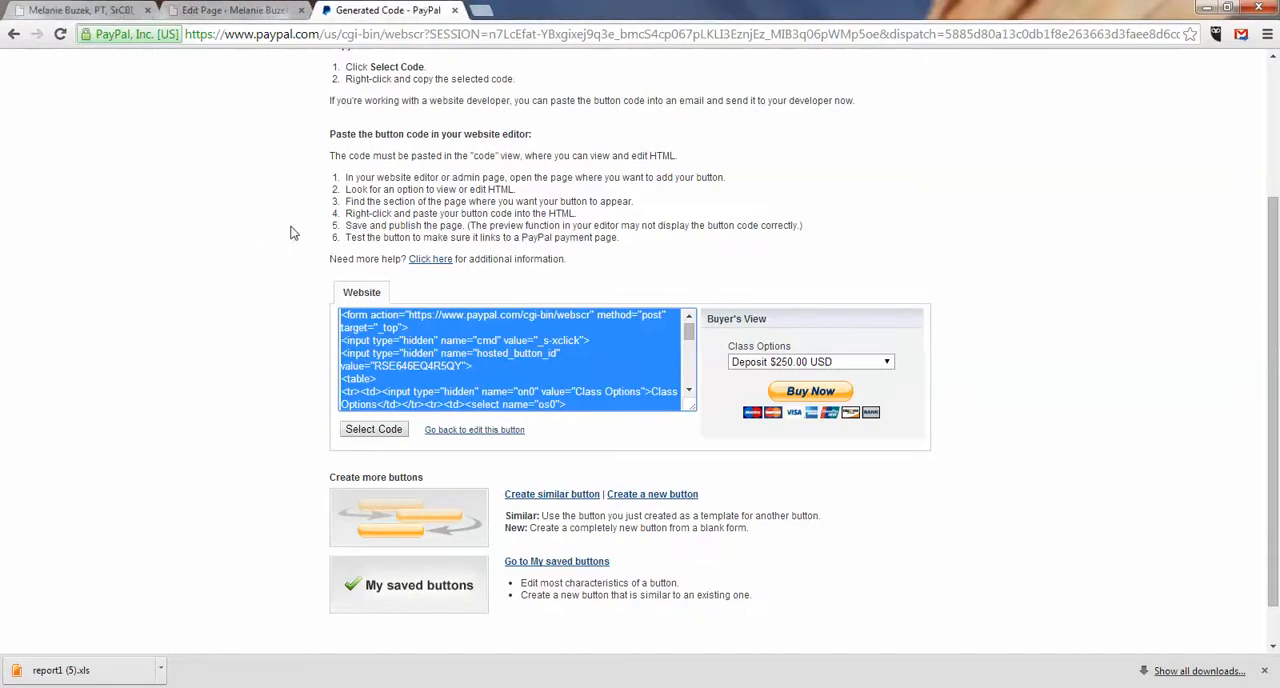
pyautogui.click(13, 35)
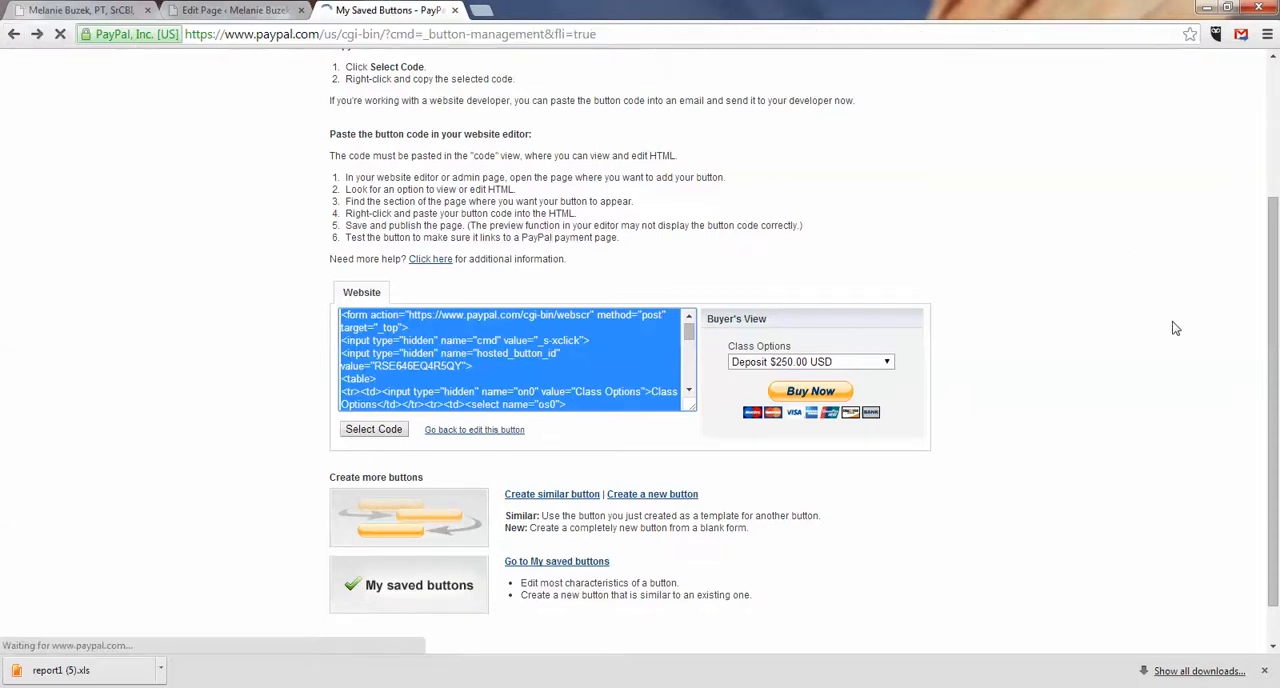
# Step: Delete the Nov 4th-7th Rapid City class's PayPal form code from the Register and Pay HTML, leaving blank lines in its place
pyautogui.click(240, 10)
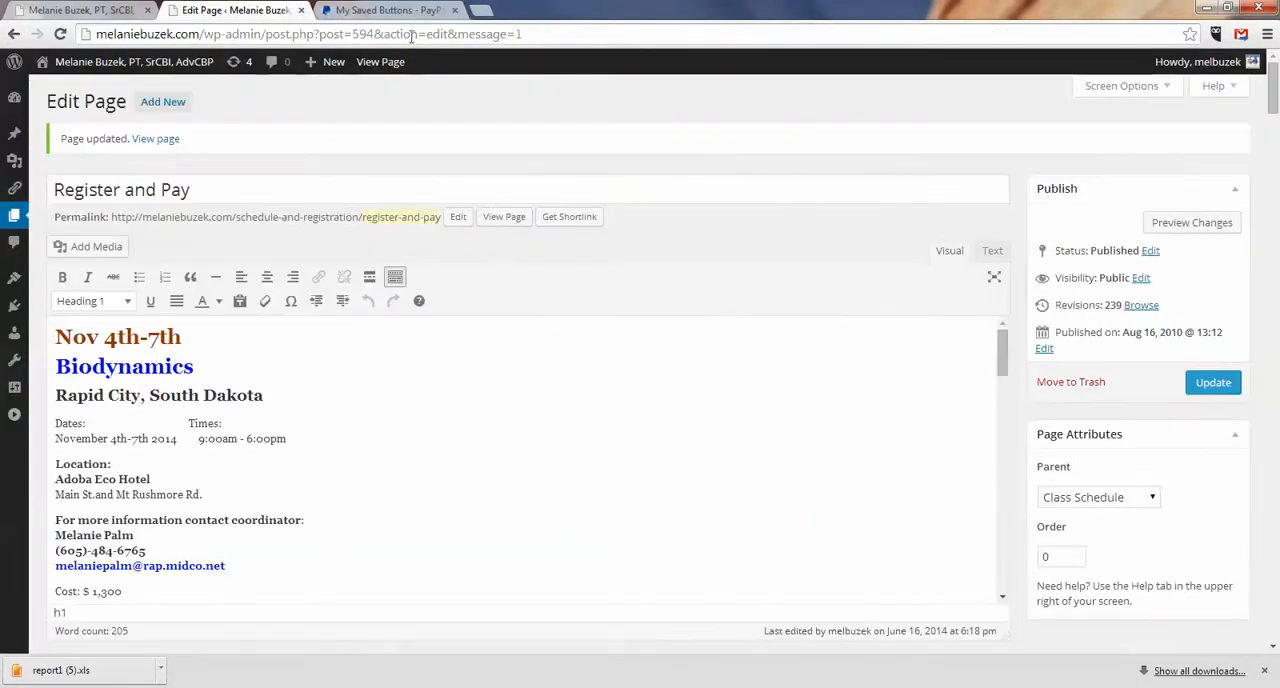
pyautogui.click(992, 251)
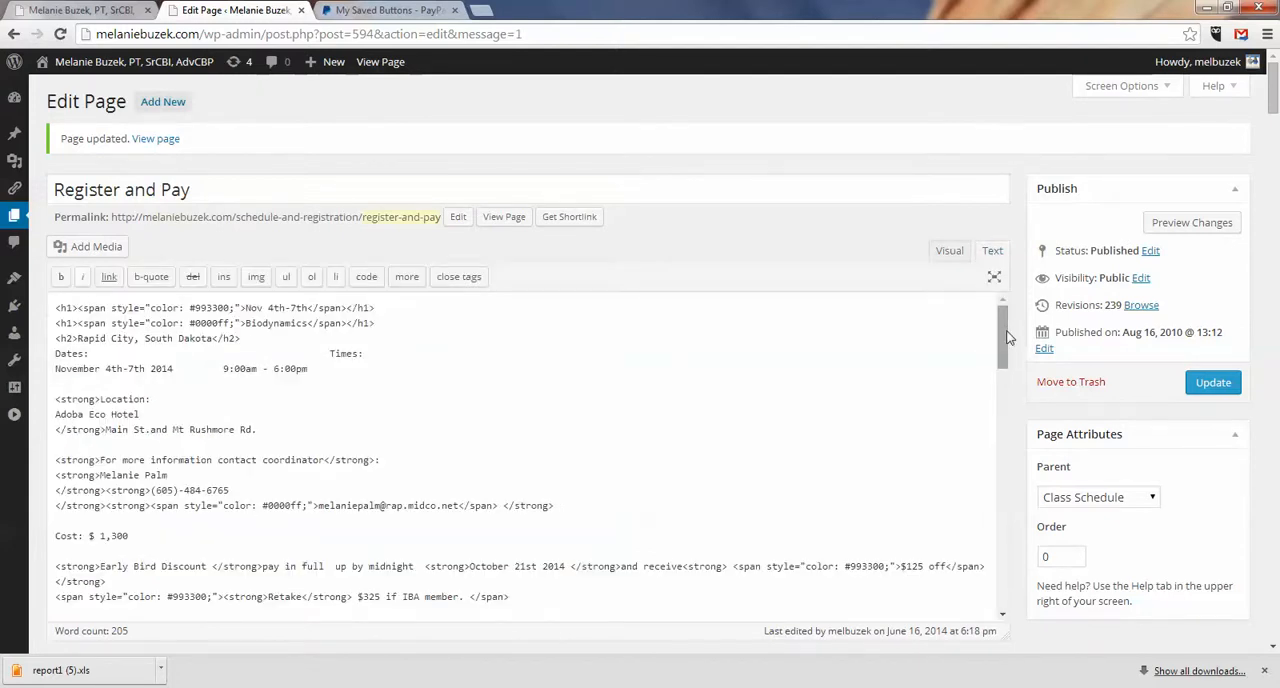
pyautogui.moveTo(1005, 326); pyautogui.dragTo(1015, 394)
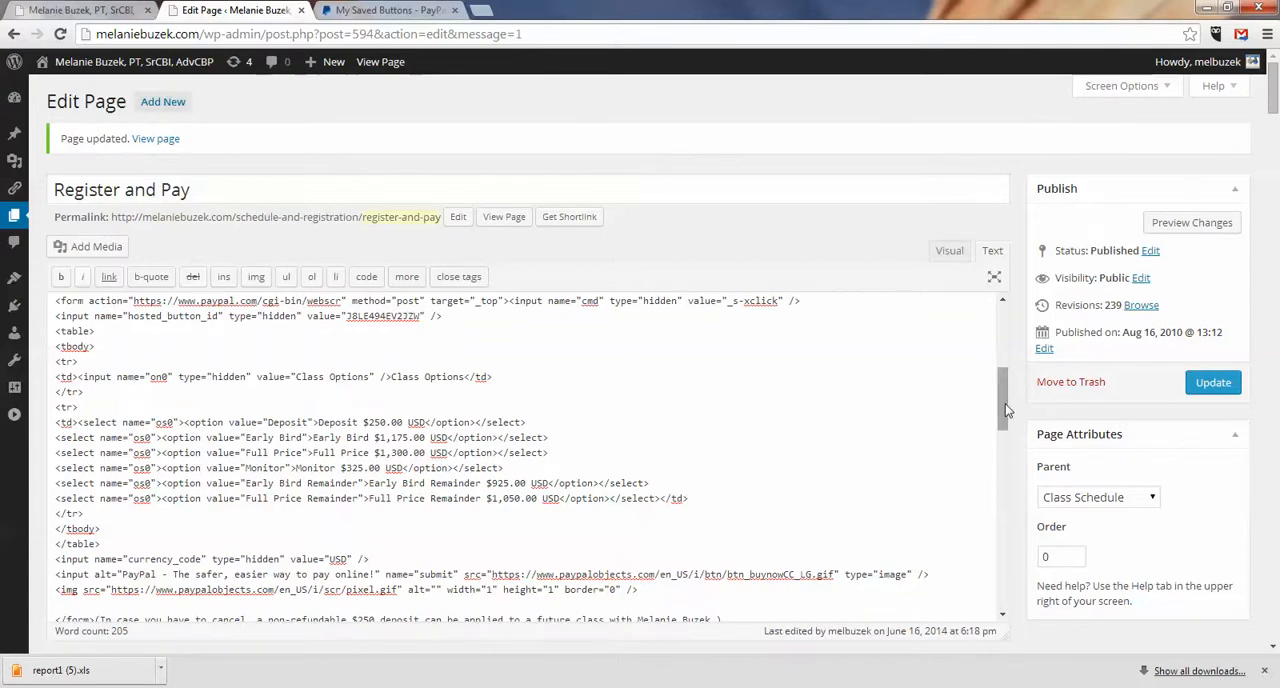
pyautogui.scroll(-1, 1002, 400)
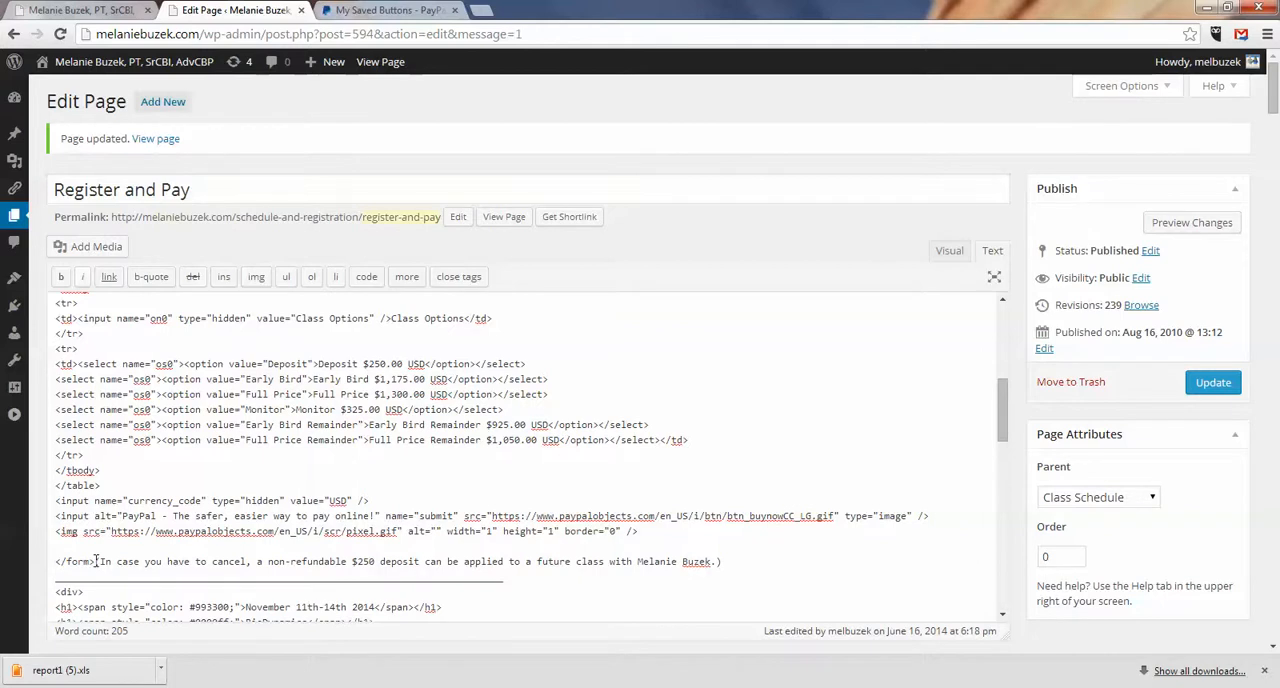
pyautogui.moveTo(97, 561); pyautogui.dragTo(60, 375)
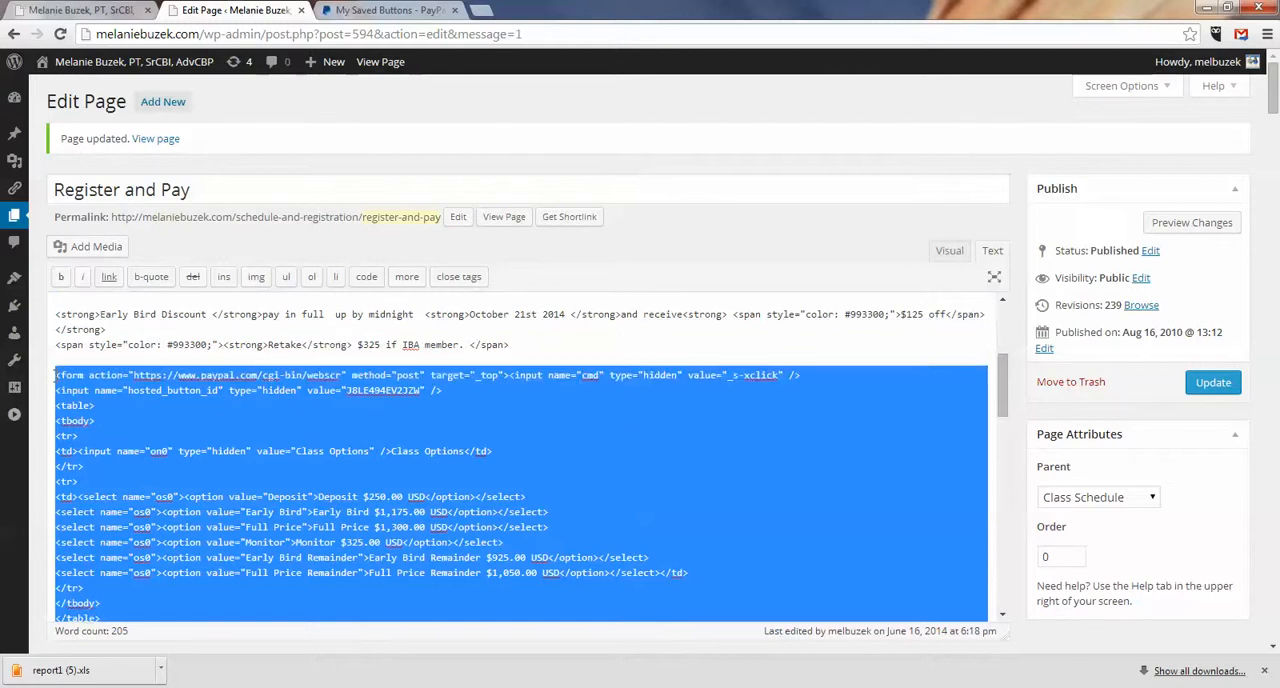
pyautogui.press('Delete')
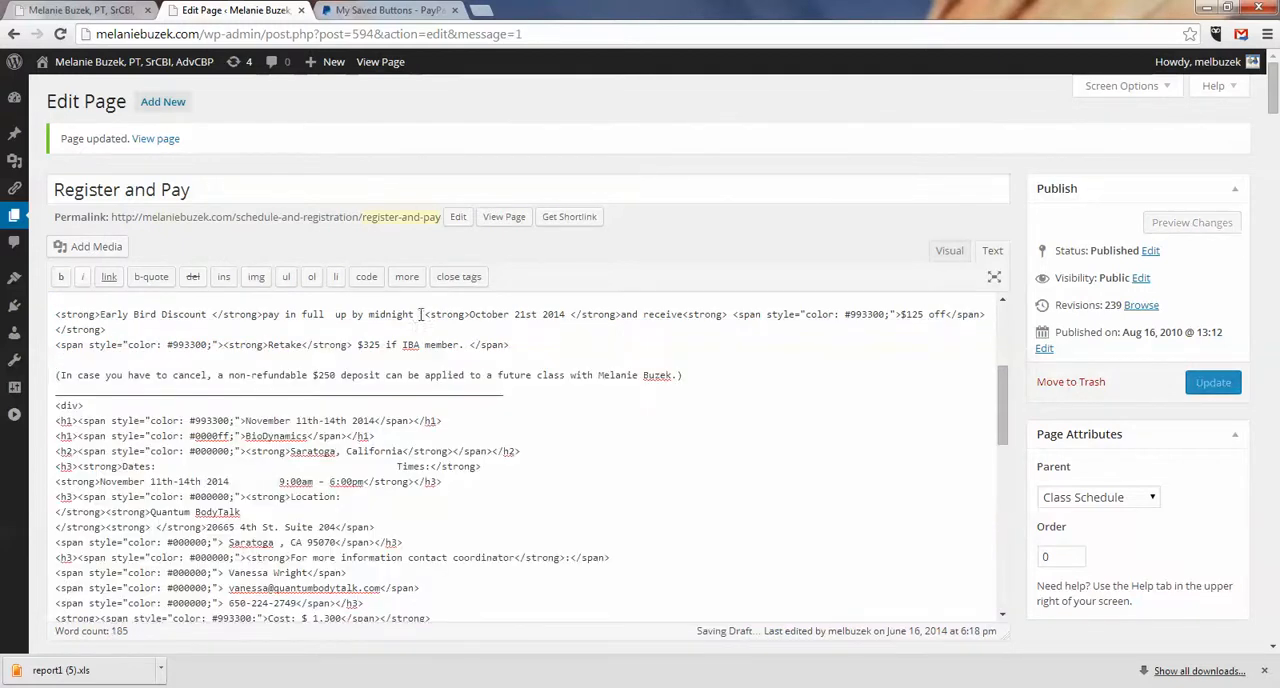
pyautogui.press('Return')
pyautogui.press('Return')
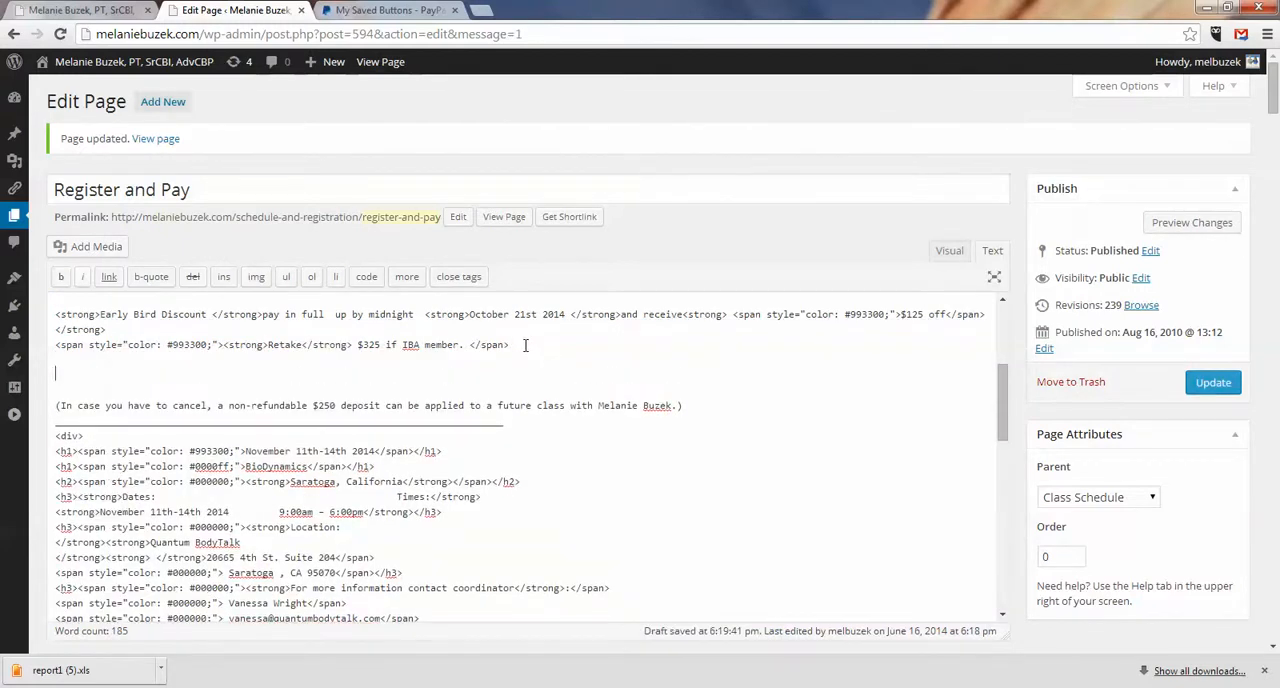
# Step: Confirm the Nov 4th-7th class's location on the live page and copy the code of PayPal's Biodynamics South Dakota Nov.2014 button
pyautogui.click(395, 11)
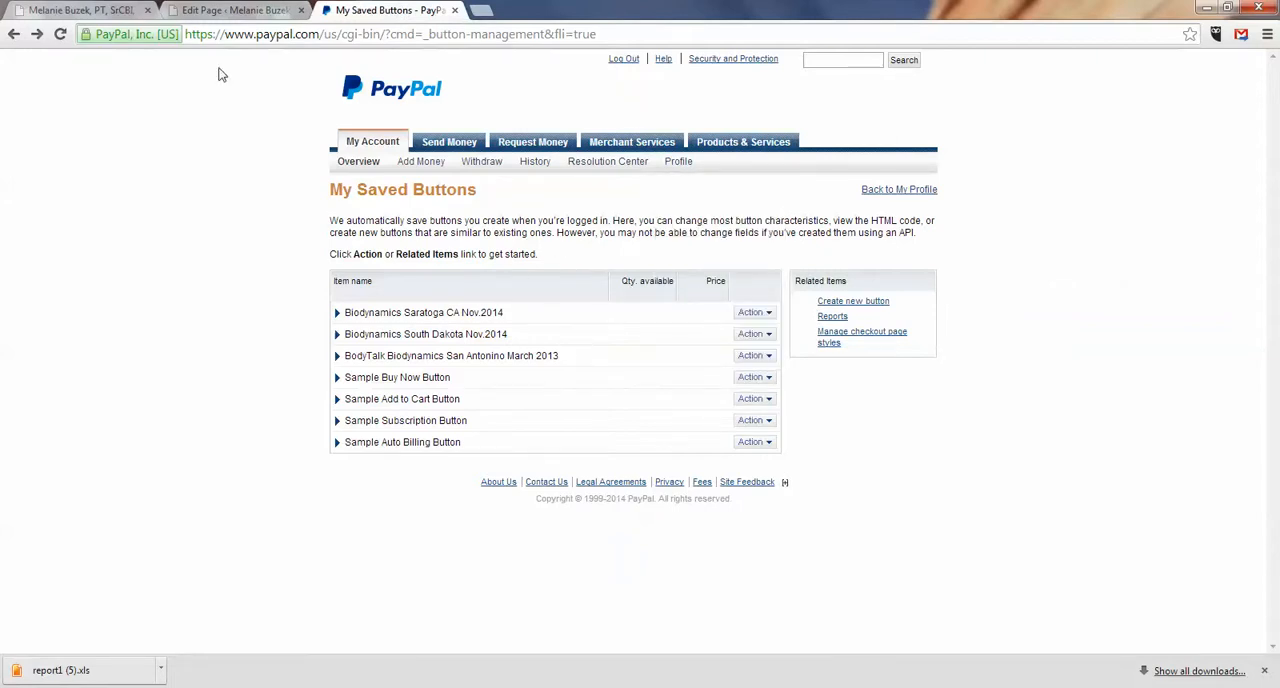
pyautogui.click(215, 11)
pyautogui.click(80, 10)
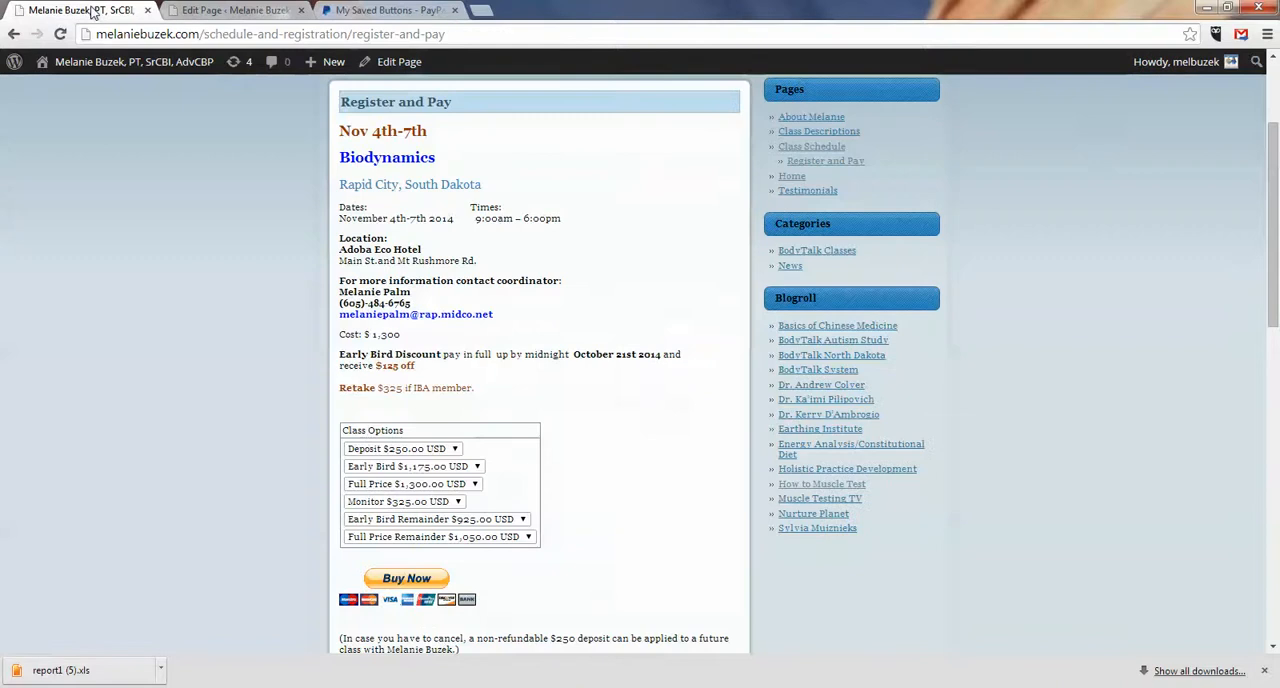
pyautogui.moveTo(1275, 190); pyautogui.dragTo(1275, 93)
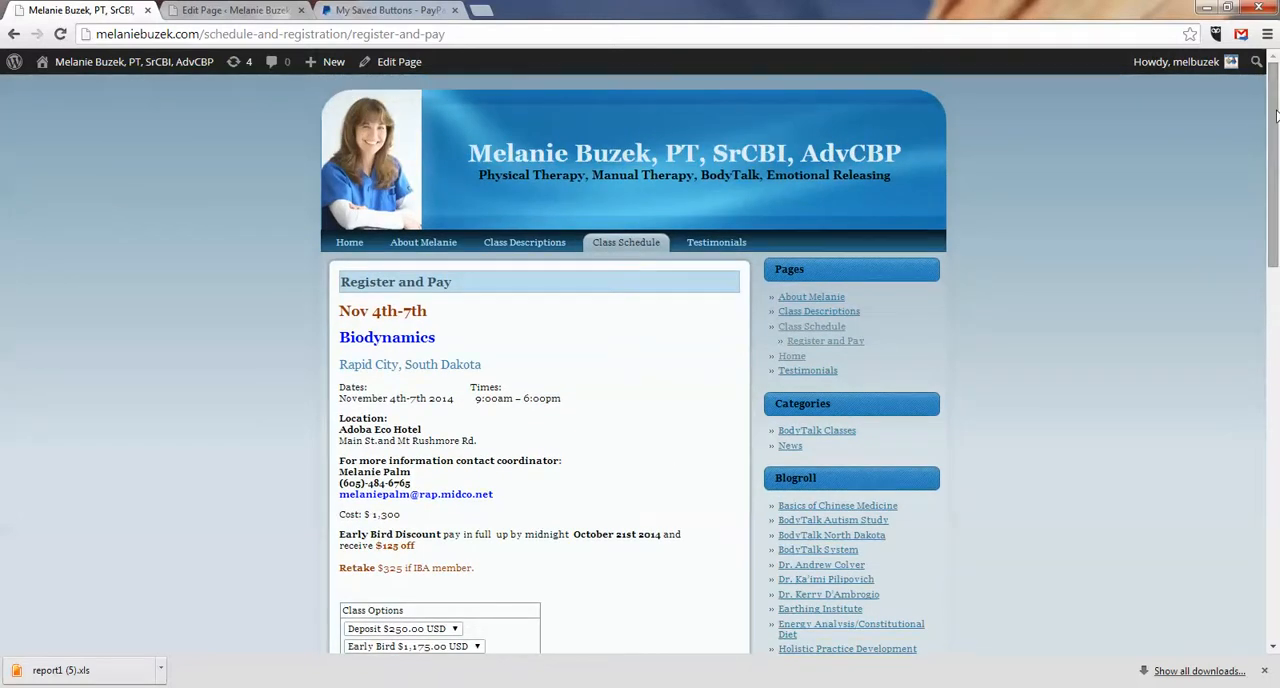
pyautogui.moveTo(1276, 116); pyautogui.dragTo(1276, 167)
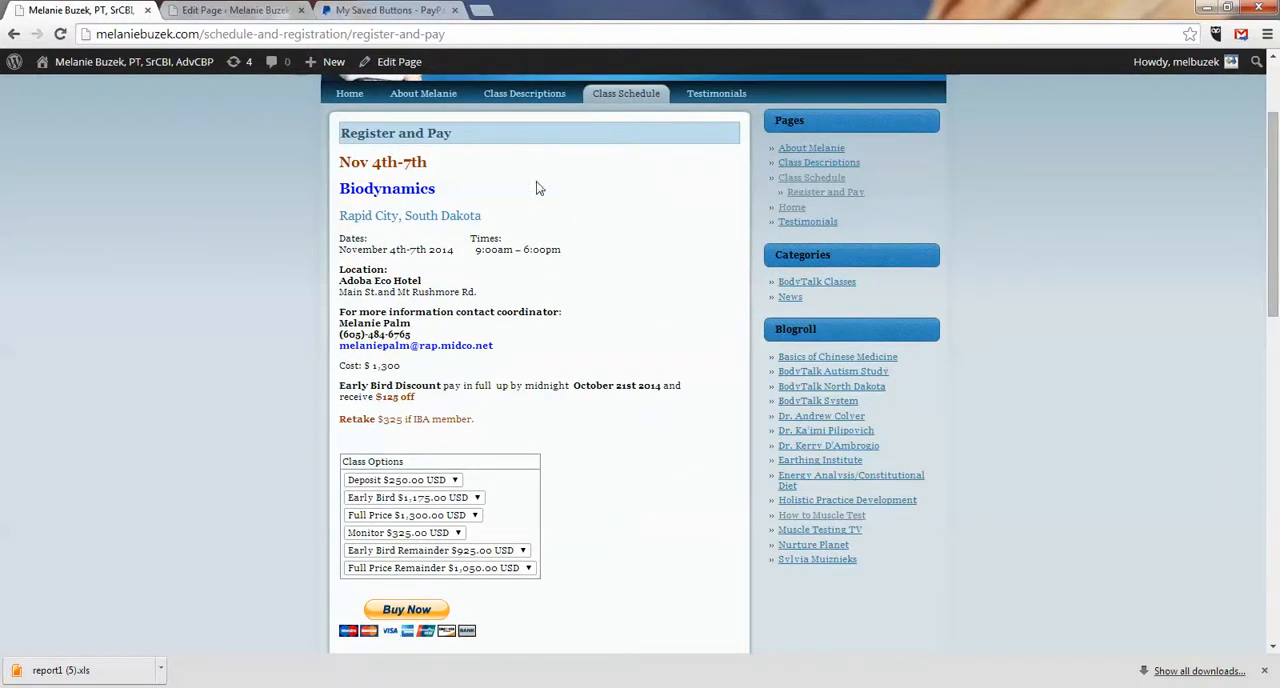
pyautogui.click(390, 10)
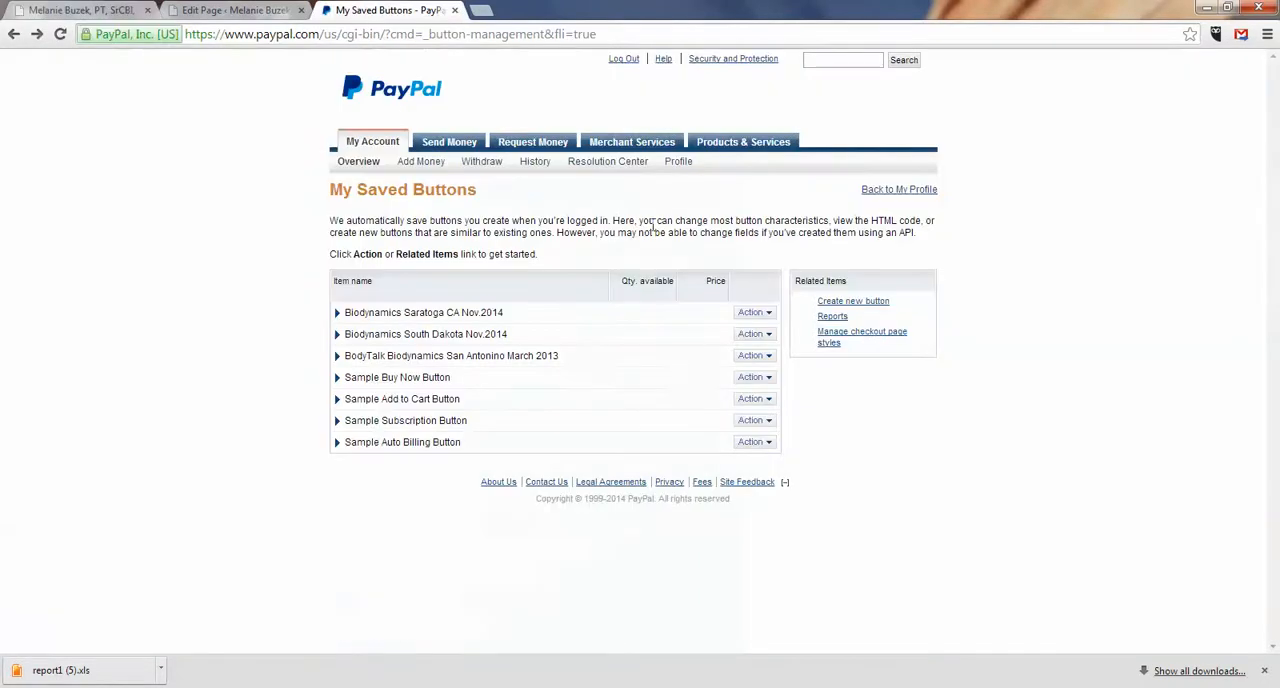
pyautogui.click(760, 336)
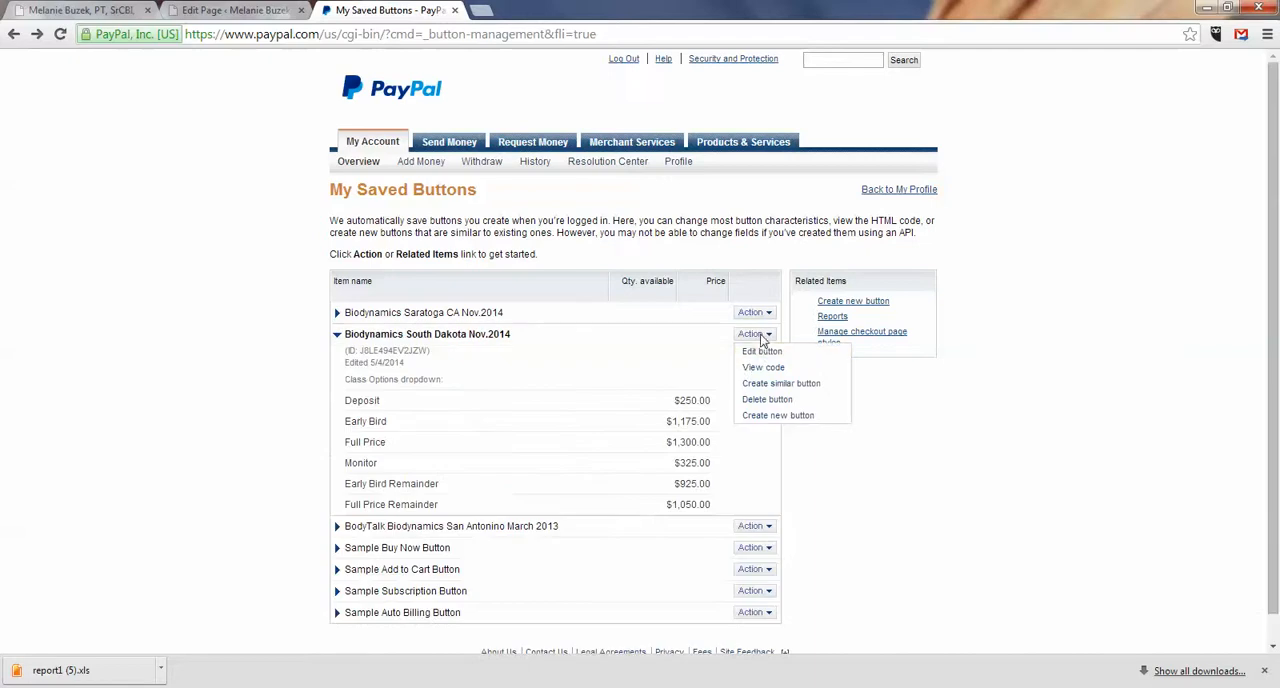
pyautogui.click(758, 370)
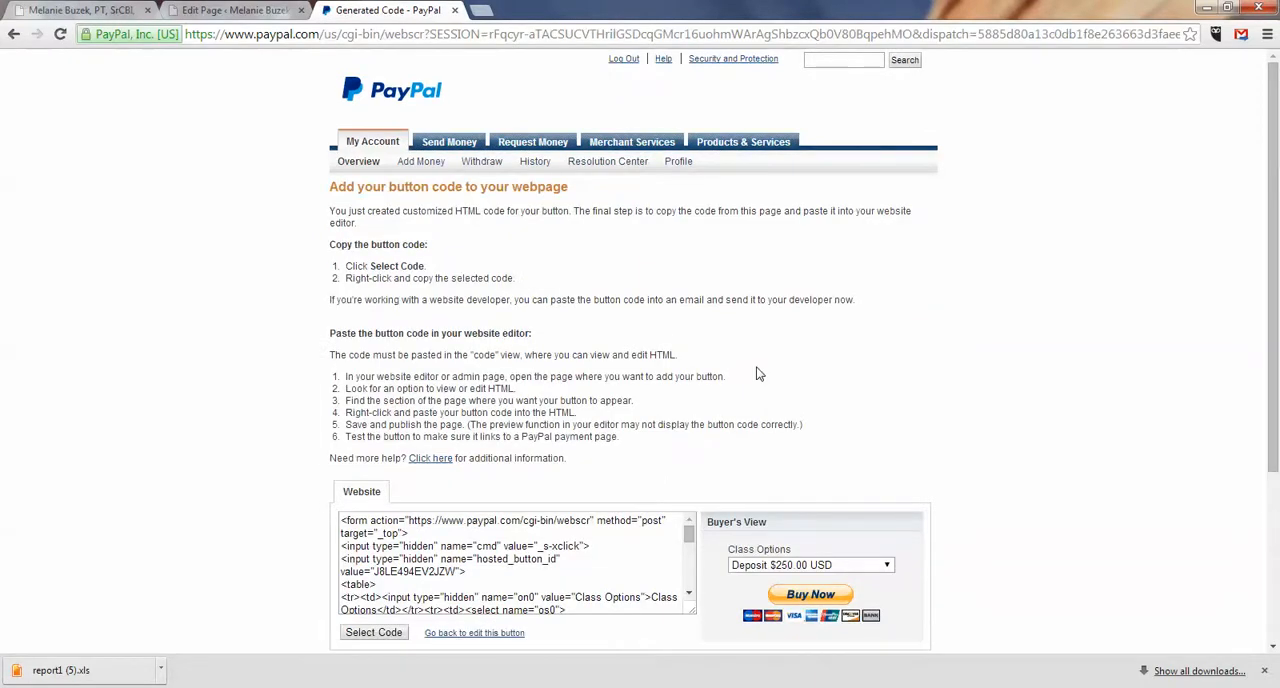
pyautogui.click(385, 634)
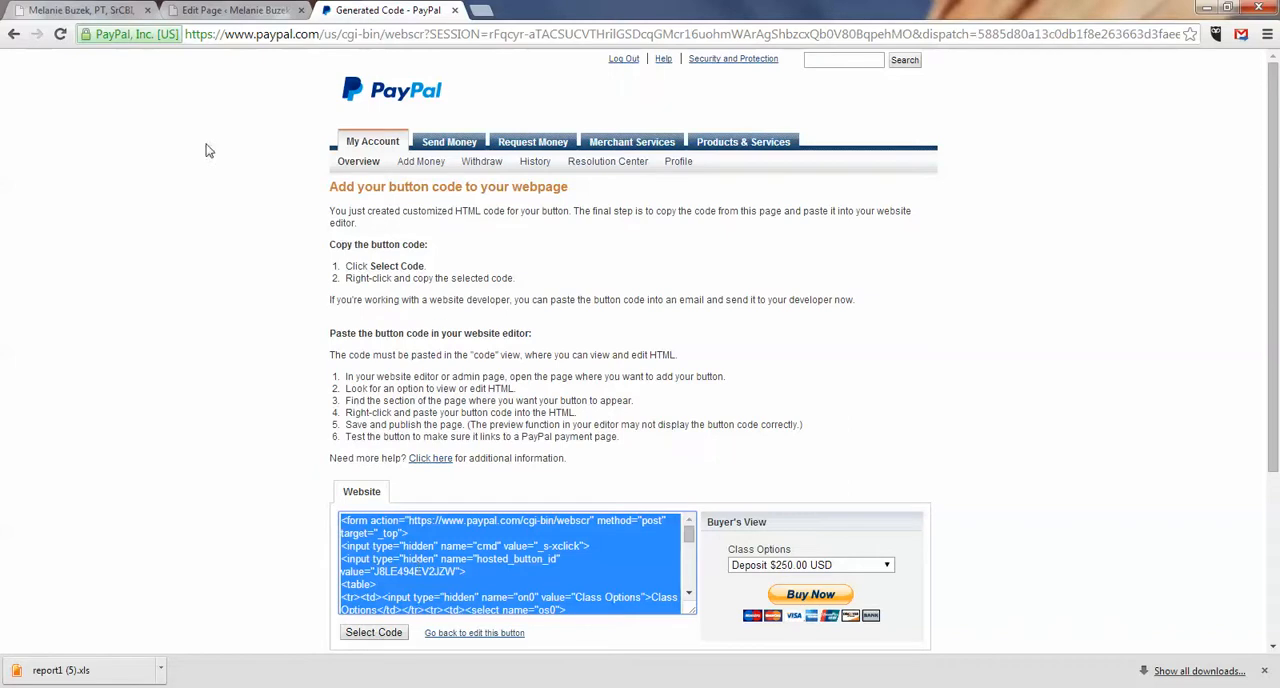
# Step: Paste the copied PayPal button code above the cancellation note in the Register and Pay HTML and update the page
pyautogui.click(237, 11)
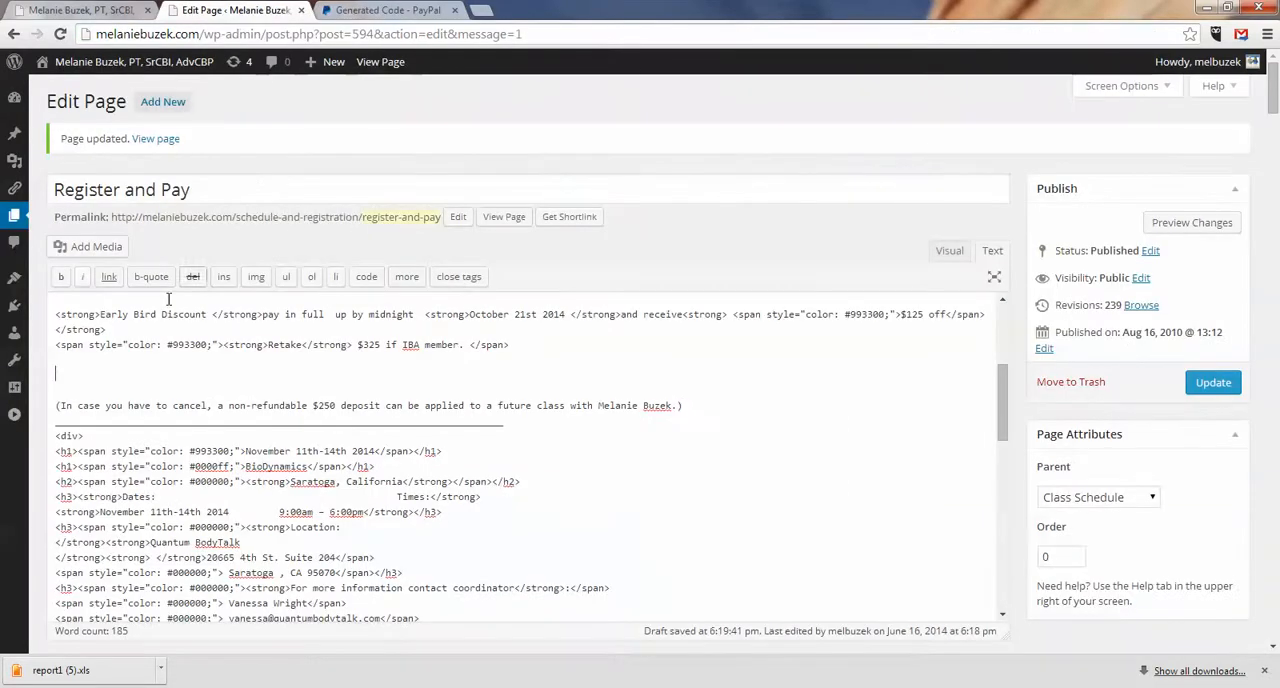
pyautogui.hotkey('ctrl', 'v')
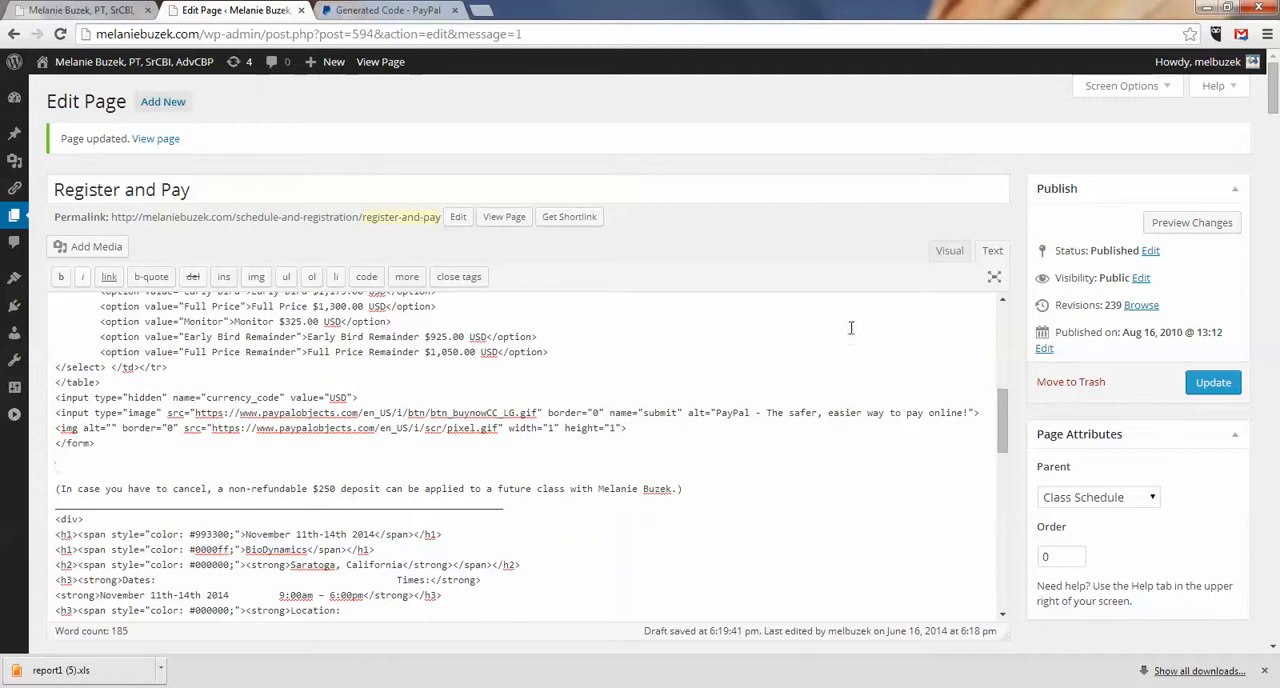
pyautogui.click(1212, 383)
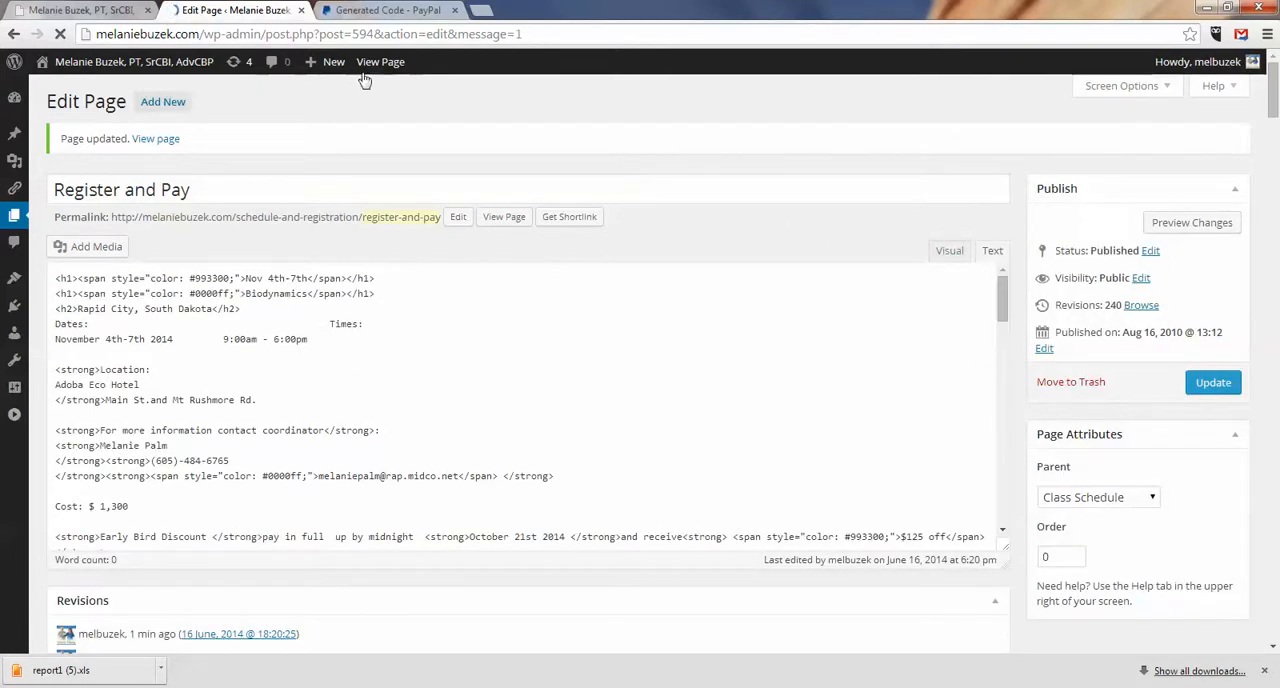
# Step: Reload the live Register and Pay page and compare both November classes' payment forms, including the first class's Class Options choices
pyautogui.click(47, 15)
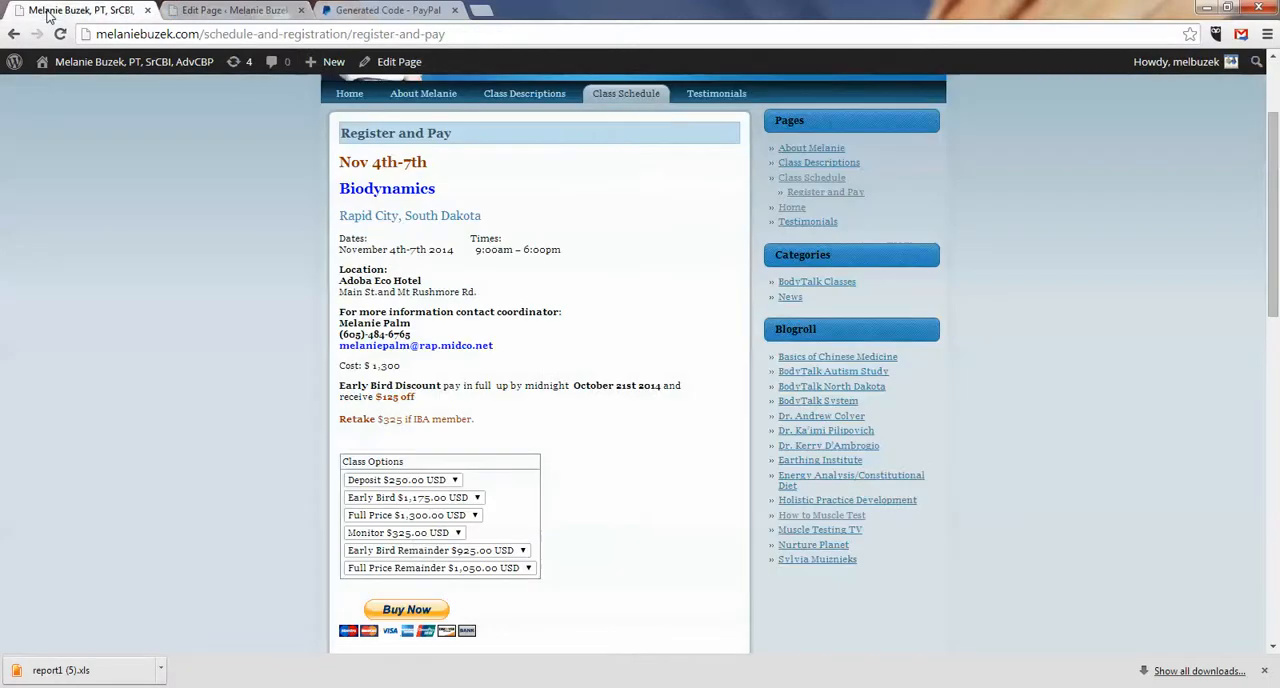
pyautogui.click(61, 34)
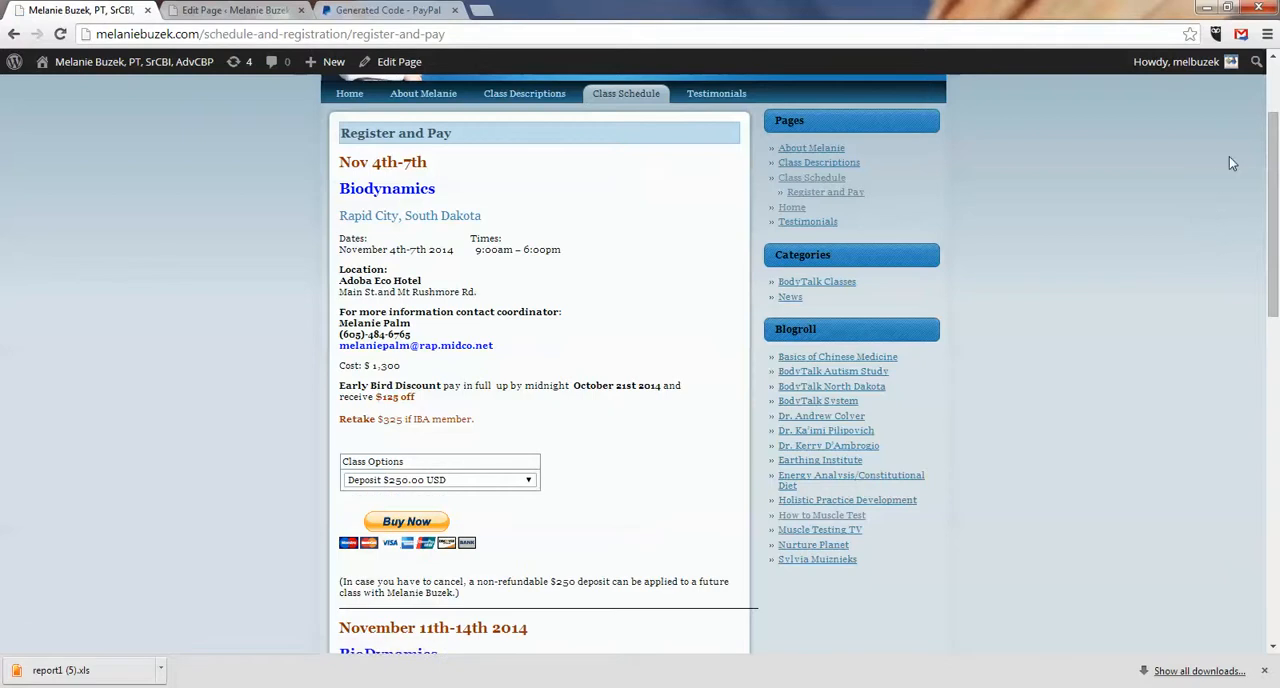
pyautogui.moveTo(1276, 130); pyautogui.dragTo(1276, 313)
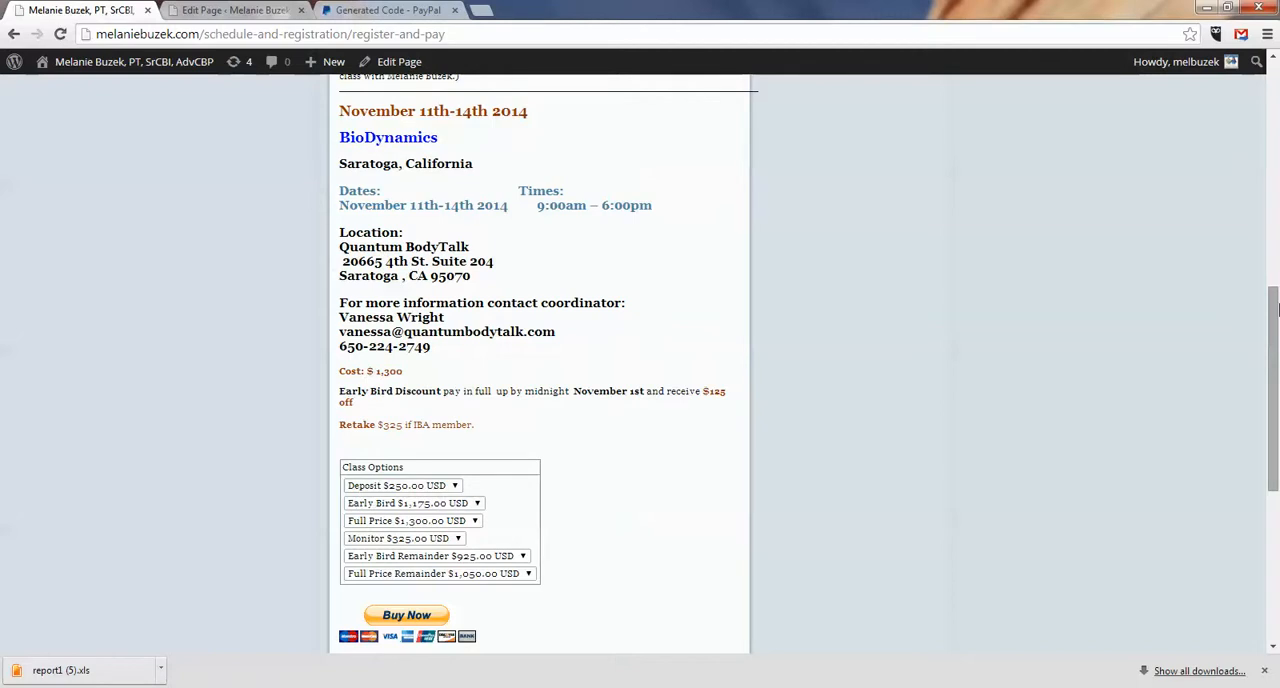
pyautogui.moveTo(1278, 310)
pyautogui.mouseDown()
pyautogui.moveTo(1275, 460)
pyautogui.moveTo(1276, 332)
pyautogui.mouseUp()
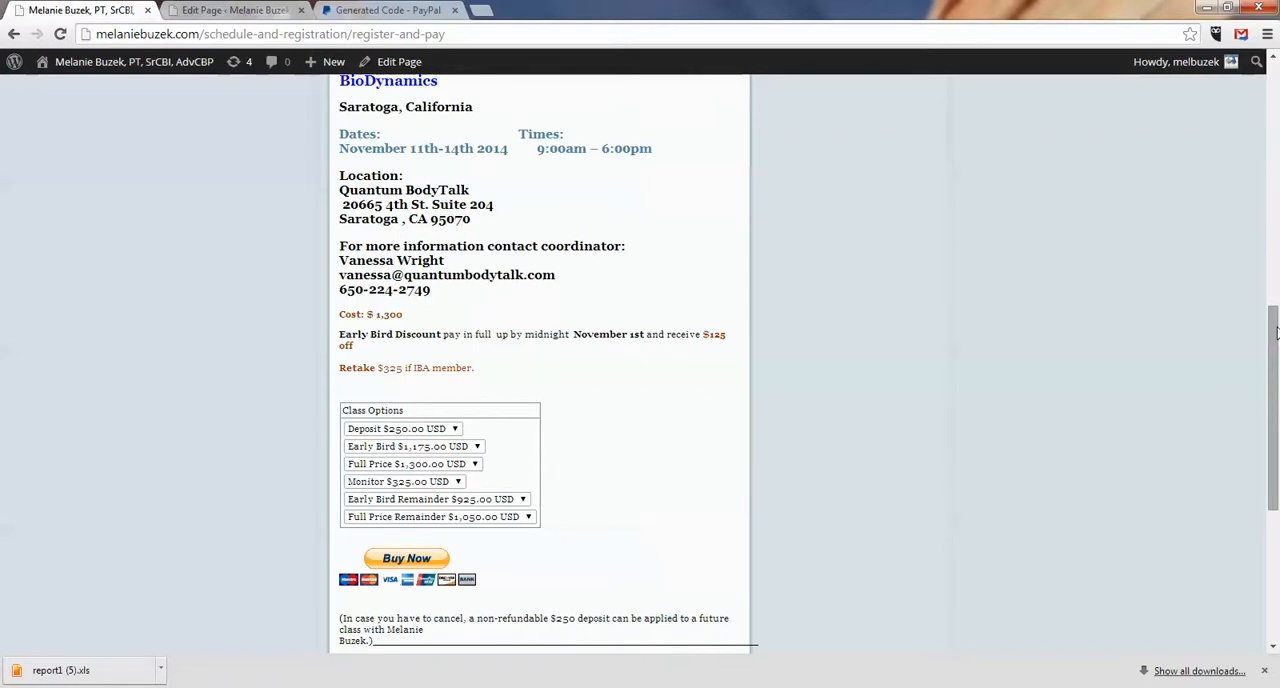
pyautogui.moveTo(1276, 337); pyautogui.dragTo(1276, 143)
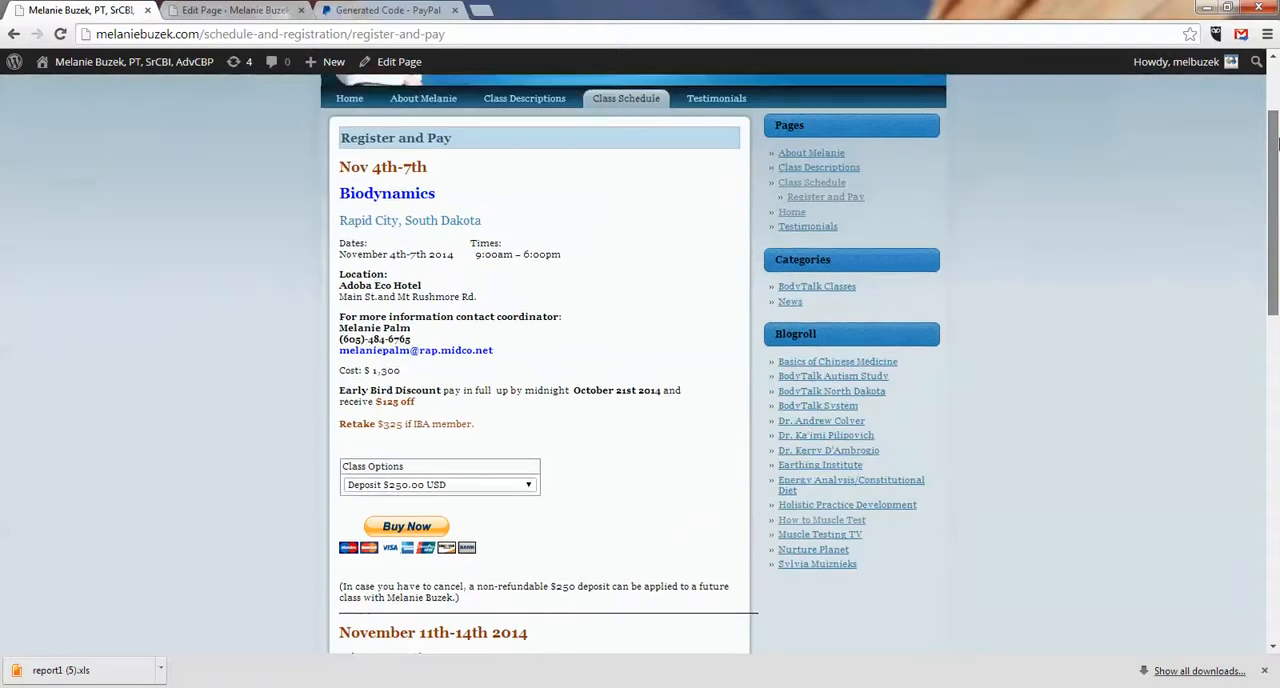
pyautogui.click(530, 486)
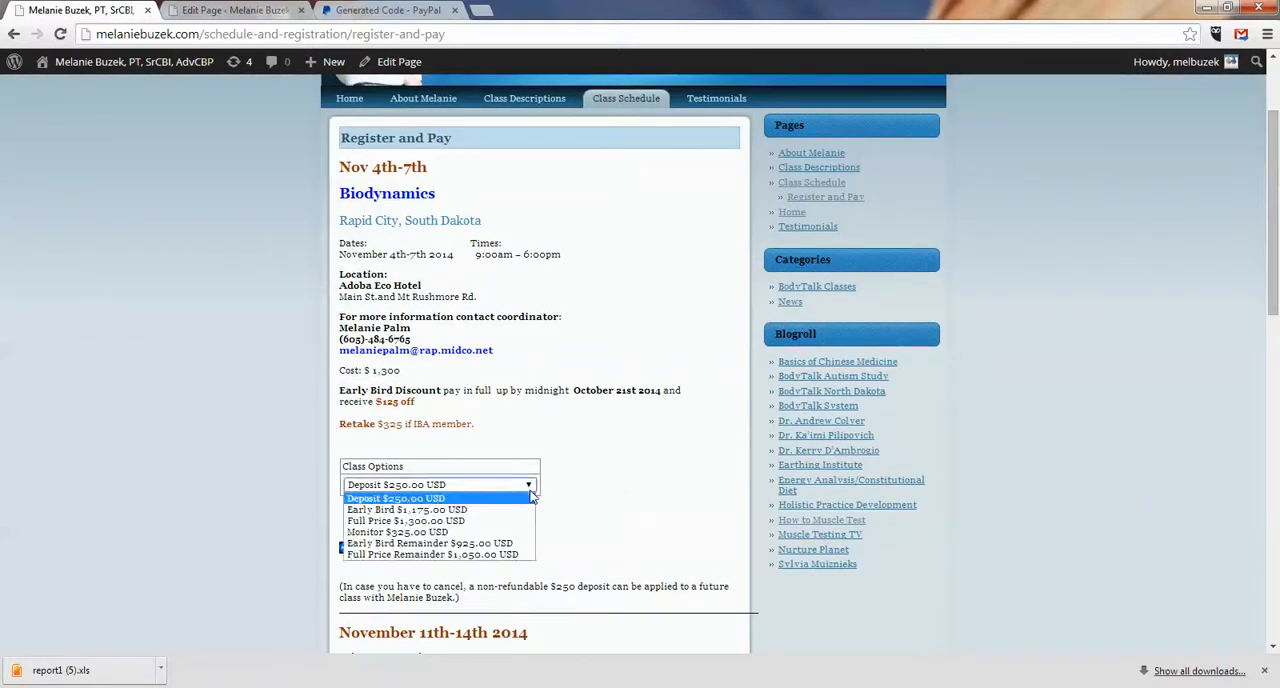
pyautogui.click(532, 488)
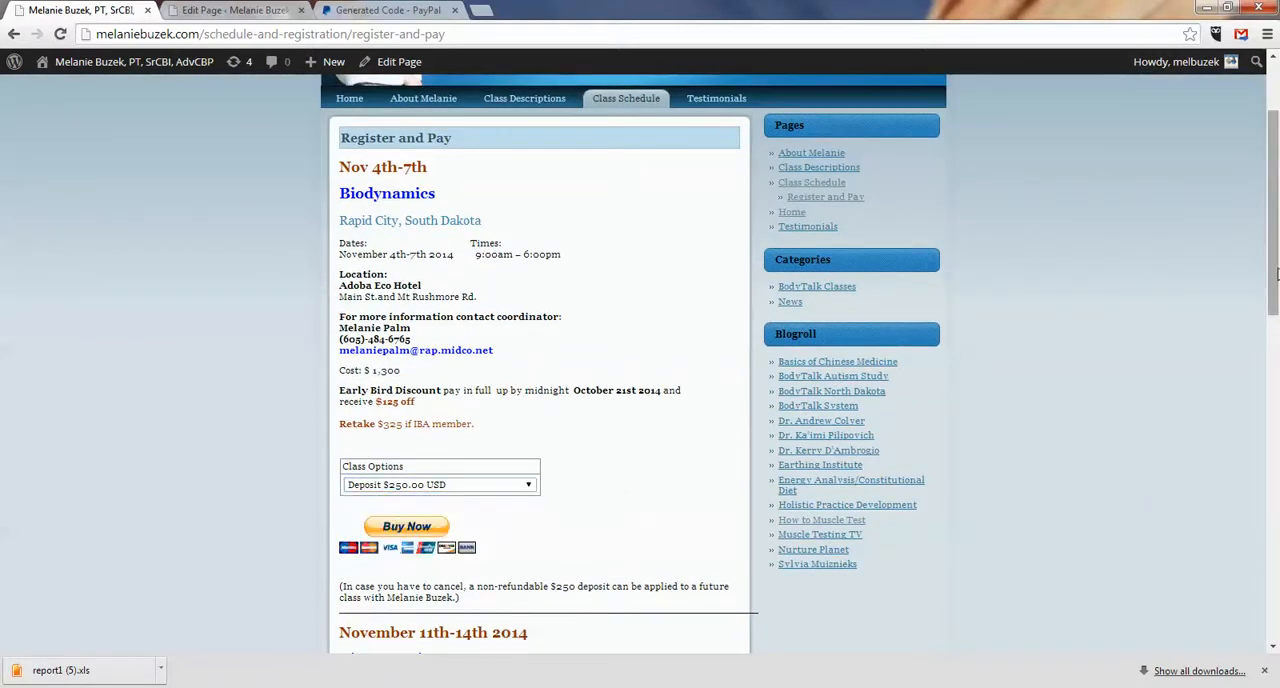
pyautogui.moveTo(1274, 282); pyautogui.dragTo(1275, 457)
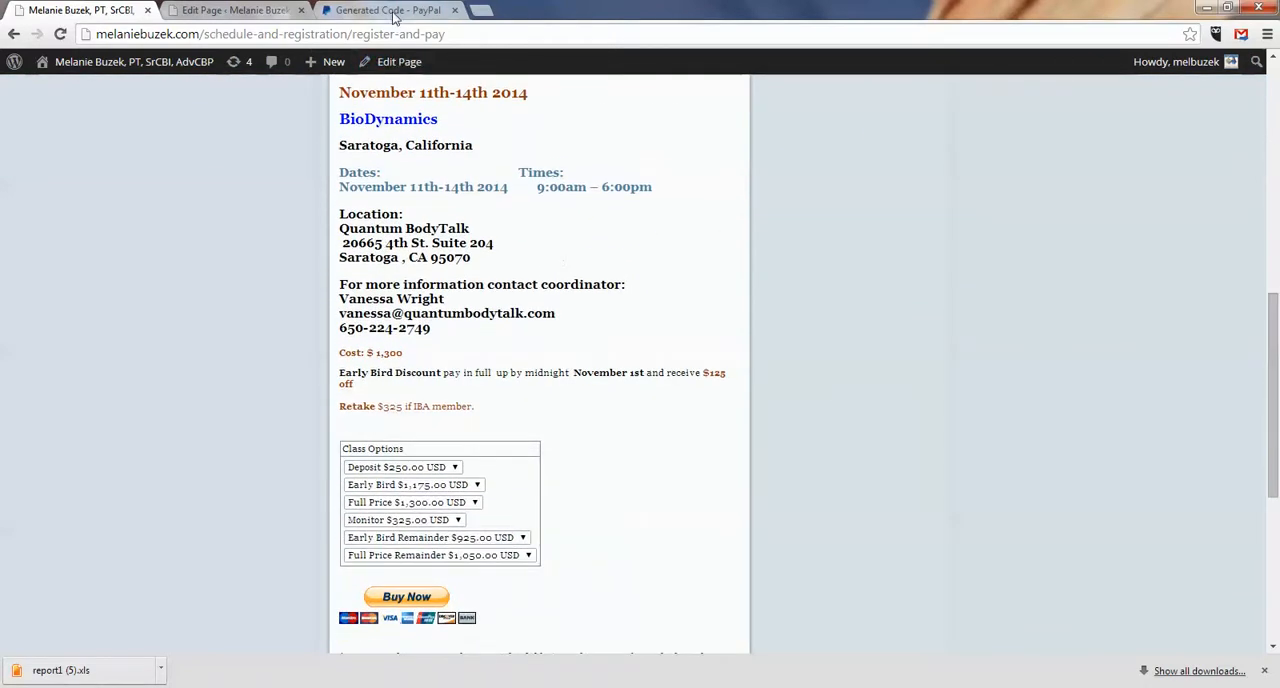
# Step: Return PayPal to its saved buttons and delete the November 11th-14th Saratoga class's PayPal form code from the Register and Pay HTML
pyautogui.click(393, 12)
pyautogui.click(16, 34)
pyautogui.click(214, 12)
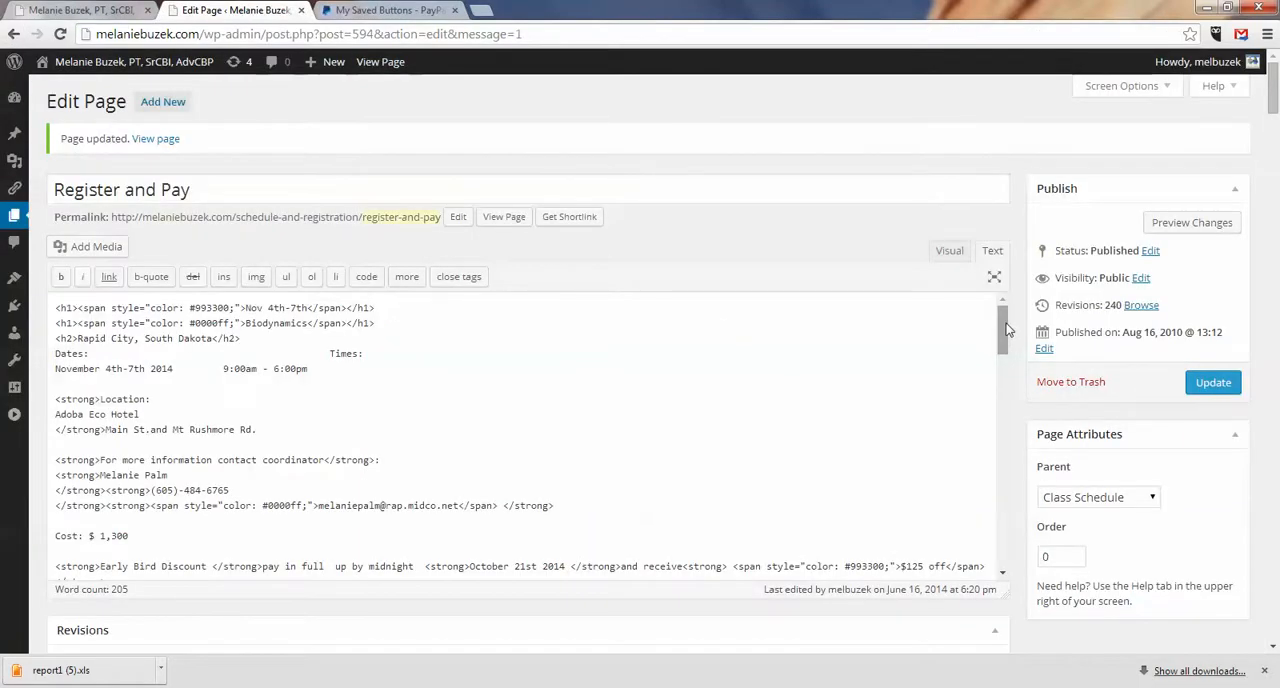
pyautogui.moveTo(1007, 330); pyautogui.dragTo(1013, 495)
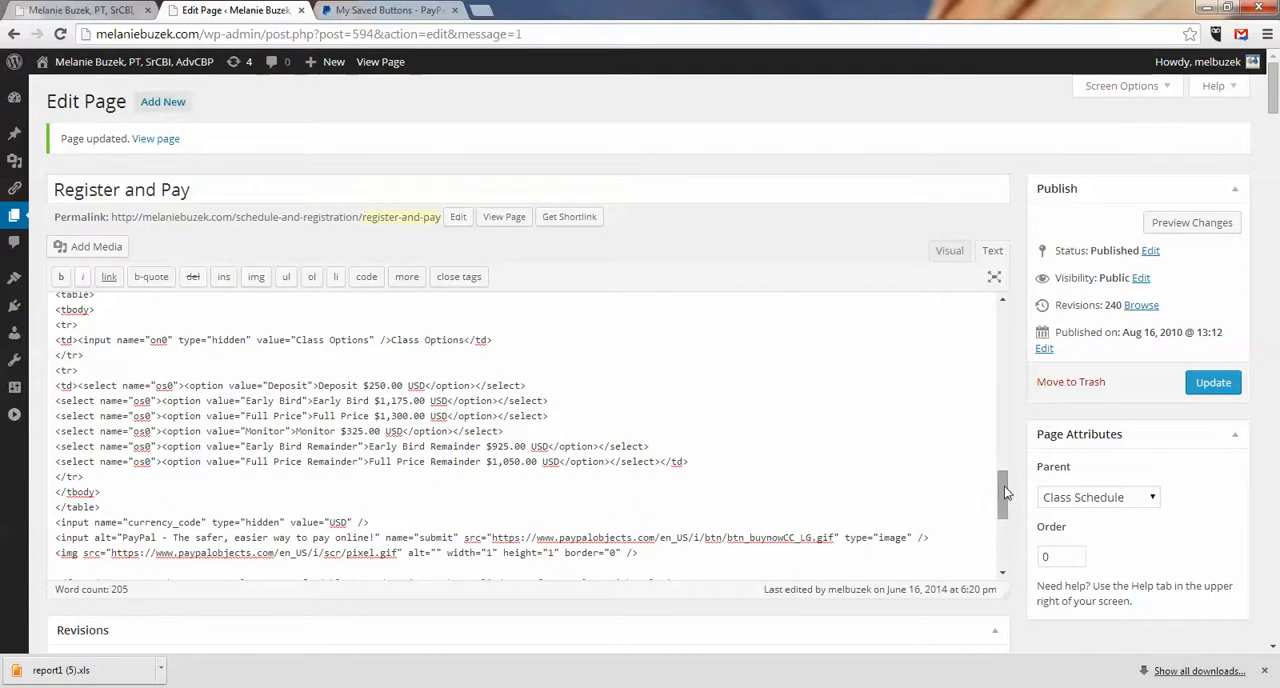
pyautogui.moveTo(1006, 492); pyautogui.dragTo(1006, 506)
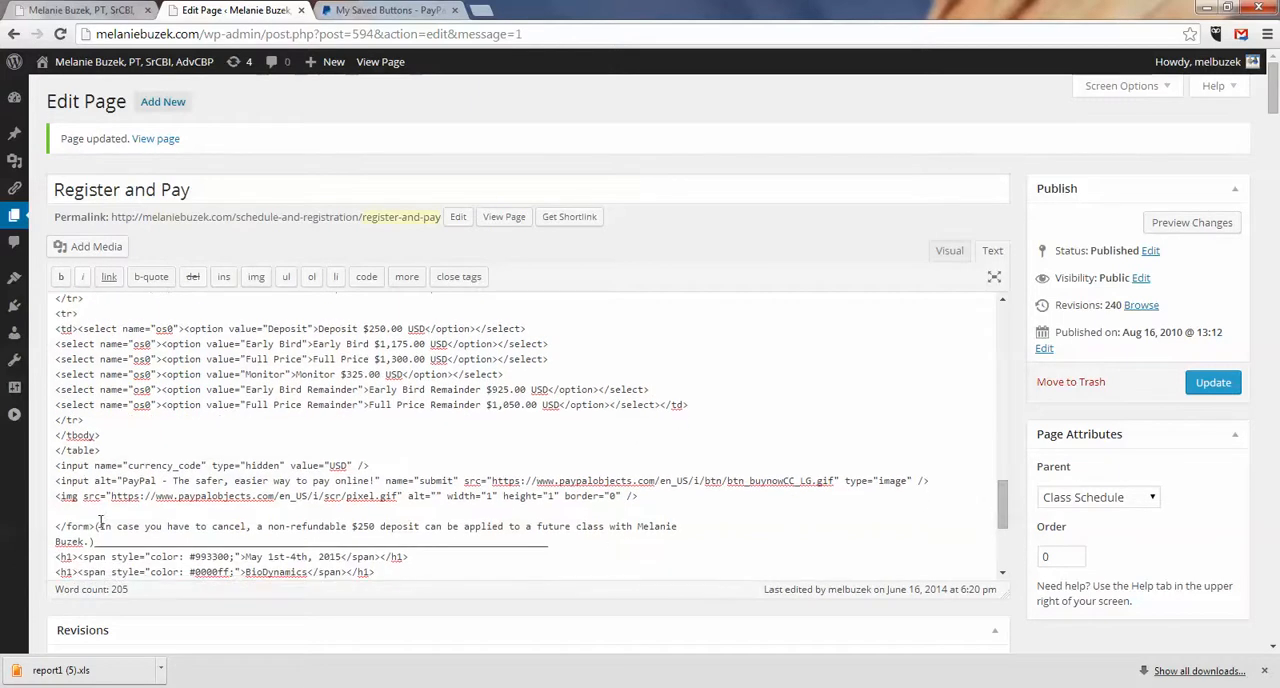
pyautogui.moveTo(96, 526); pyautogui.dragTo(70, 290)
pyautogui.moveTo(62, 348); pyautogui.dragTo(66, 374)
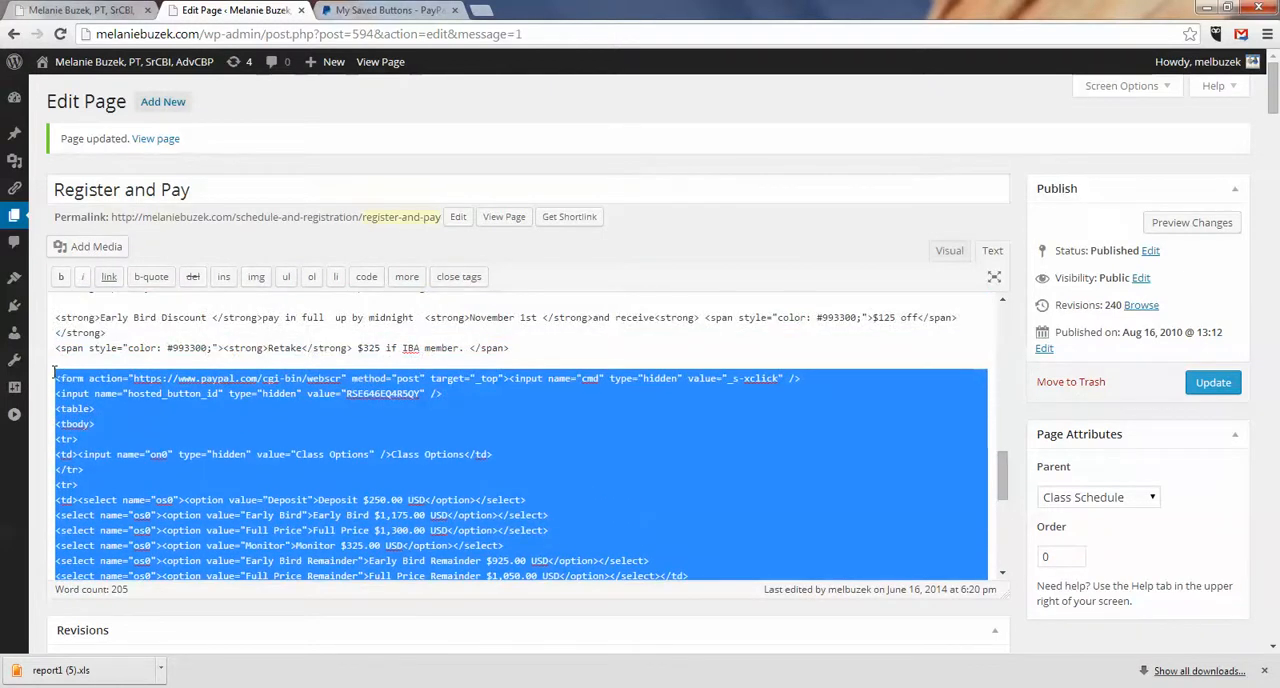
pyautogui.press('BackSpace')
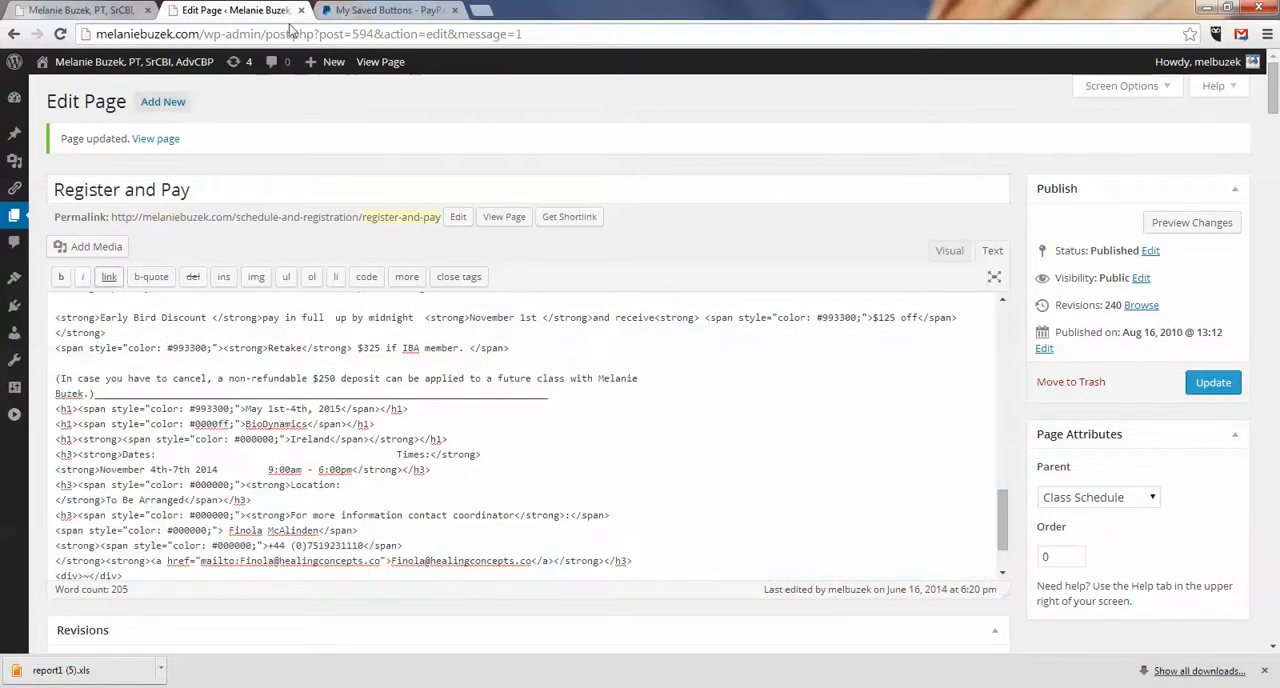
# Step: Confirm the Saratoga class on the live page and select the code of PayPal's Biodynamics Saratoga CA Nov.2014 button for copying
pyautogui.click(90, 10)
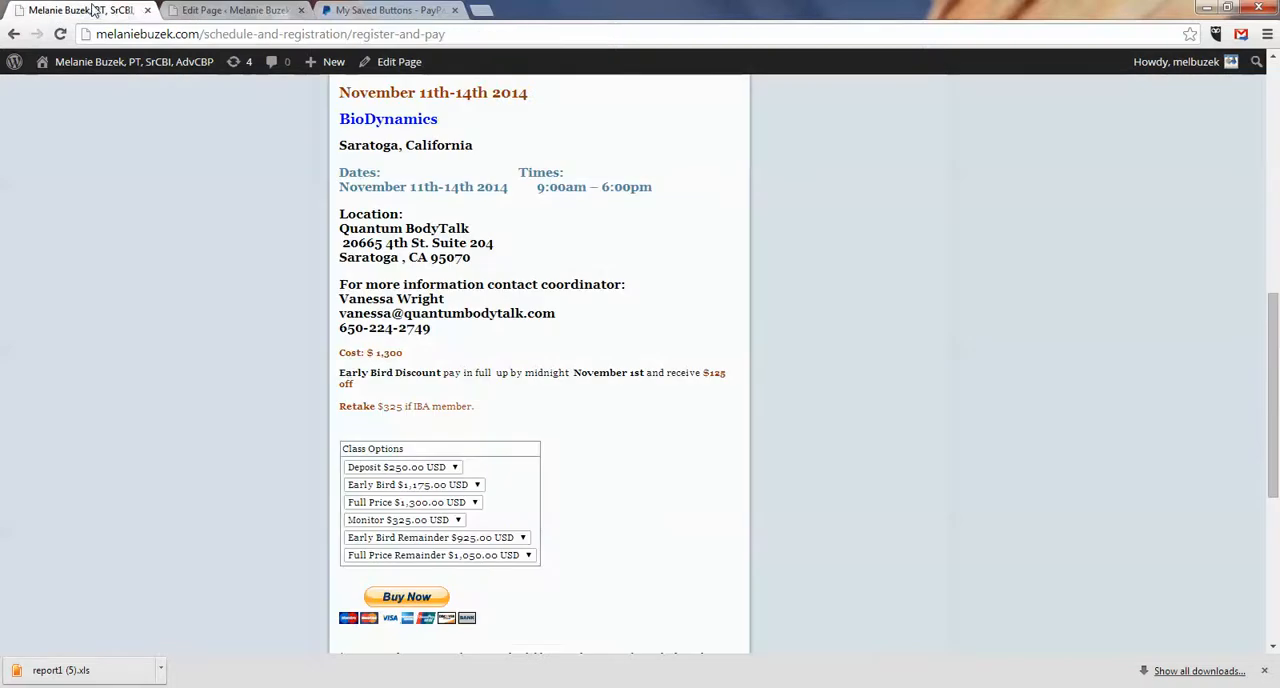
pyautogui.click(246, 12)
pyautogui.click(346, 12)
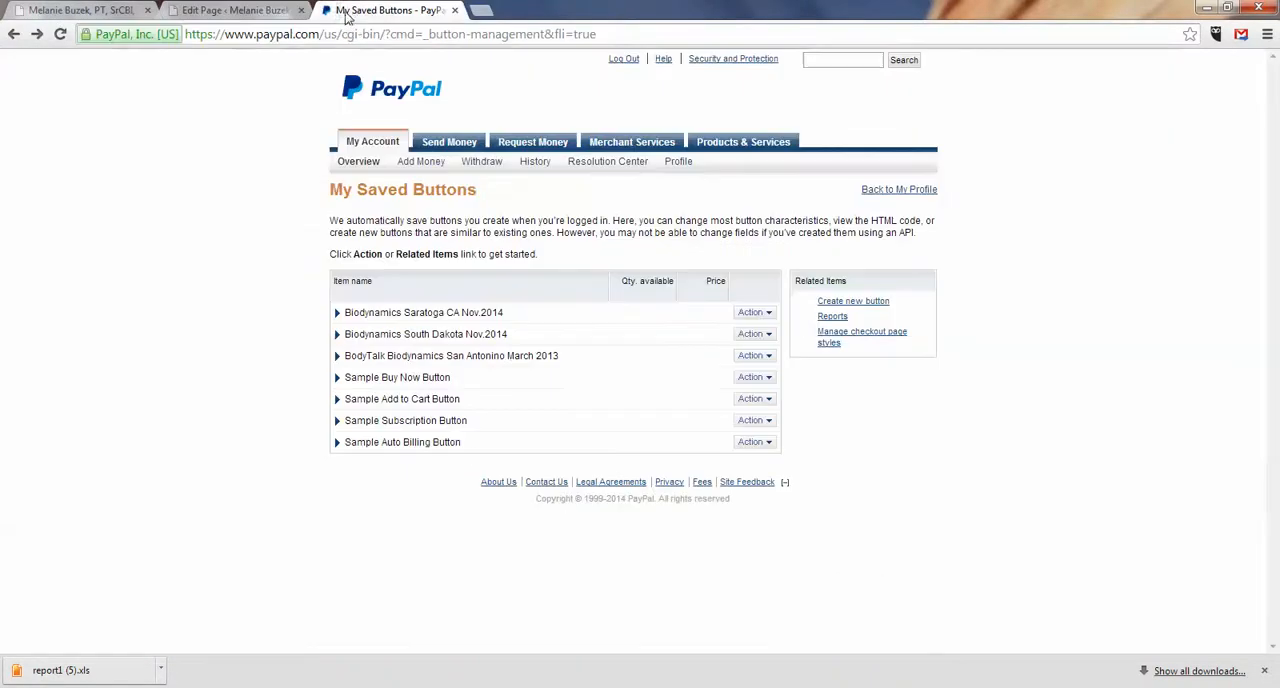
pyautogui.click(757, 314)
pyautogui.click(764, 347)
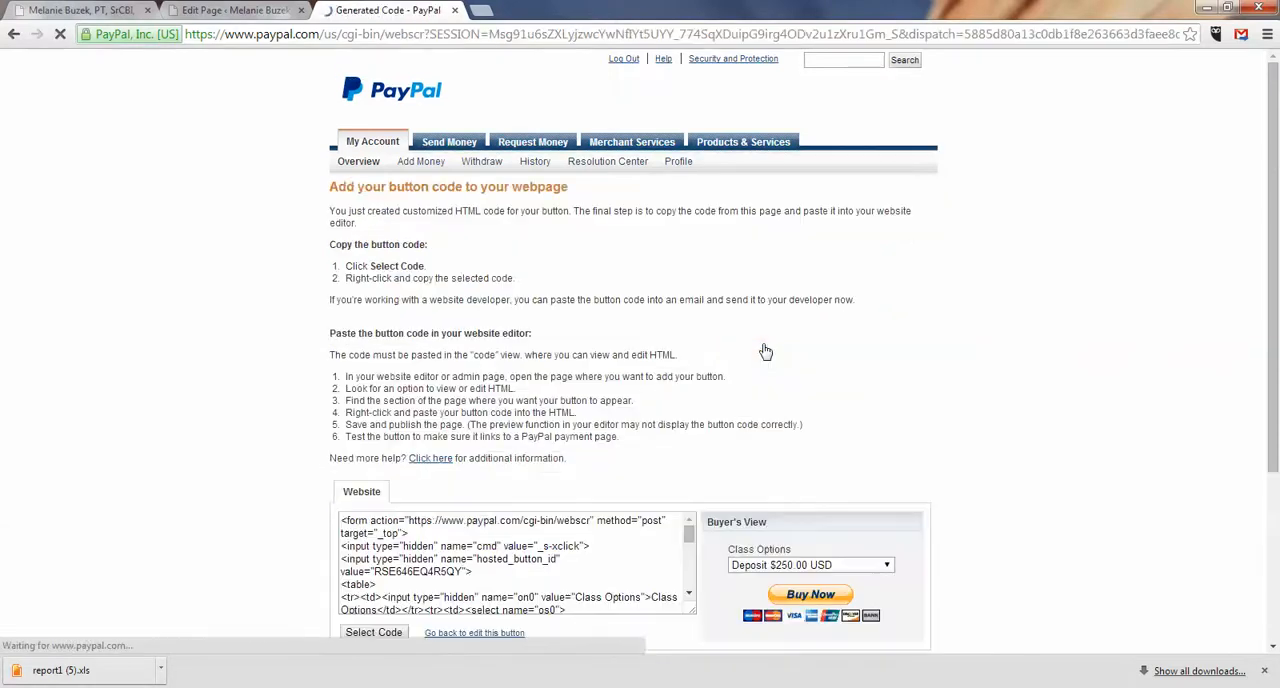
pyautogui.scroll(-1, 1258, 283)
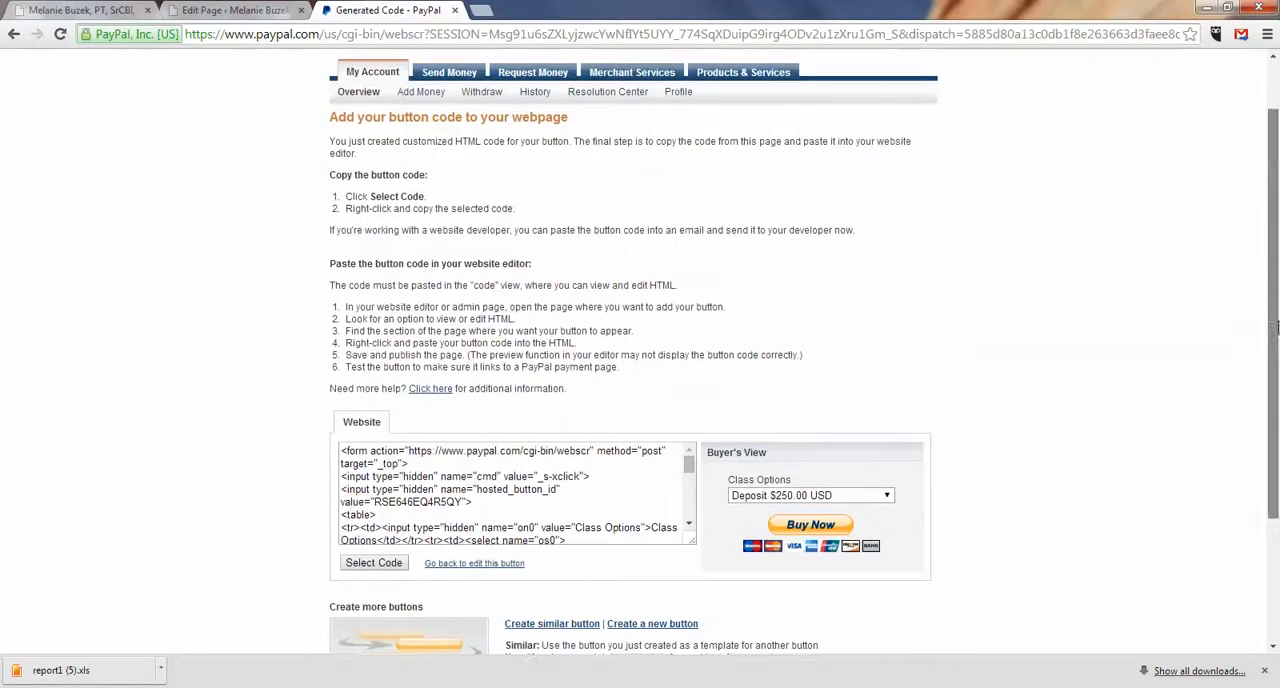
pyautogui.click(381, 564)
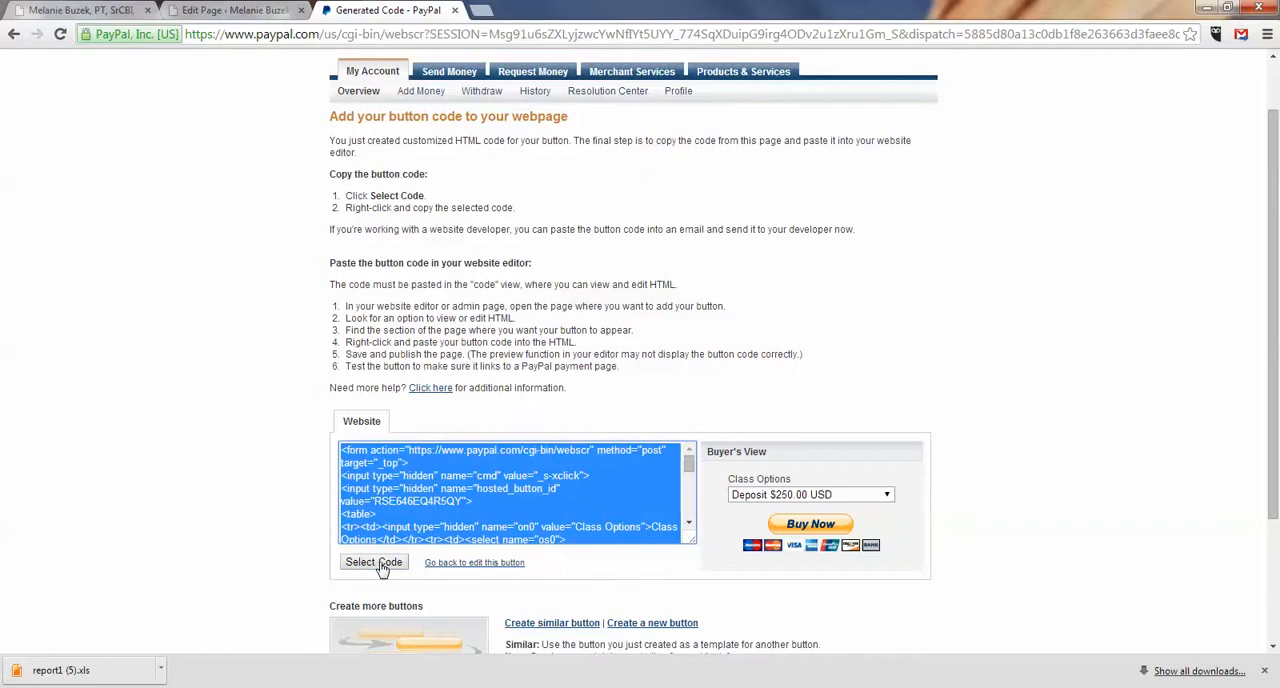
# Step: Paste the copied PayPal button code above the November 11th-14th class's cancellation note in the Register and Pay HTML
pyautogui.click(243, 15)
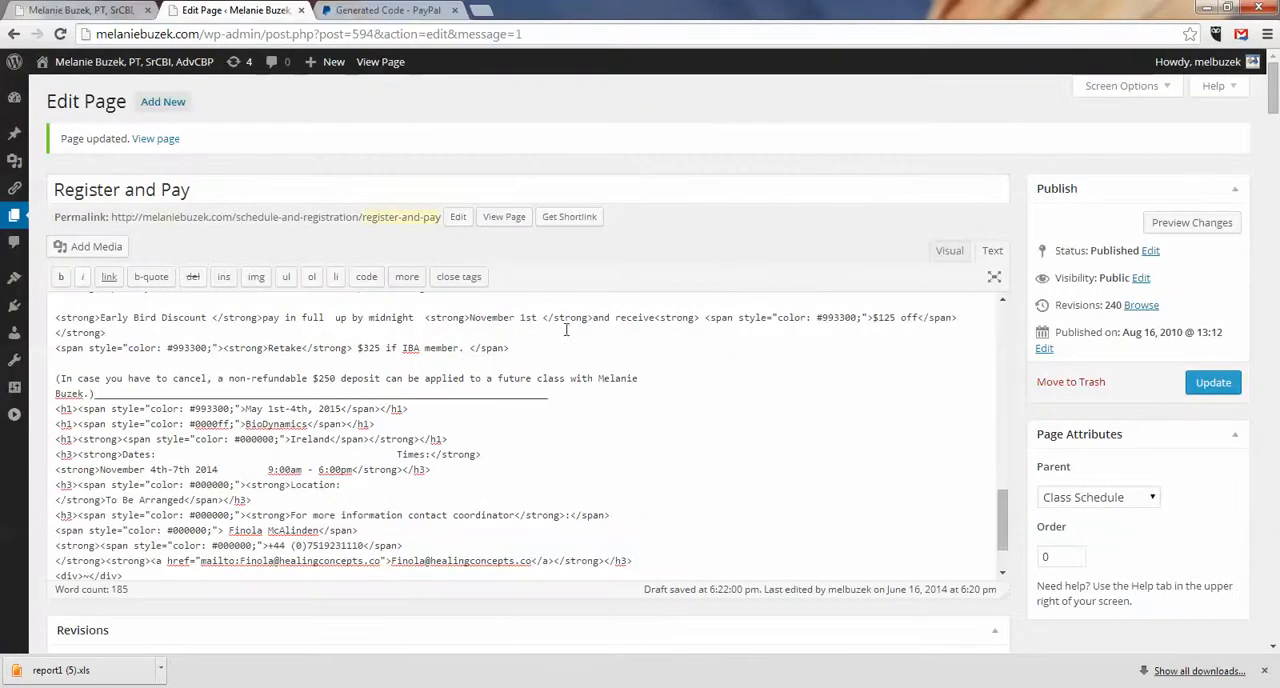
pyautogui.press('Return')
pyautogui.press('Return')
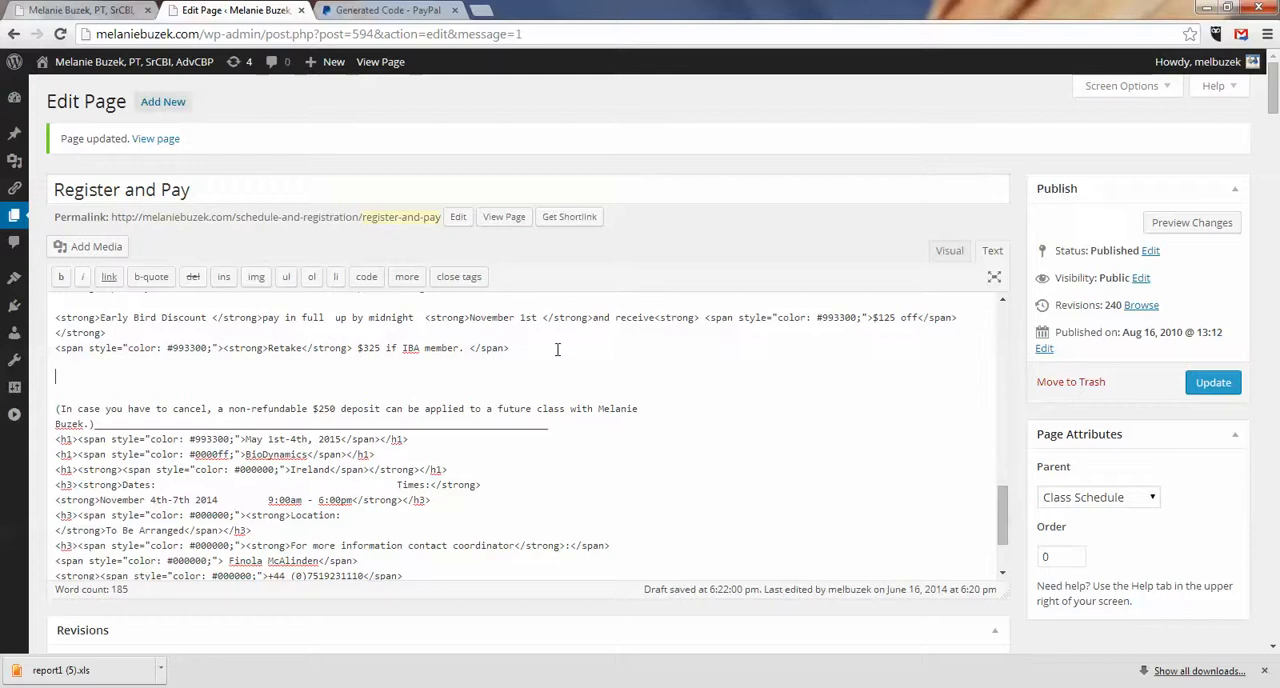
pyautogui.hotkey('ctrl', 'v')
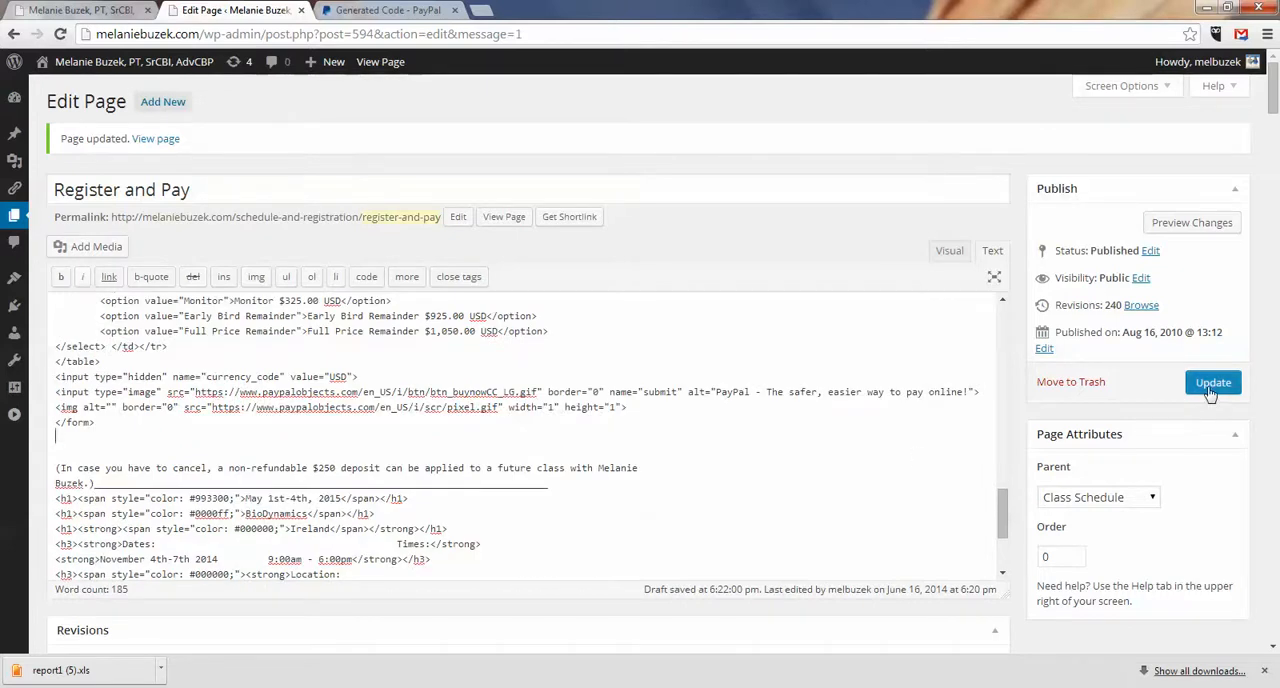
# Step: Review the May 1st-4th, 2015 Ireland class and start a similar PayPal button based on Biodynamics Saratoga CA Nov.2014
pyautogui.moveTo(1005, 507); pyautogui.dragTo(1006, 540)
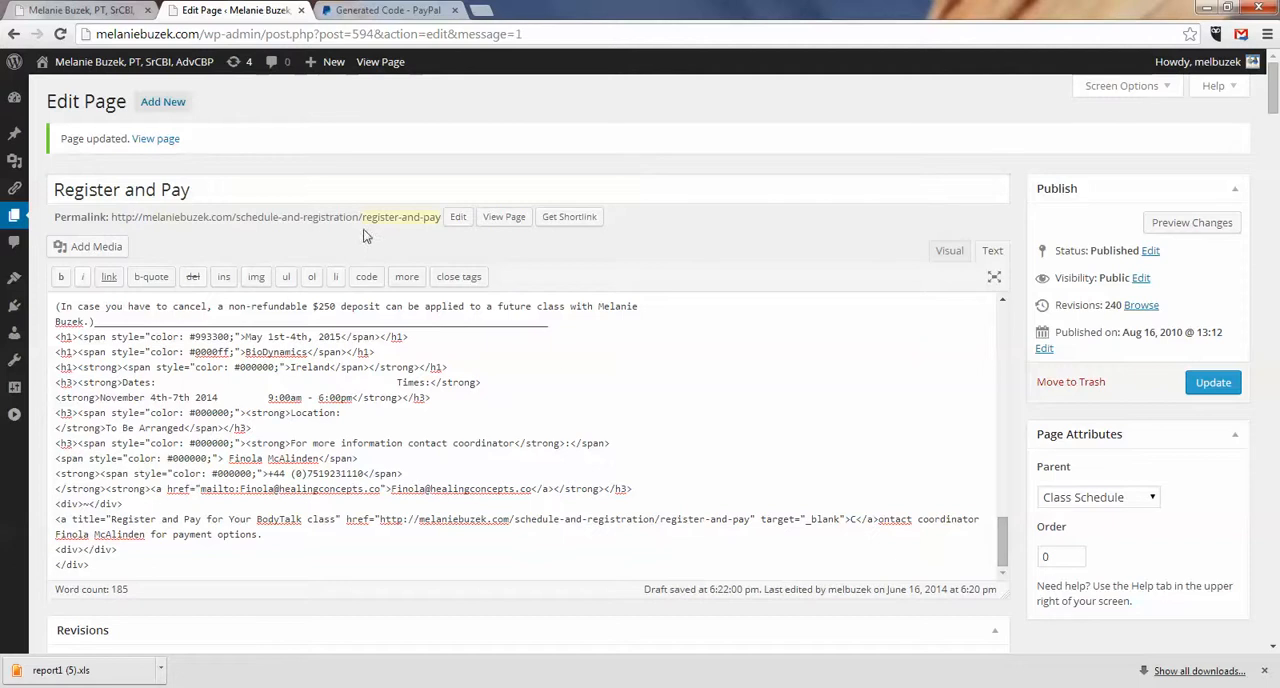
pyautogui.click(400, 216)
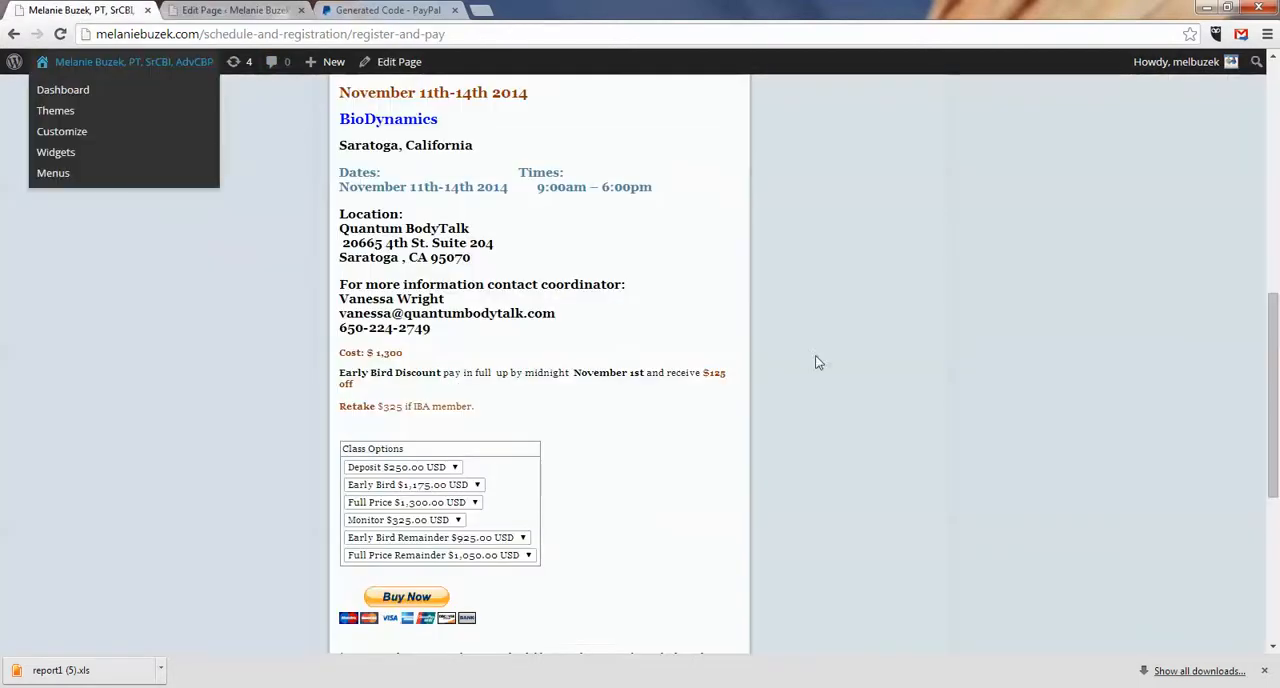
pyautogui.moveTo(1274, 320); pyautogui.dragTo(1278, 458)
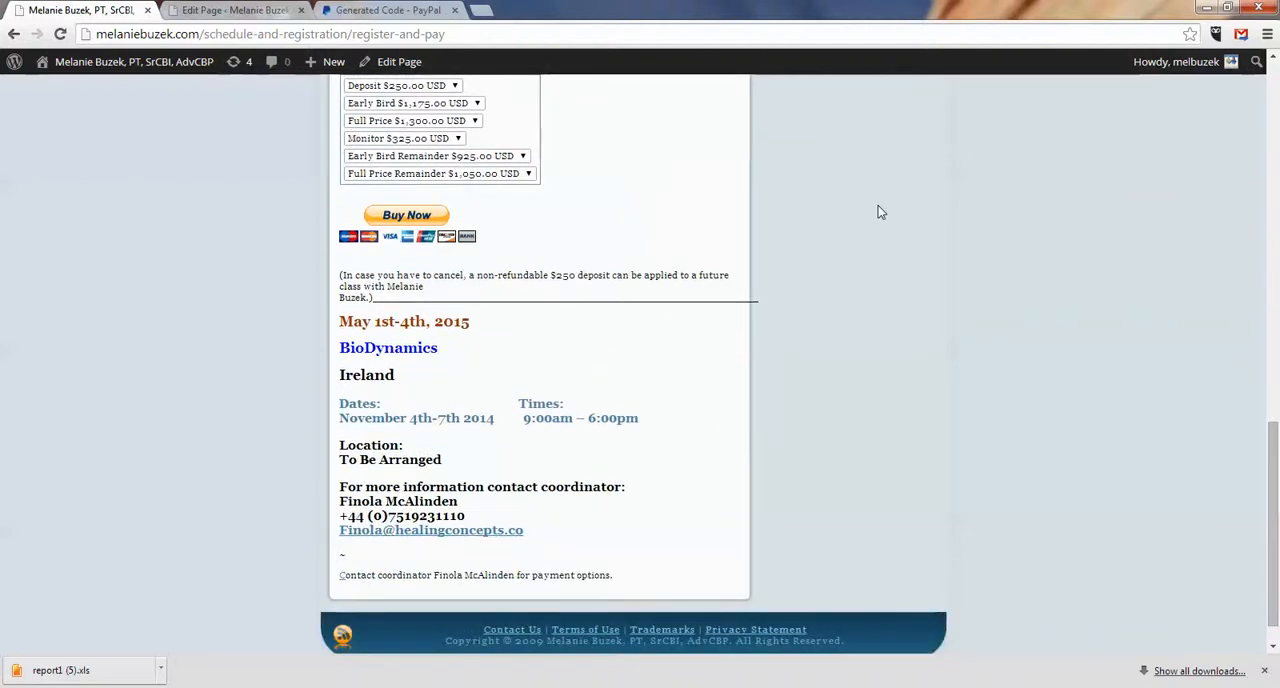
pyautogui.click(387, 12)
pyautogui.click(13, 36)
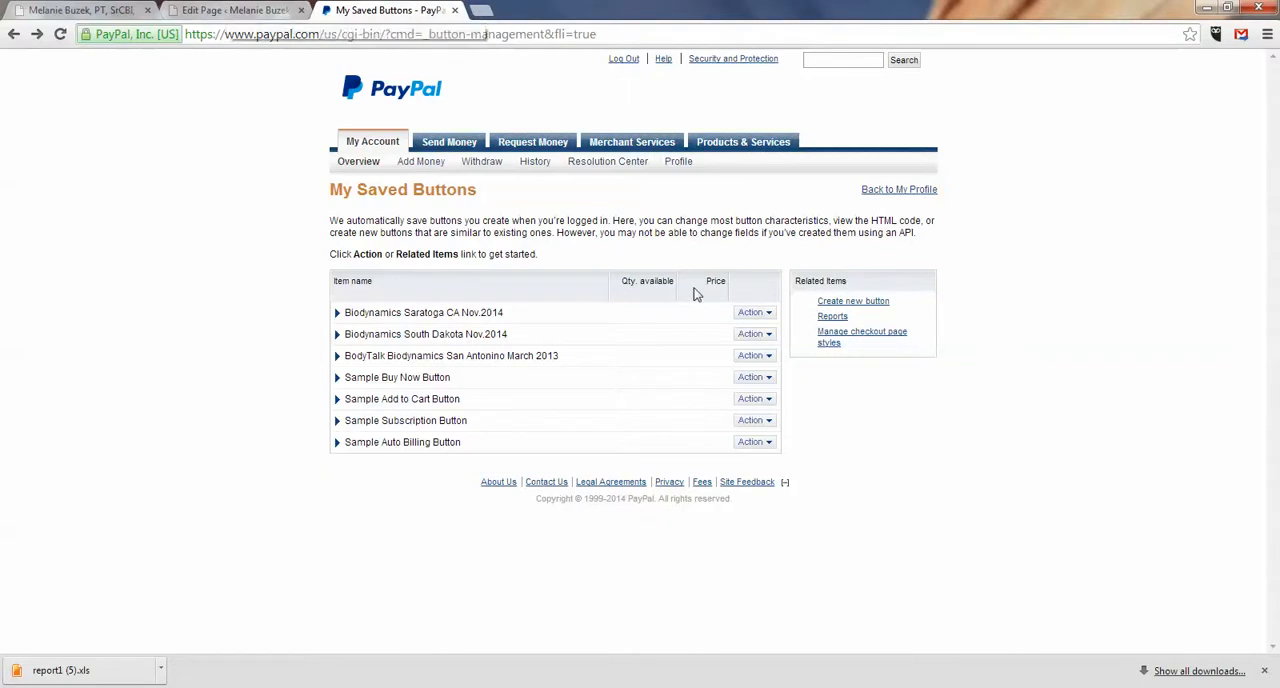
pyautogui.click(755, 313)
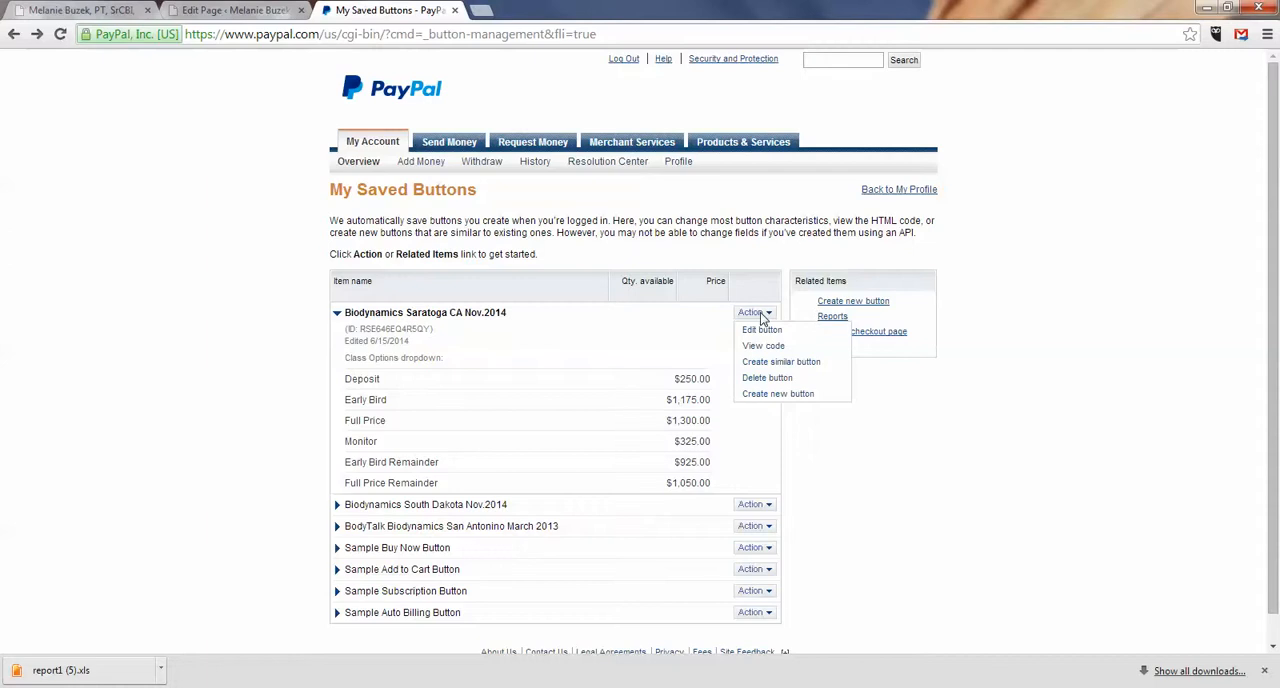
pyautogui.click(759, 369)
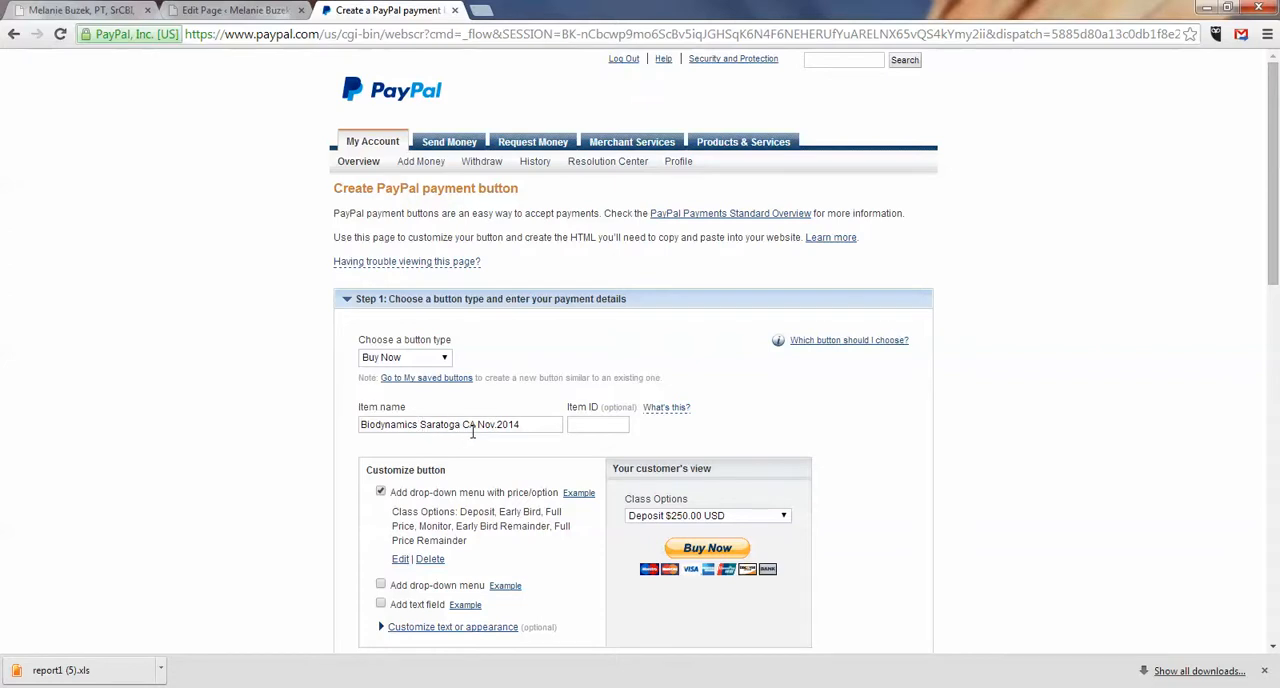
# Step: Check the third class's location on the live page and replace Saratoga CA with Ireland in the new button's item name
pyautogui.click(80, 12)
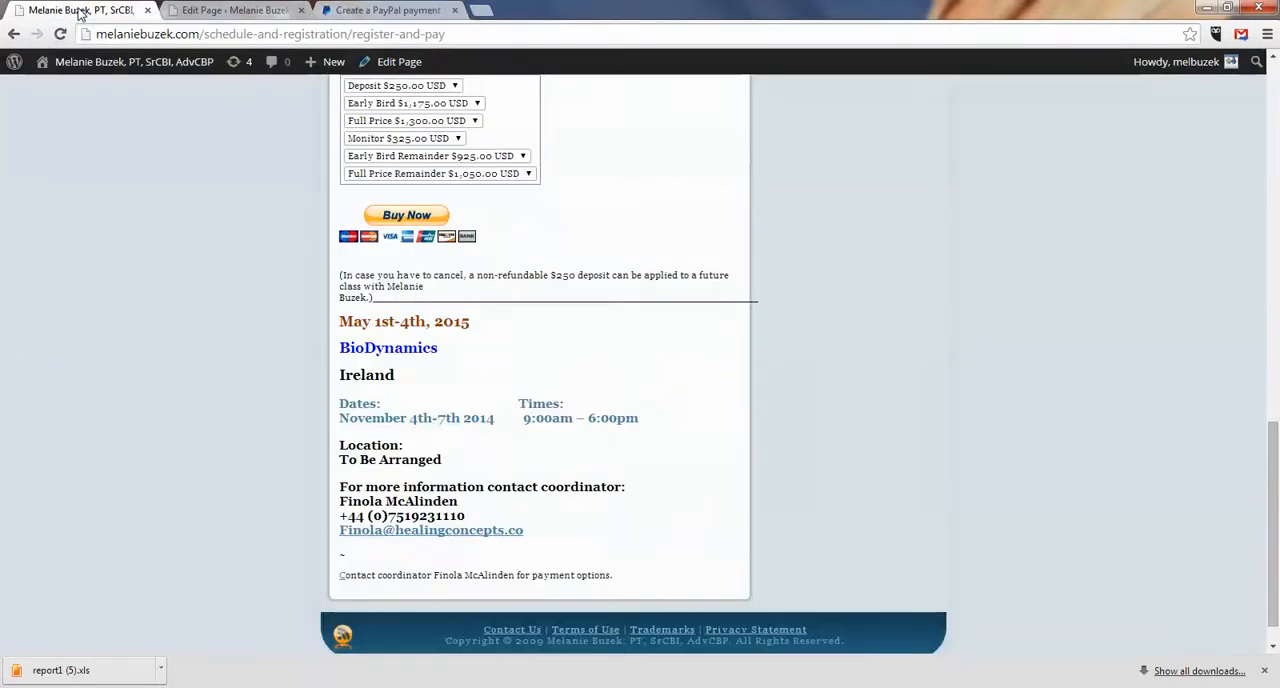
pyautogui.click(362, 12)
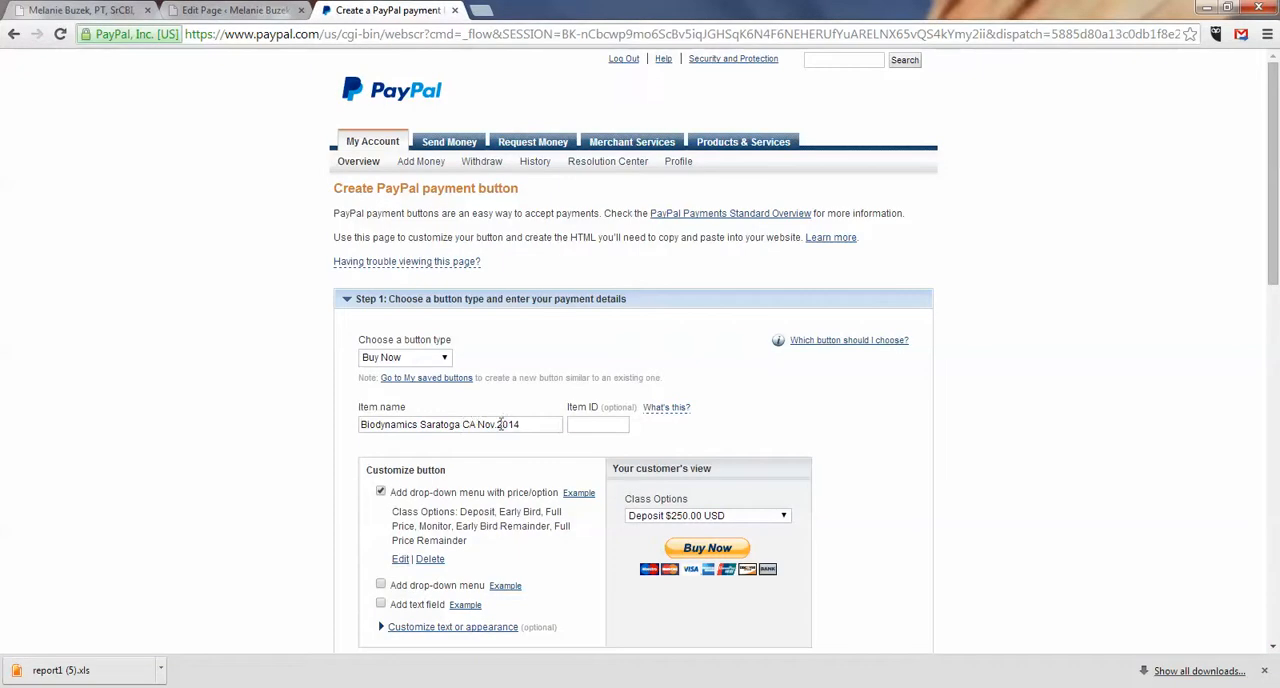
pyautogui.moveTo(476, 424); pyautogui.dragTo(432, 424)
pyautogui.write('iRE')
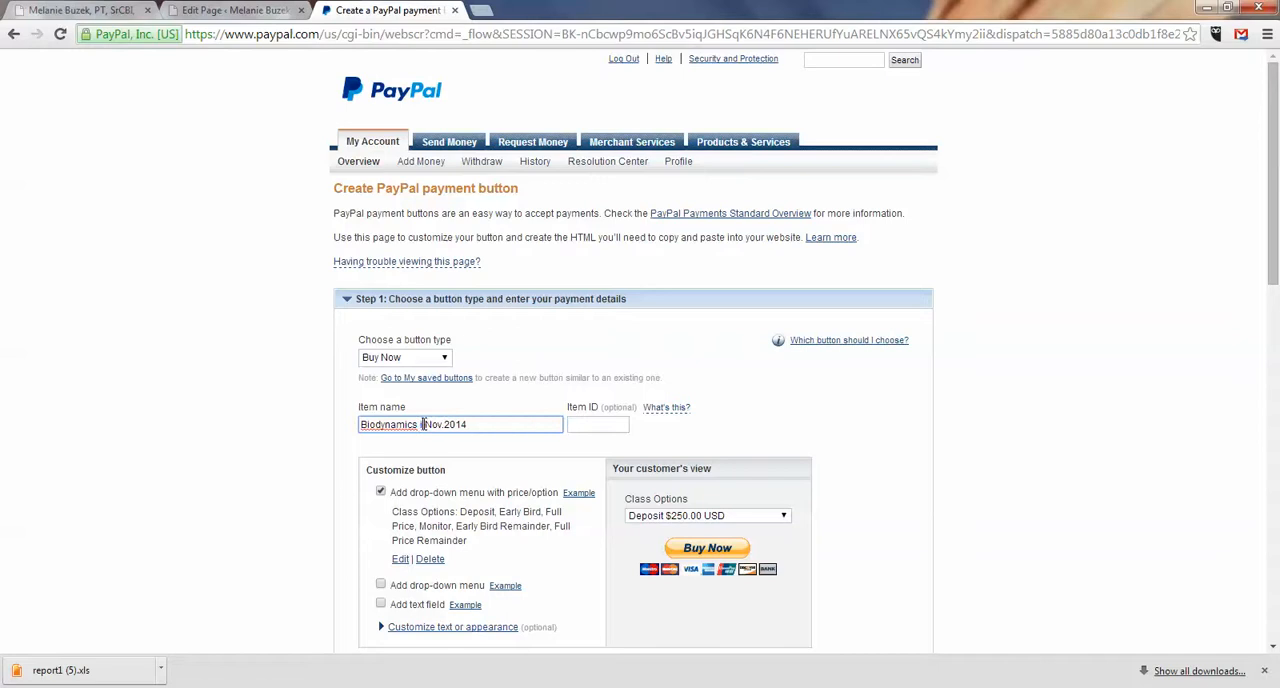
pyautogui.press('capslock')
pyautogui.press('BackSpace')
pyautogui.press('BackSpace')
pyautogui.write('re')
pyautogui.press('BackSpace')
pyautogui.press('BackSpace')
pyautogui.press('BackSpace')
pyautogui.write('Ireland')
# Step: Check the Ireland class's date on the live page and complete the item name as Biodynamics Ireland May 2015
pyautogui.click(110, 12)
pyautogui.click(350, 14)
pyautogui.click(50, 10)
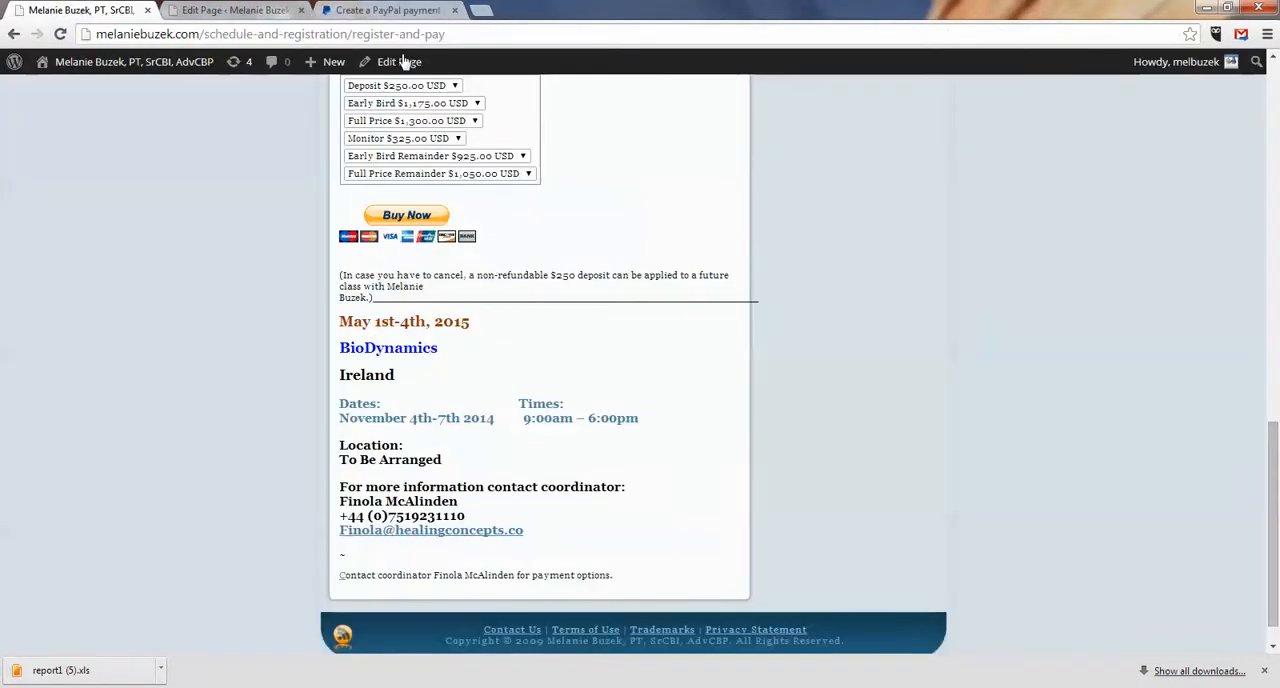
pyautogui.click(403, 10)
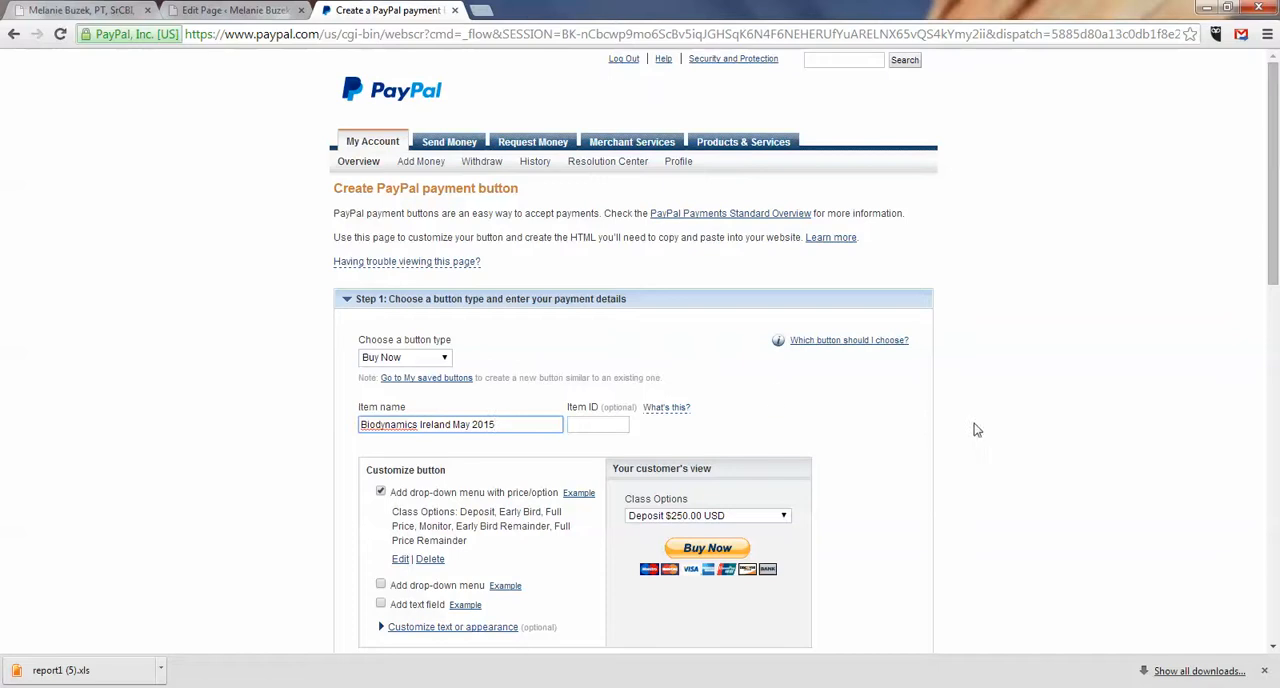
# Step: Review the new button's Class Options choices, create the Ireland button, and select its generated code for copying
pyautogui.moveTo(1276, 230); pyautogui.dragTo(1276, 325)
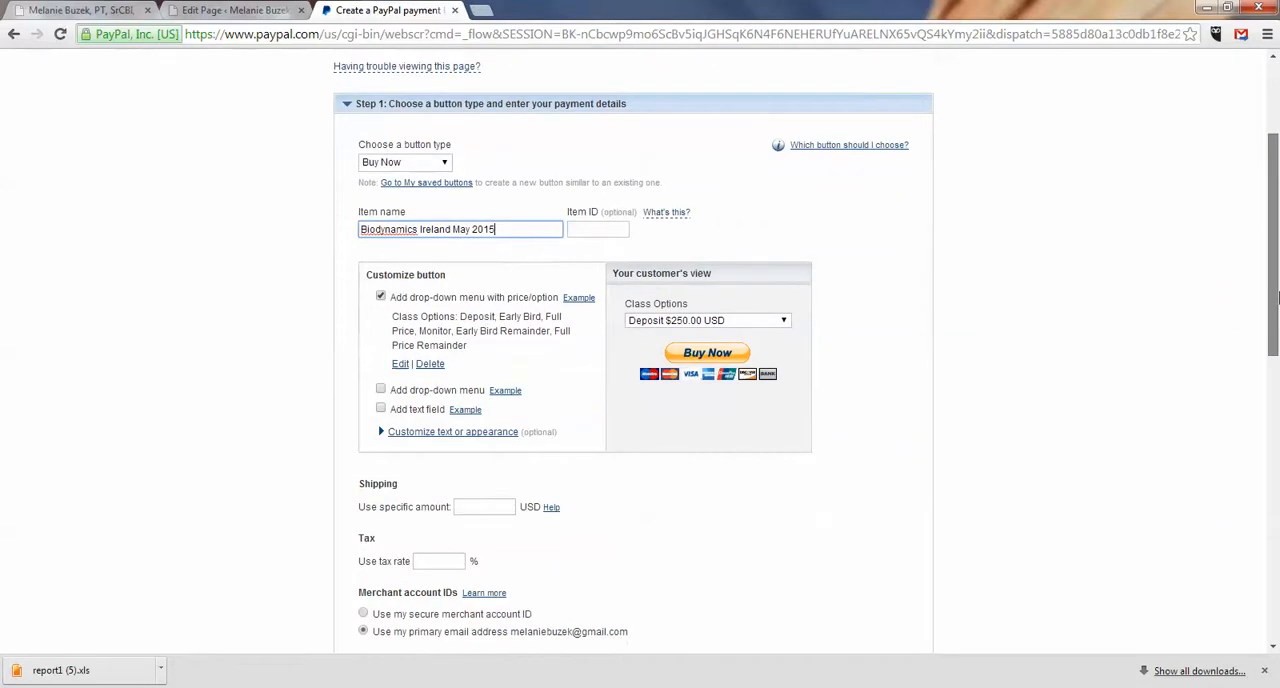
pyautogui.click(784, 321)
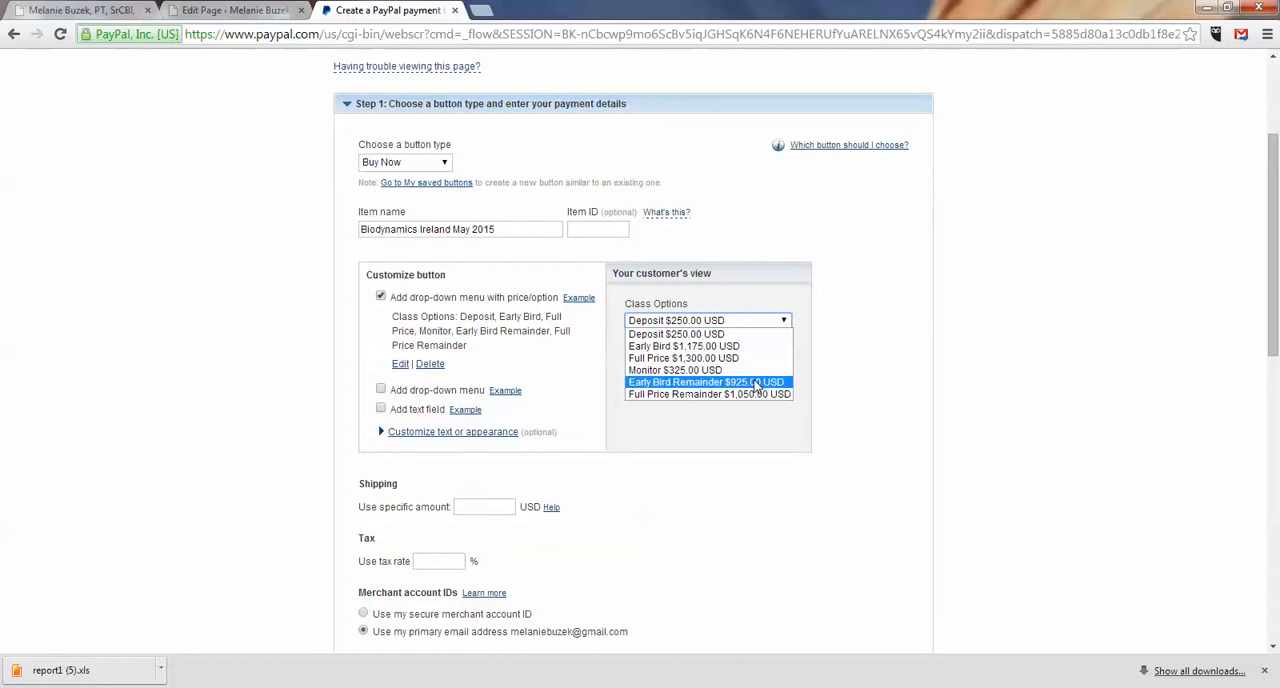
pyautogui.click(781, 296)
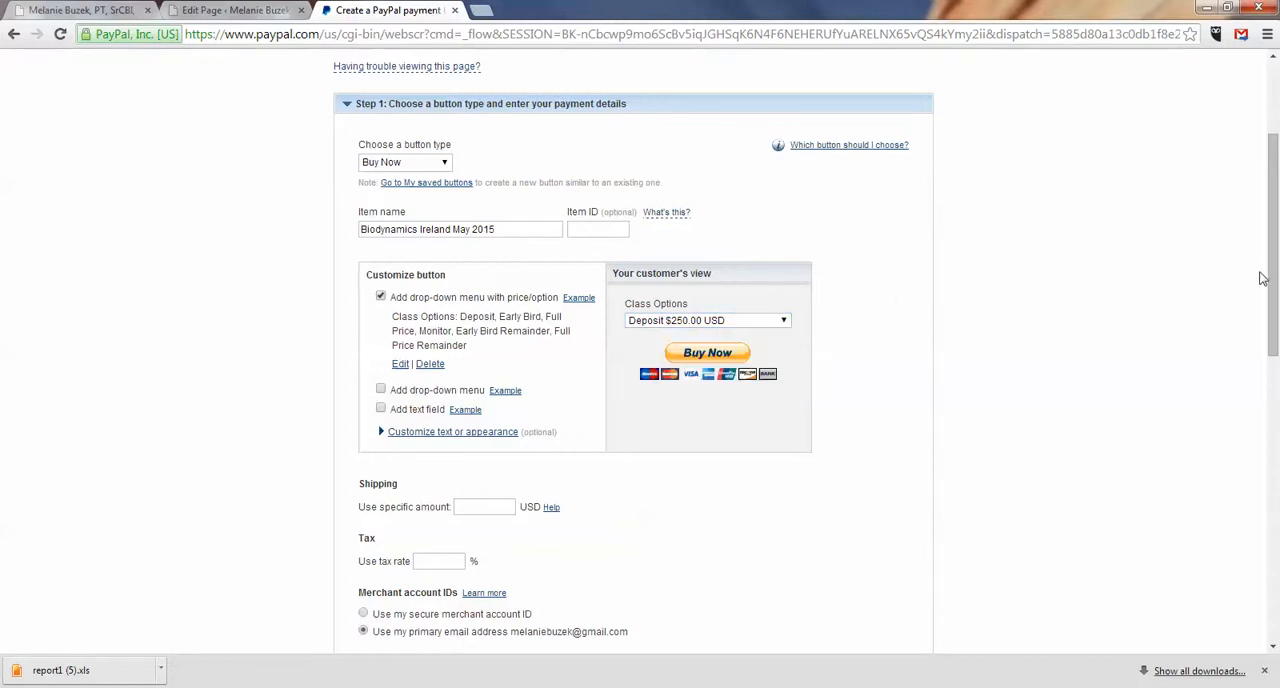
pyautogui.moveTo(1276, 260); pyautogui.dragTo(1276, 328)
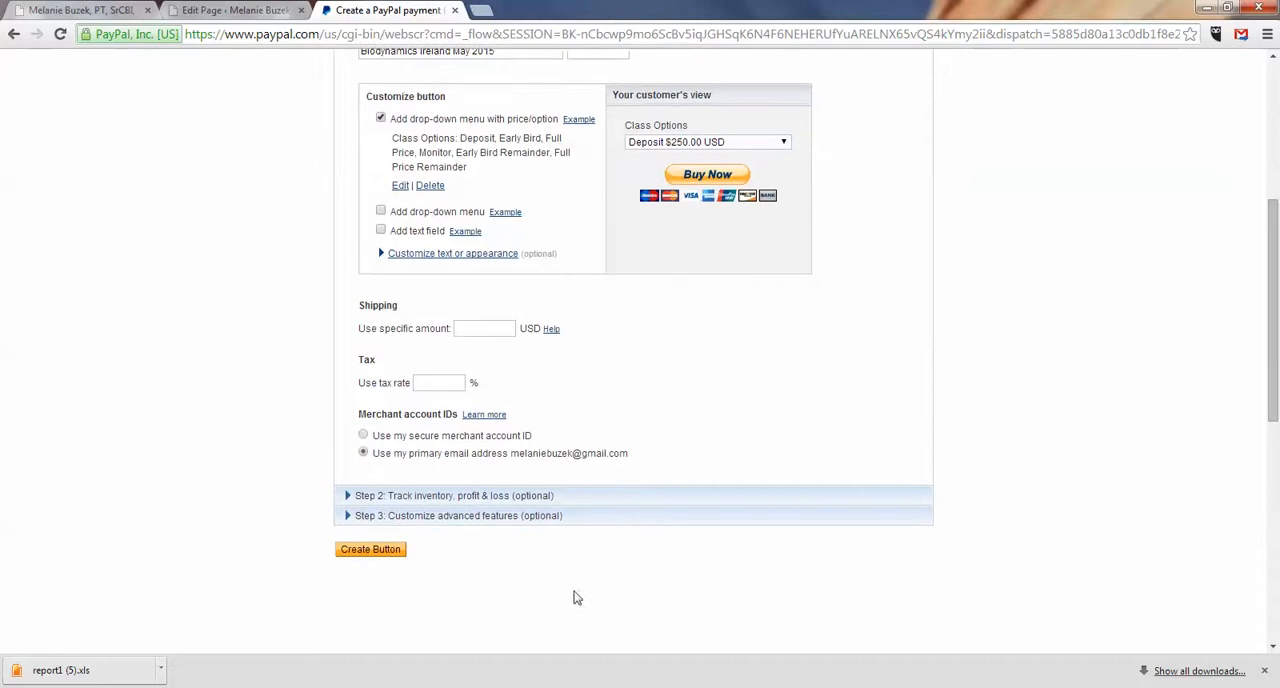
pyautogui.click(379, 556)
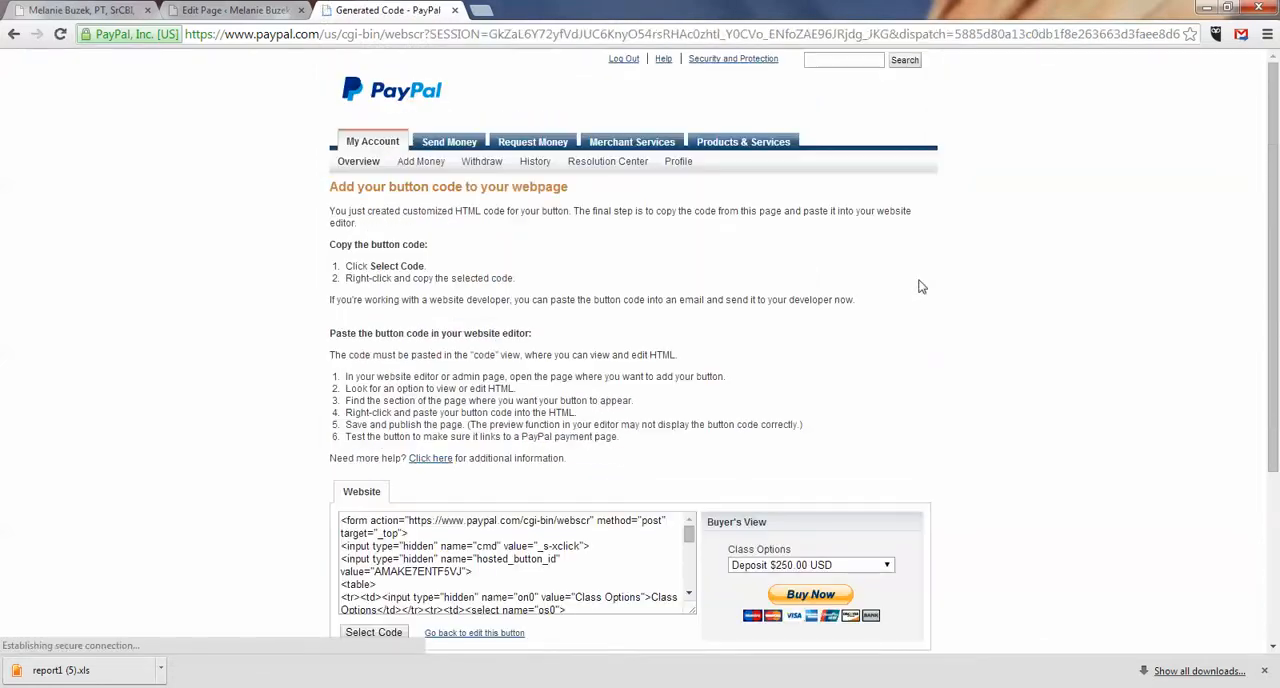
pyautogui.click(391, 635)
pyautogui.hotkey('ctrl', 'c')
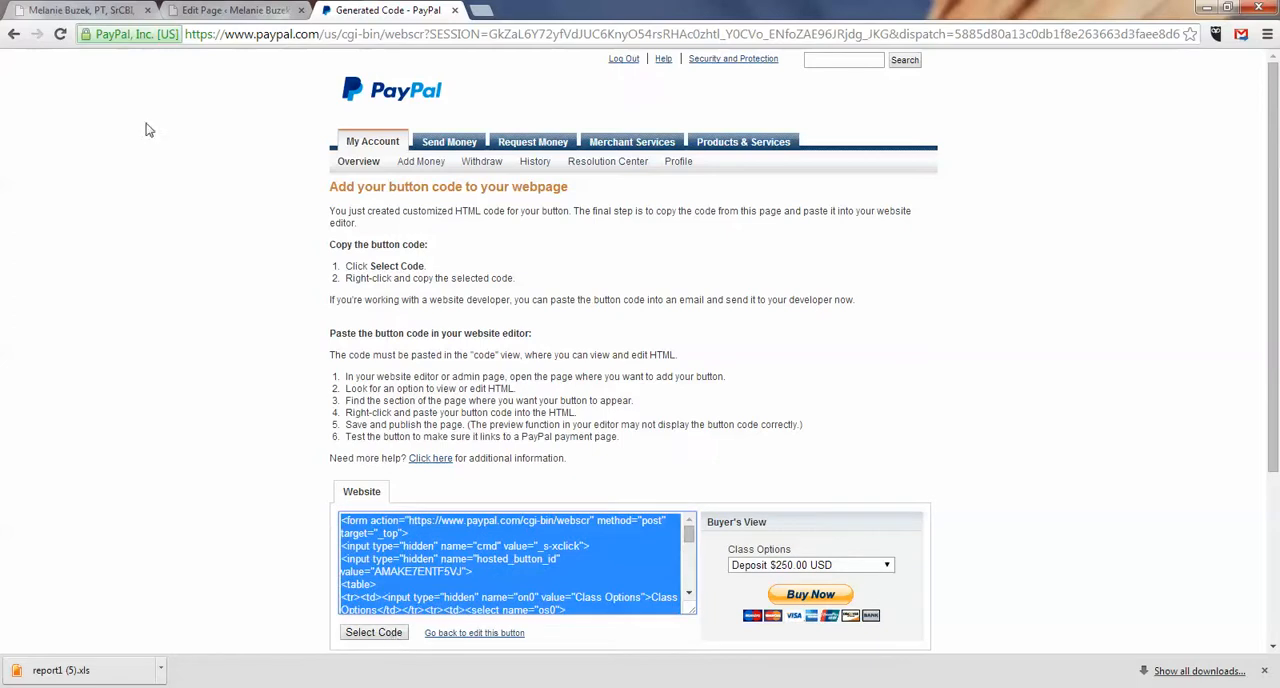
# Step: Compare the class layouts on the live page and paste the Ireland button code at the end of the Register and Pay HTML
pyautogui.click(212, 12)
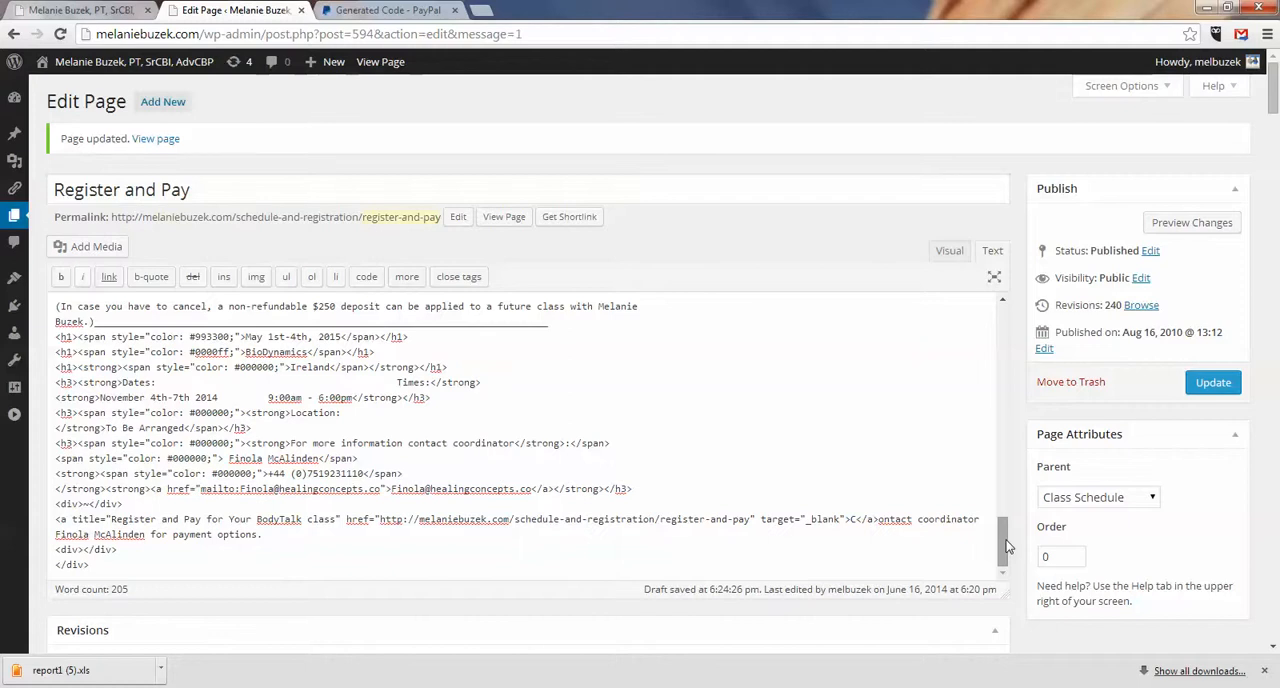
pyautogui.click(80, 10)
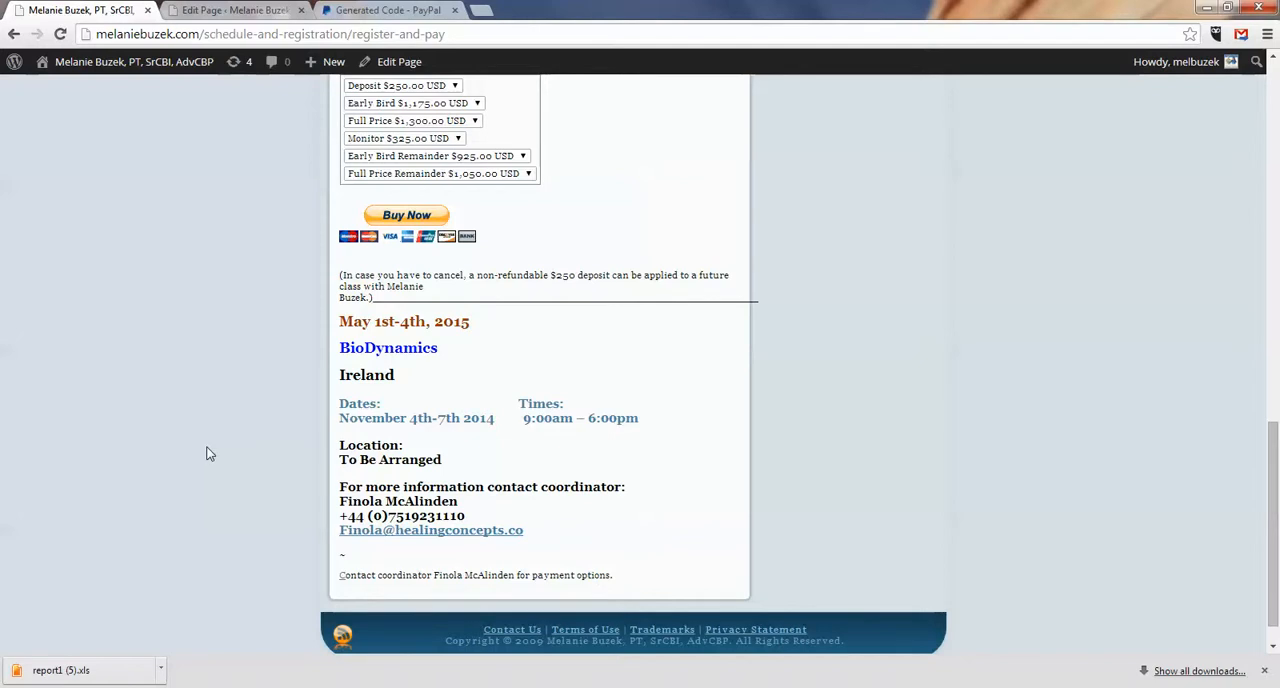
pyautogui.click(240, 10)
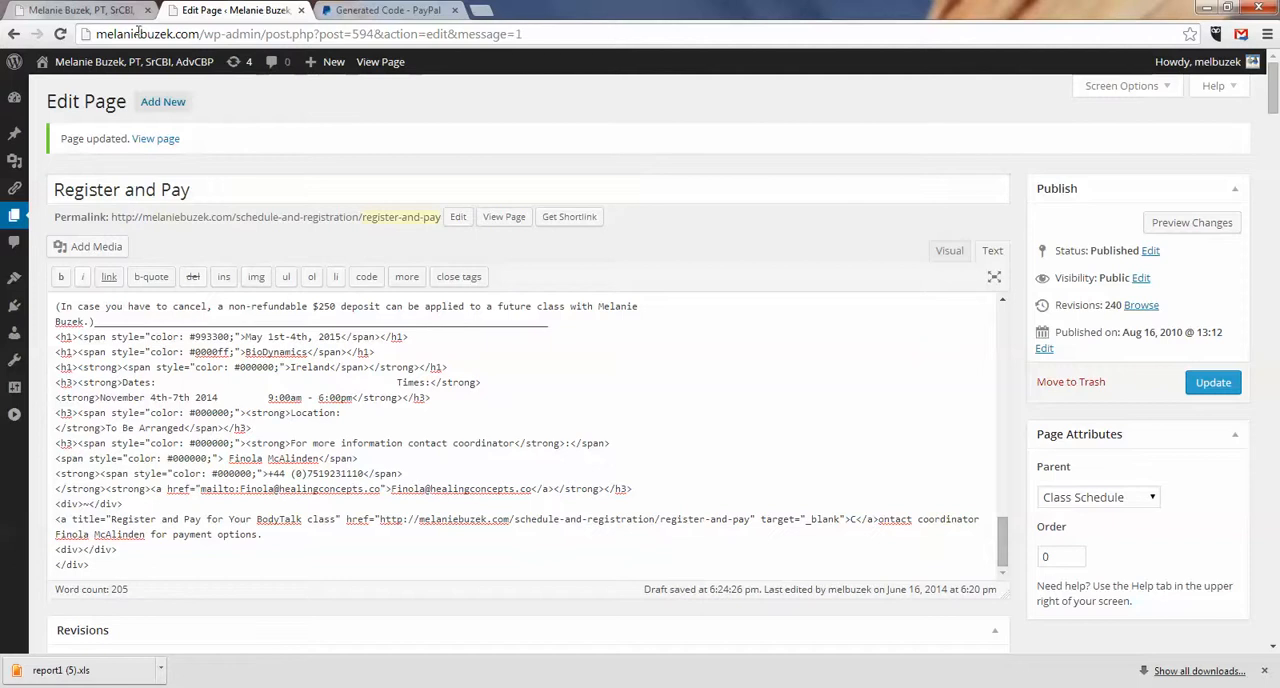
pyautogui.click(66, 12)
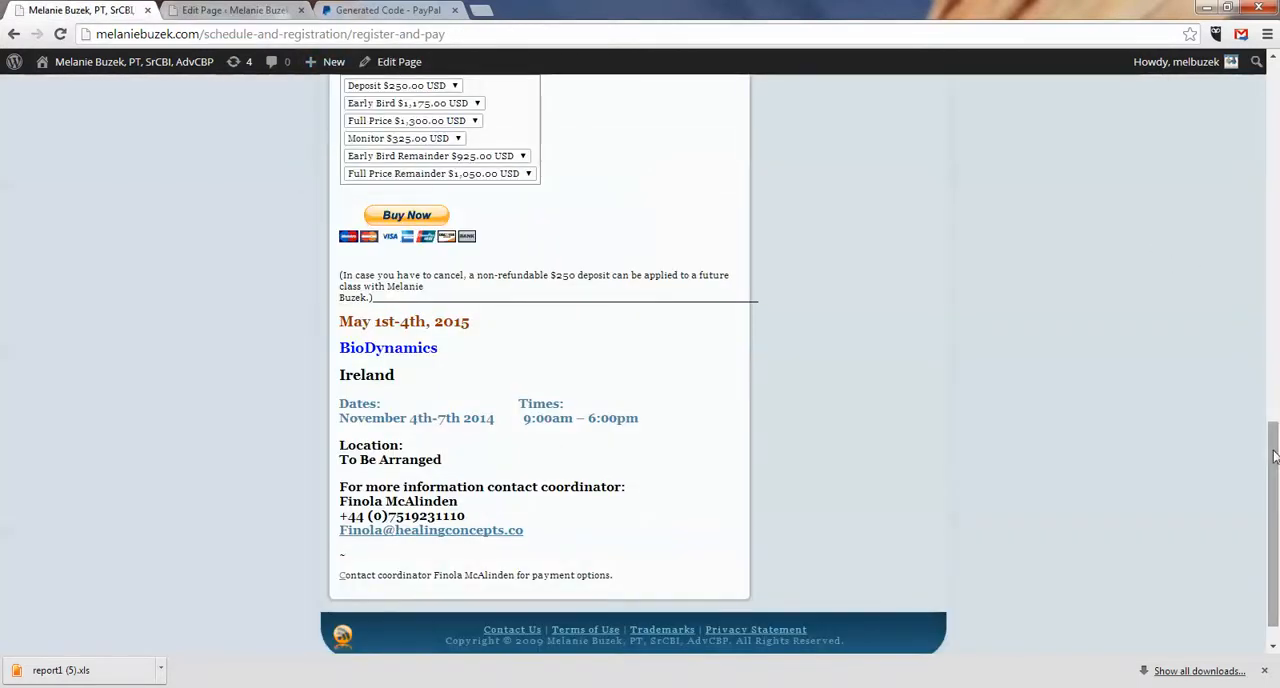
pyautogui.moveTo(1275, 456); pyautogui.dragTo(1277, 400)
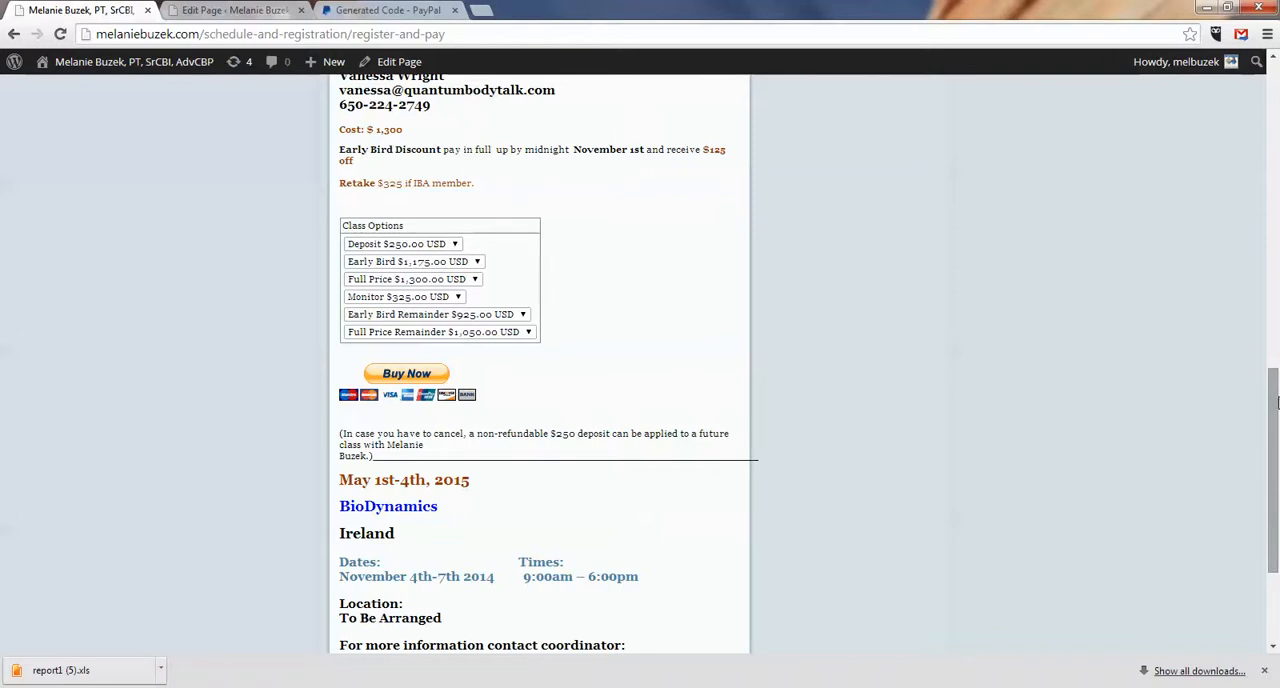
pyautogui.moveTo(1276, 402); pyautogui.dragTo(1276, 390)
pyautogui.click(212, 11)
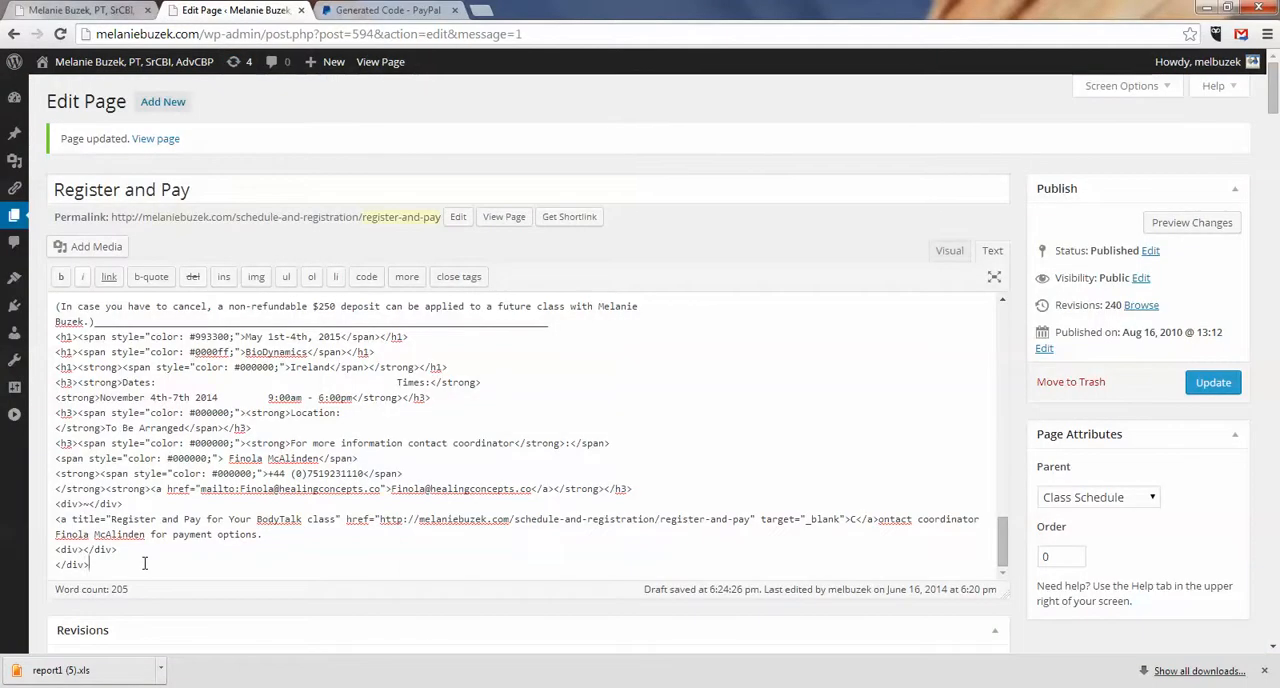
pyautogui.press('Return')
pyautogui.hotkey('ctrl', 'v')
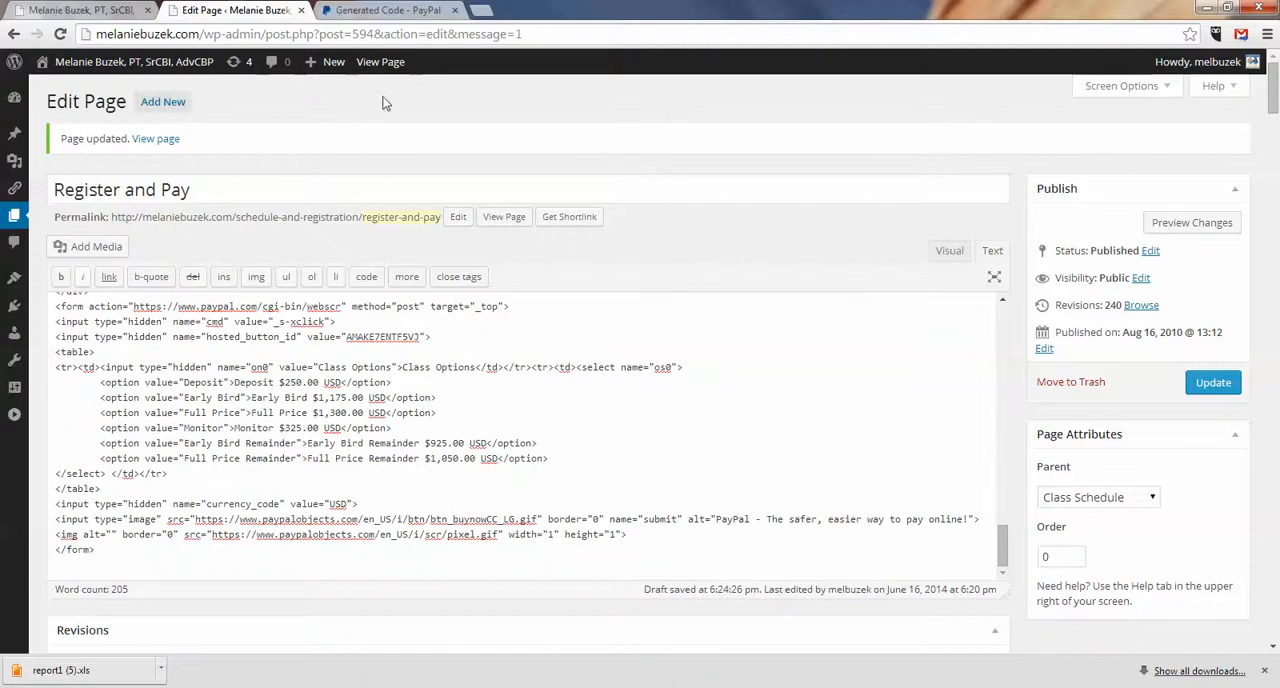
# Step: Check the pasted code's position in the HTML against the Saratoga and Ireland class sections on the live page
pyautogui.moveTo(1004, 546); pyautogui.dragTo(1005, 537)
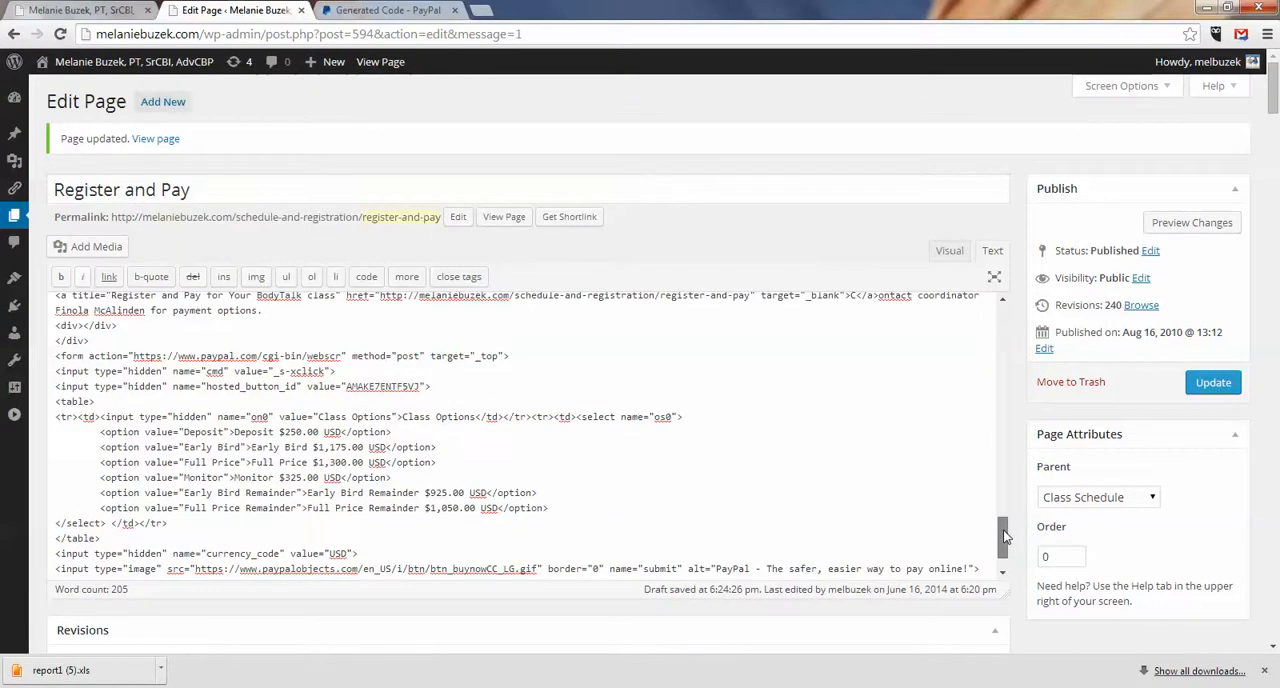
pyautogui.click(83, 17)
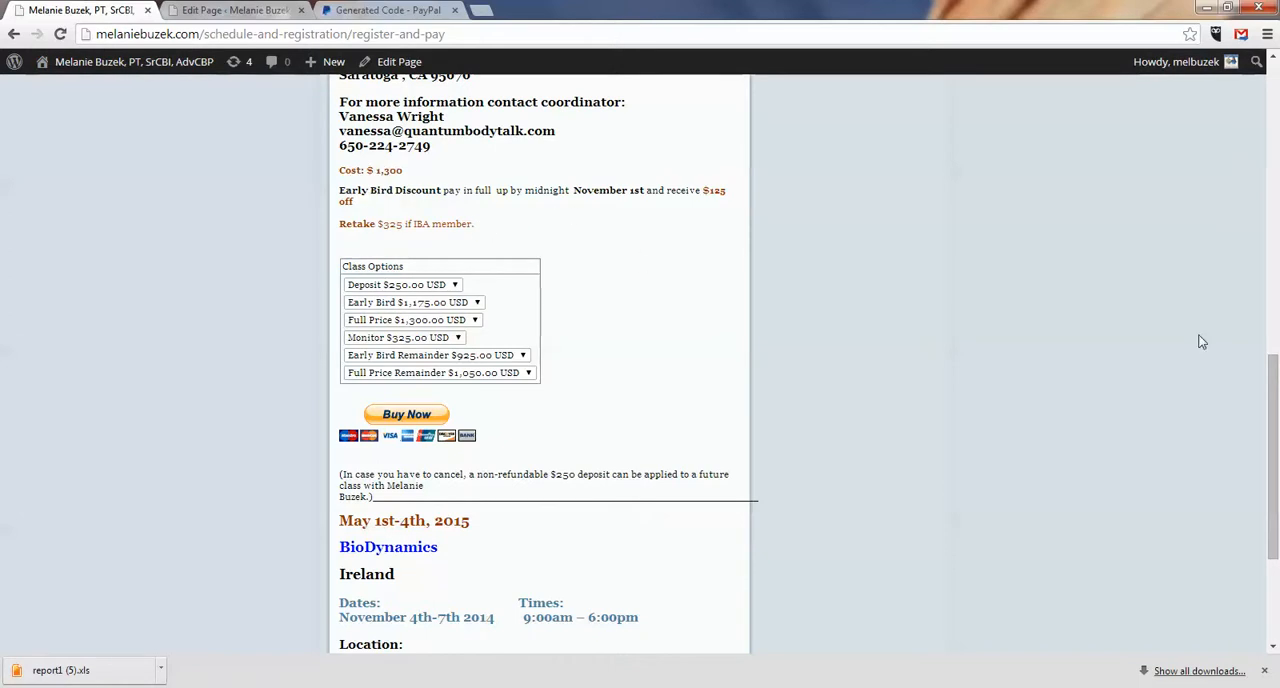
pyautogui.moveTo(1273, 368); pyautogui.dragTo(1277, 454)
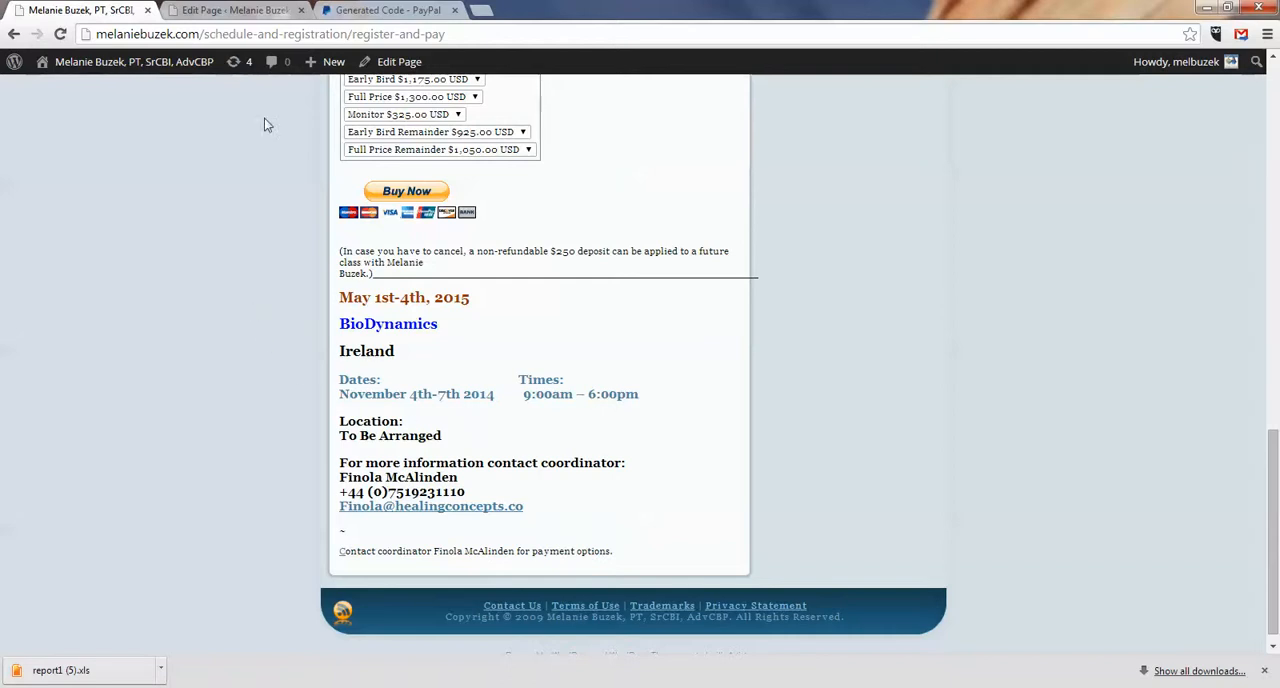
# Step: Copy the Saratoga class's cost, Early Bird Discount and Retake lines and paste them above the Ireland PayPal form, without the blank line after the cost
pyautogui.moveTo(1275, 448); pyautogui.dragTo(1276, 384)
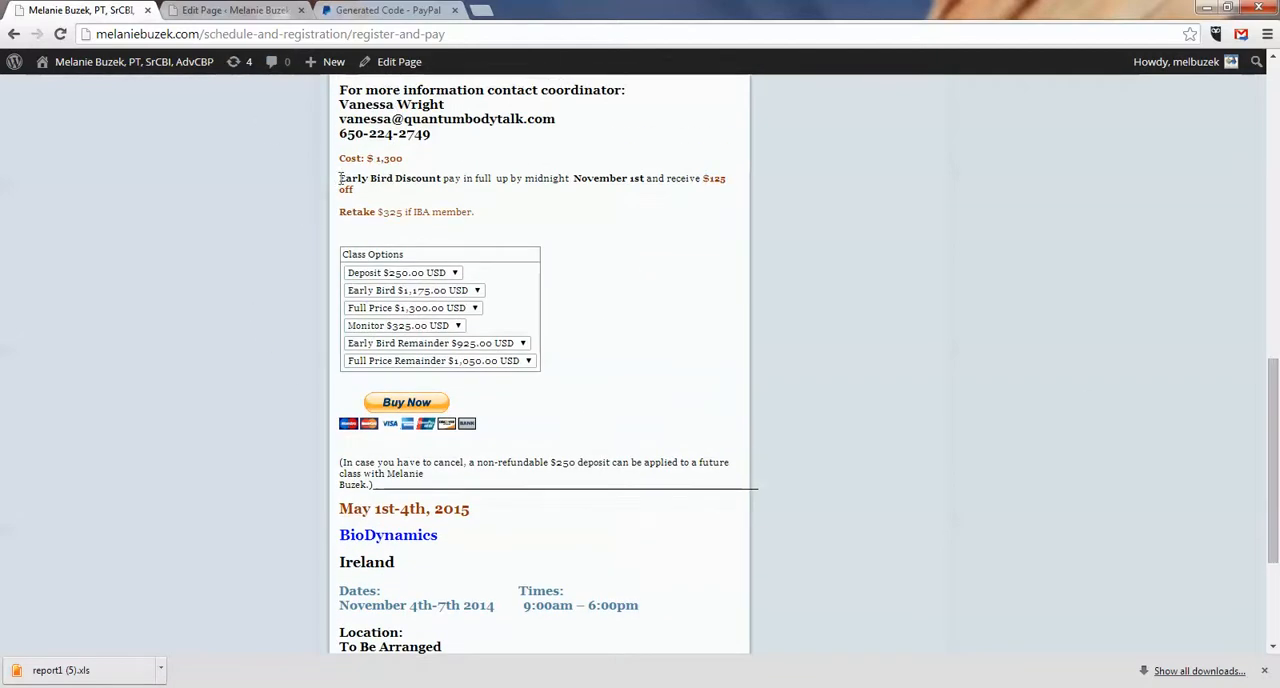
pyautogui.click(232, 10)
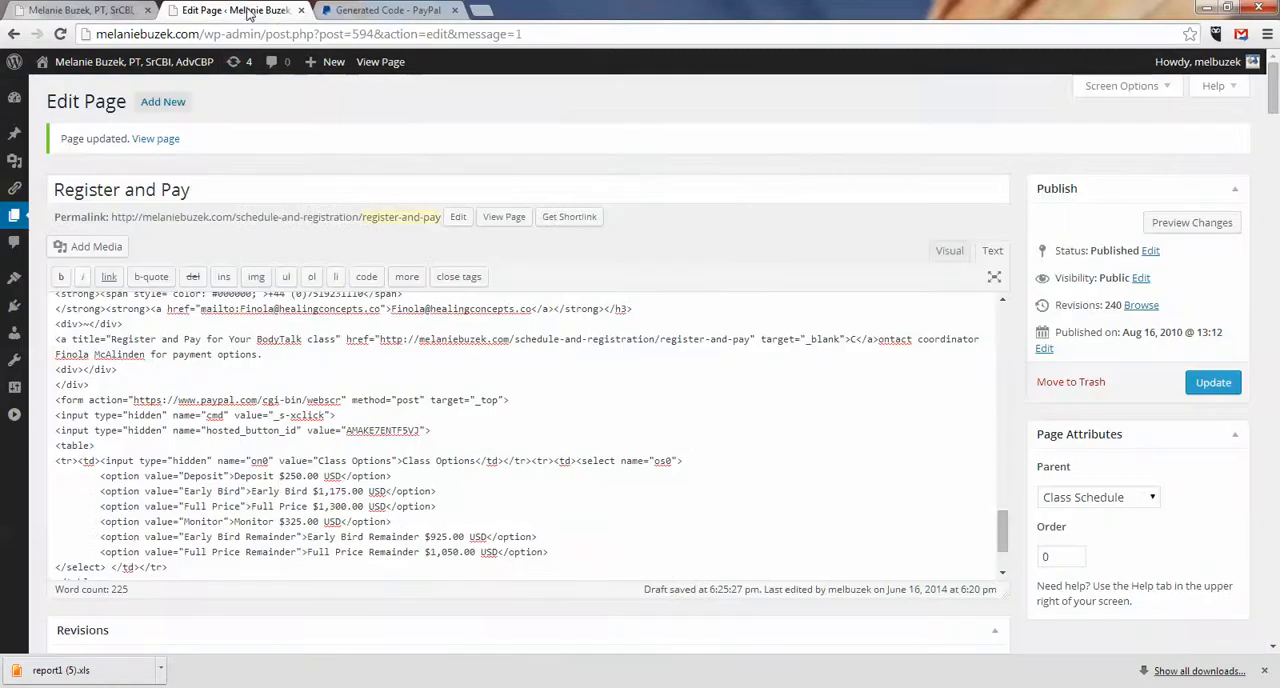
pyautogui.moveTo(1003, 528); pyautogui.dragTo(1008, 447)
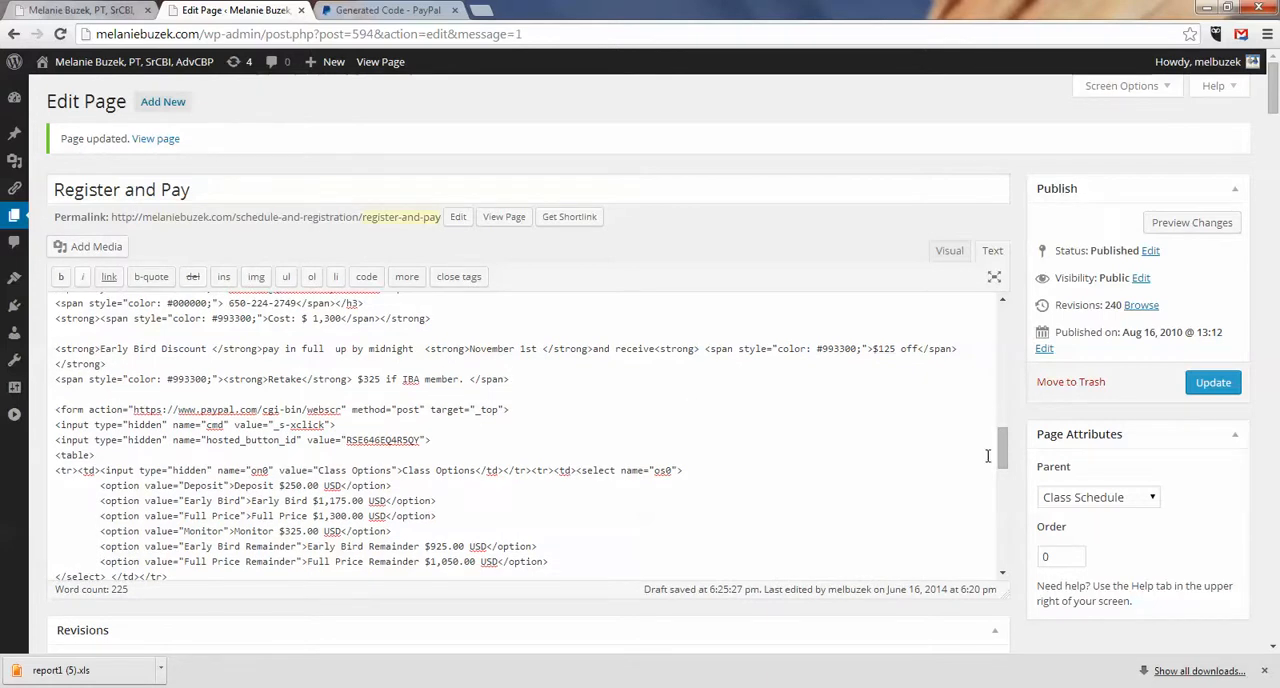
pyautogui.scroll(1, 1007, 450)
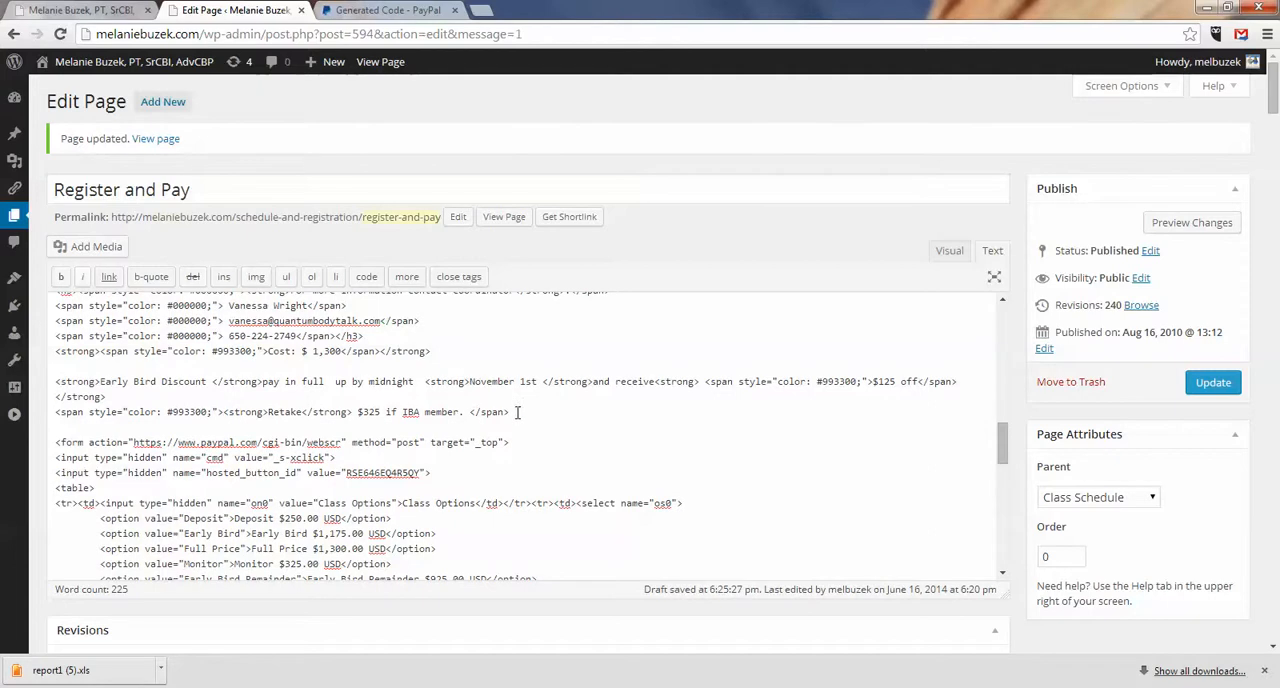
pyautogui.moveTo(517, 412); pyautogui.dragTo(44, 358)
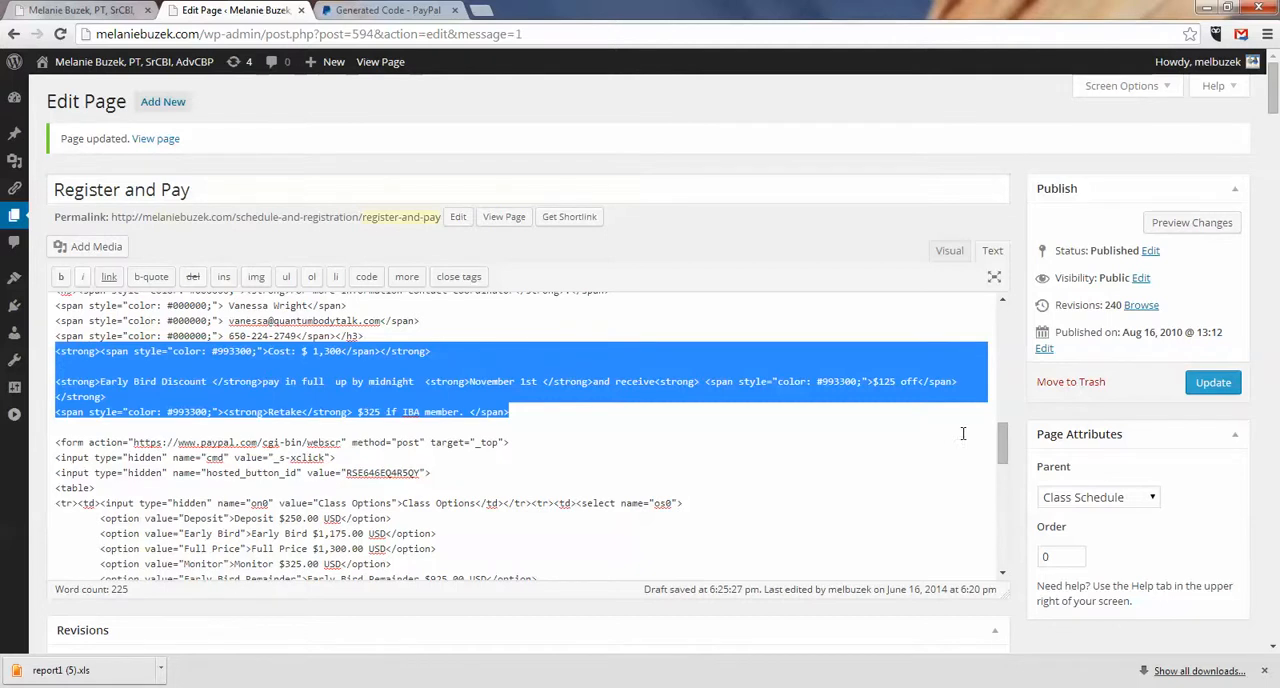
pyautogui.moveTo(1004, 445); pyautogui.dragTo(1003, 527)
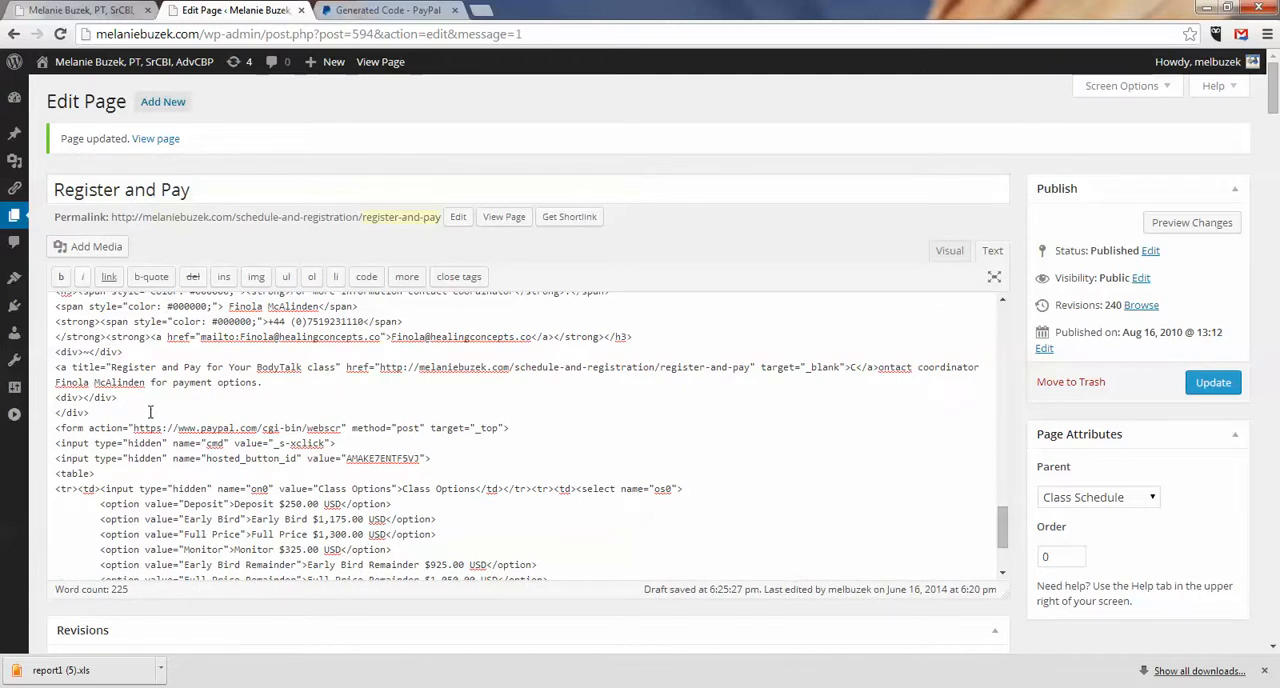
pyautogui.write('<strong><span style="color: #993300;">Cost: $ 1,300</span></strong>  <strong>Early Bird Discount </strong>pay in full  up by midnight  <strong>November 1st </strong>and receive<strong> <span style="color: #993300;">$125 off</span> </strong> <span style="color: #993300;"><strong>Retake</strong> $325 if IBA member. </span>')
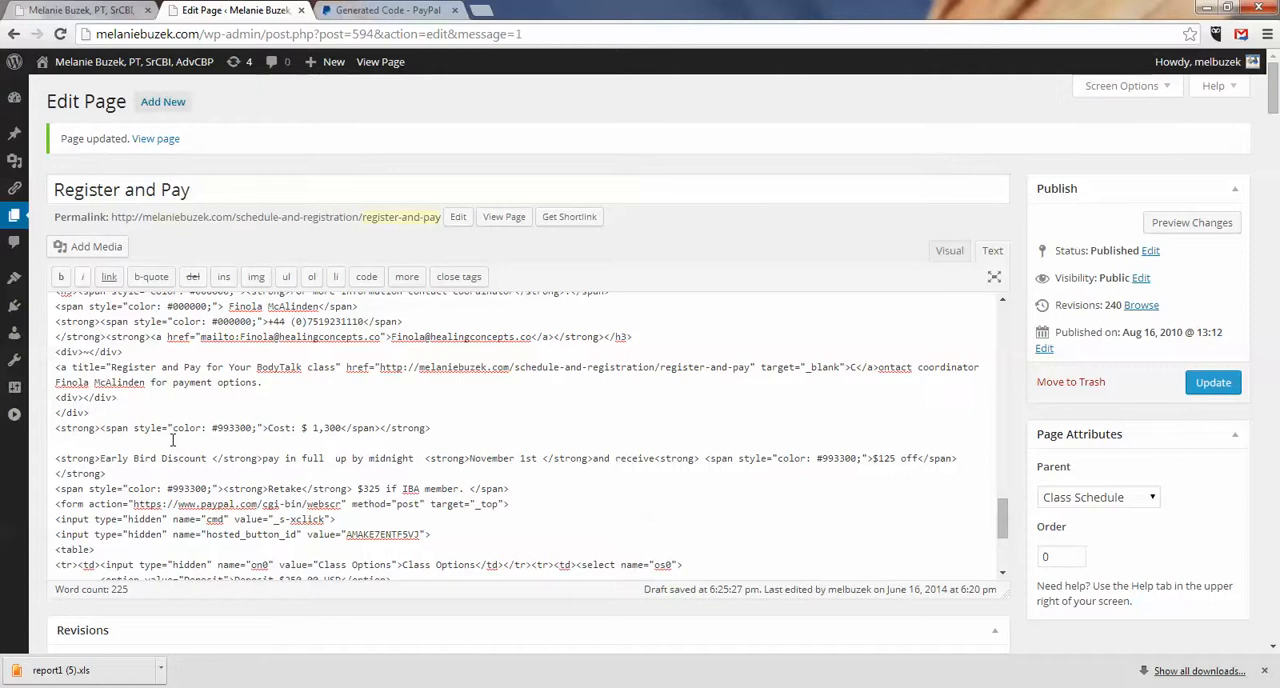
pyautogui.press('BackSpace')
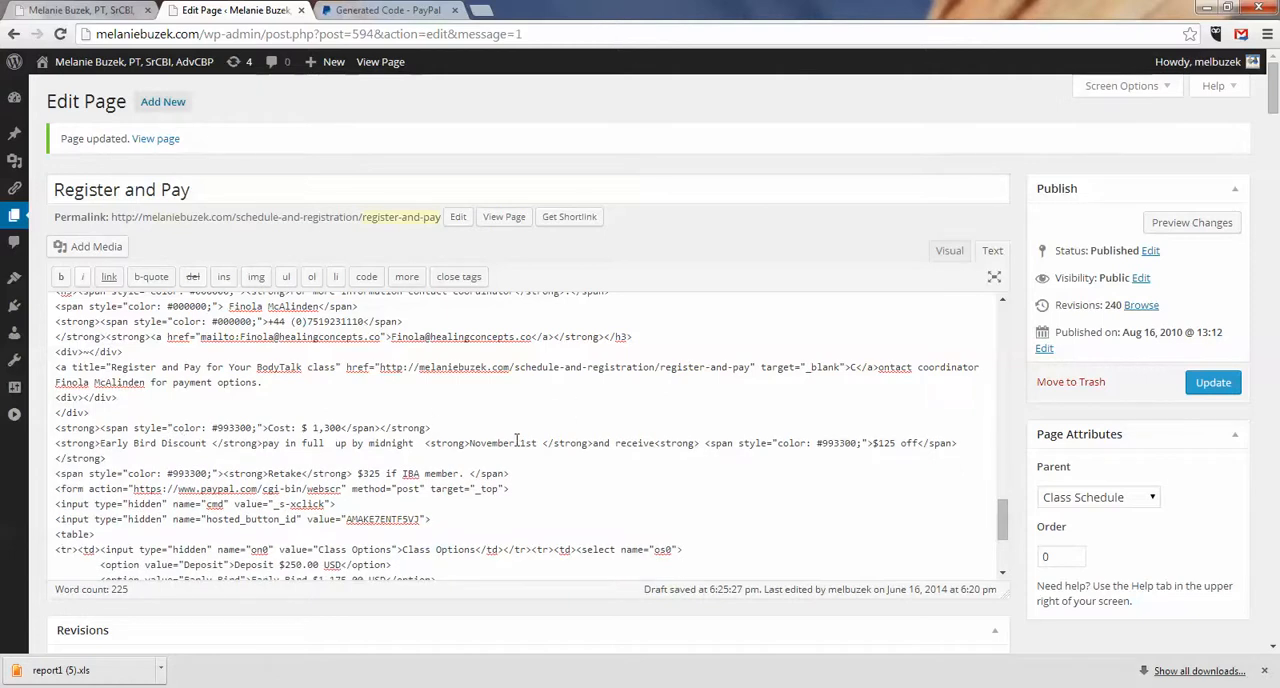
# Step: Check the Ireland class dates on the live page and set its early bird deadline to April 7th in the HTML
pyautogui.click(95, 12)
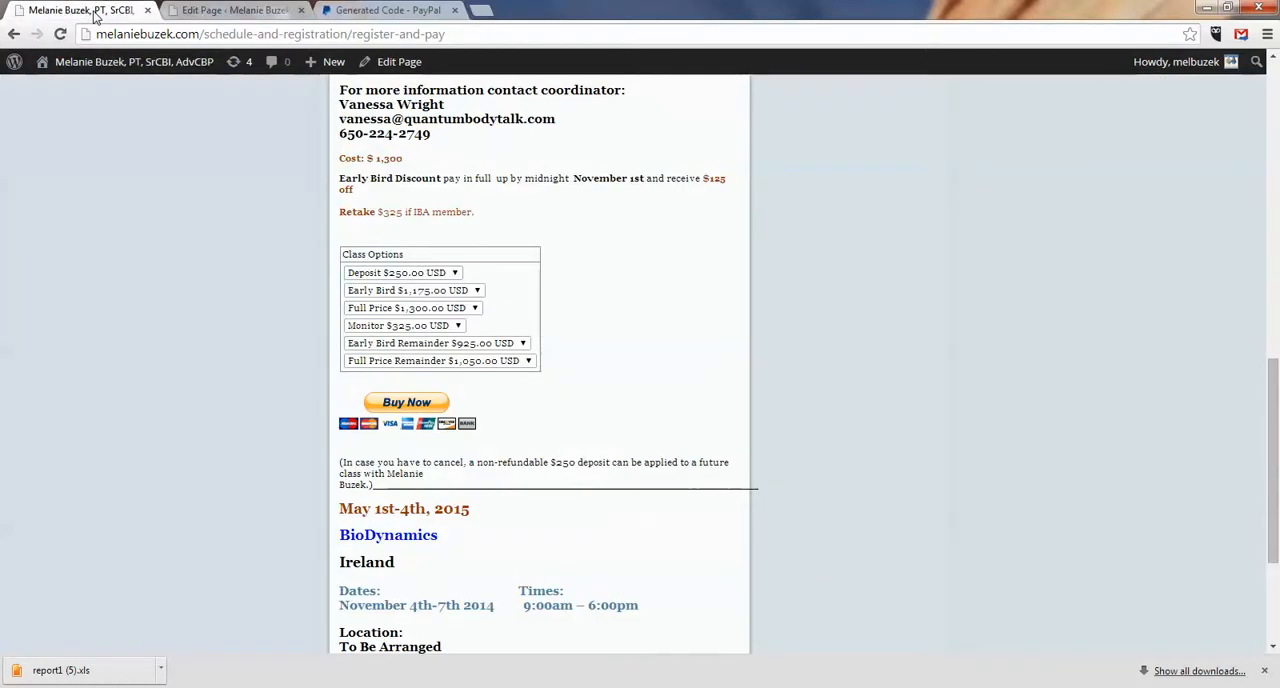
pyautogui.moveTo(1271, 385); pyautogui.dragTo(1275, 425)
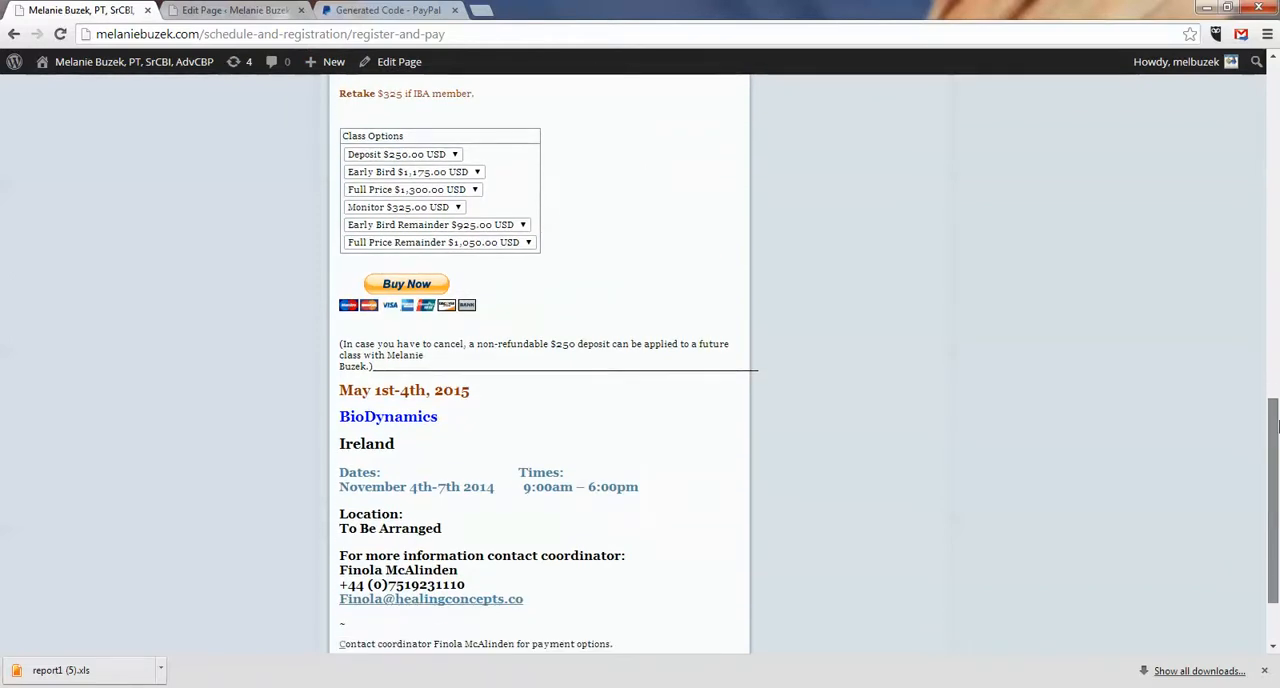
pyautogui.moveTo(1276, 425); pyautogui.dragTo(1276, 418)
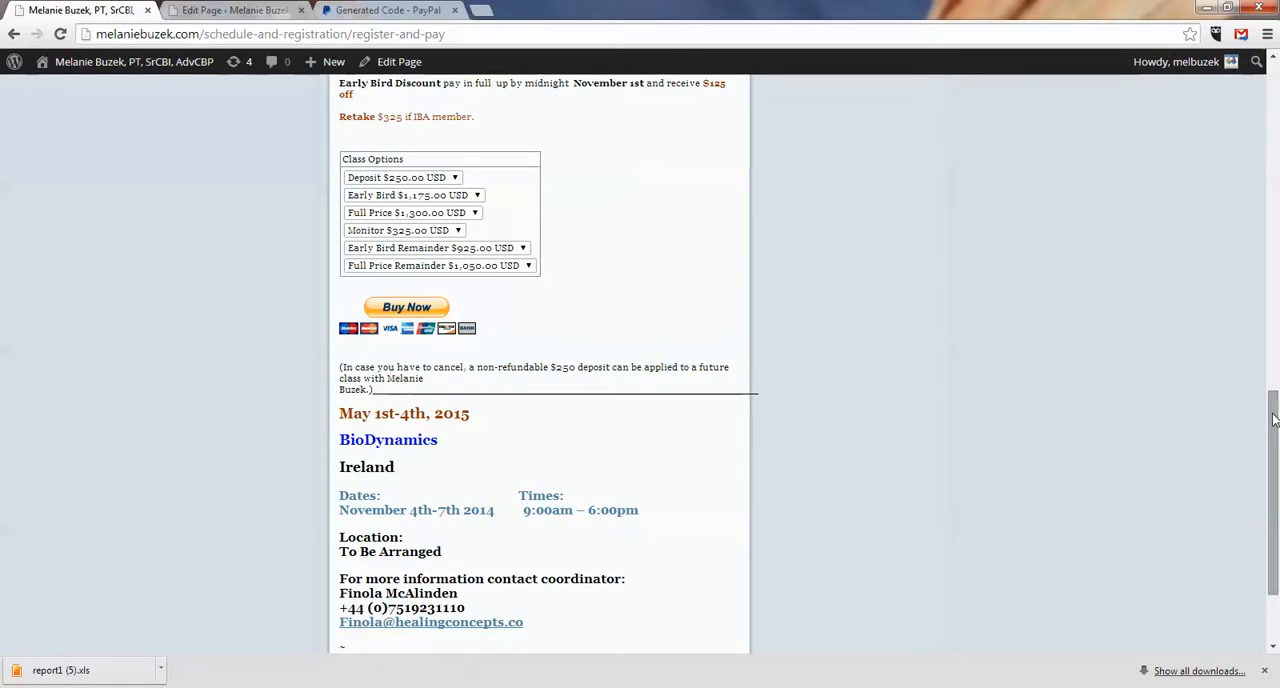
pyautogui.moveTo(1274, 420); pyautogui.dragTo(1274, 416)
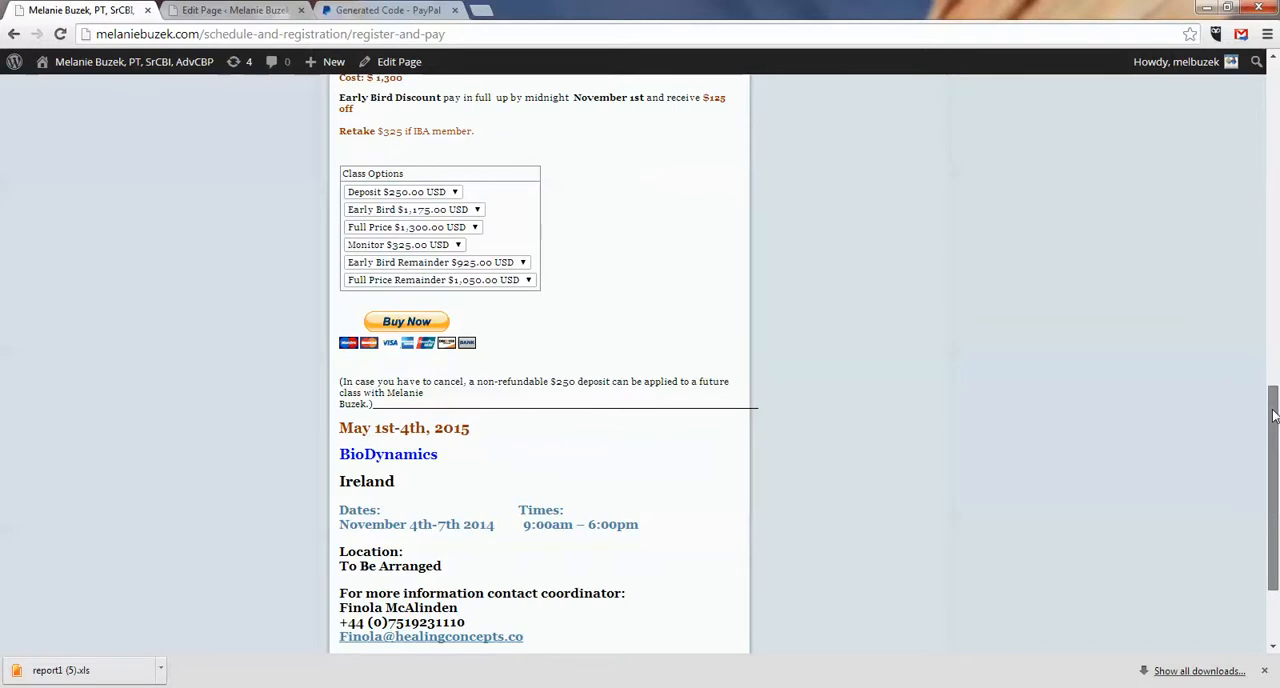
pyautogui.moveTo(1274, 416); pyautogui.dragTo(1274, 419)
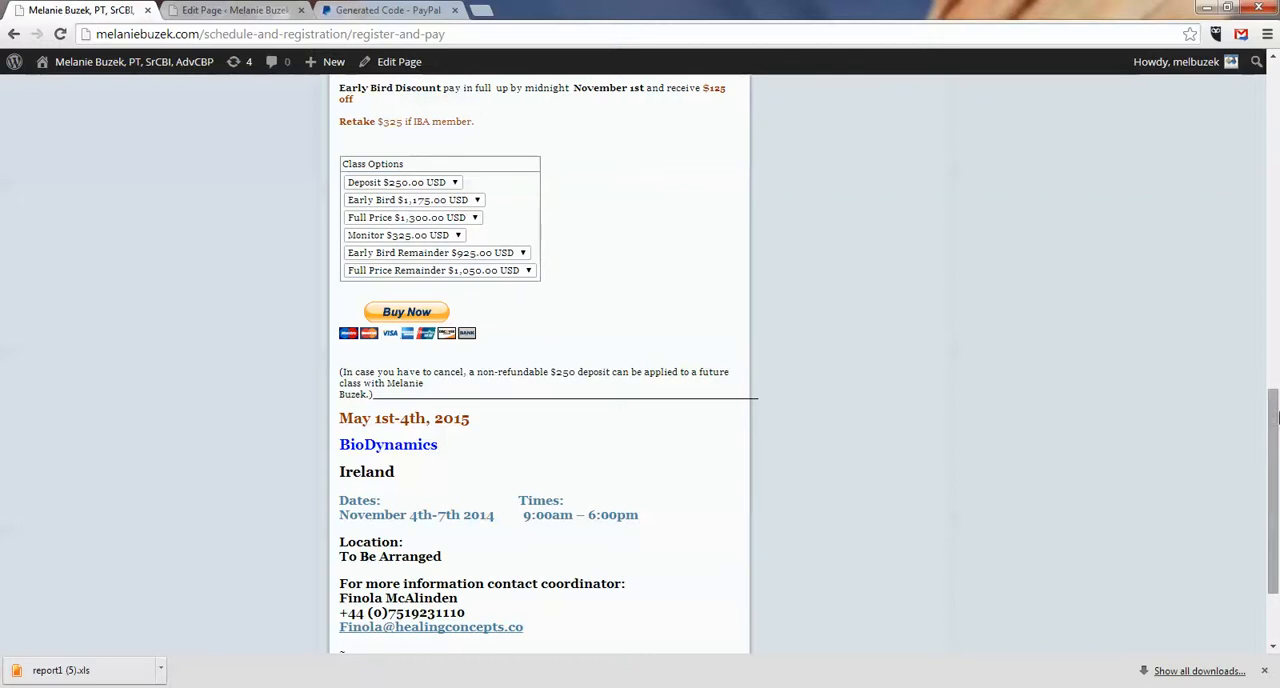
pyautogui.moveTo(1274, 418); pyautogui.dragTo(1274, 444)
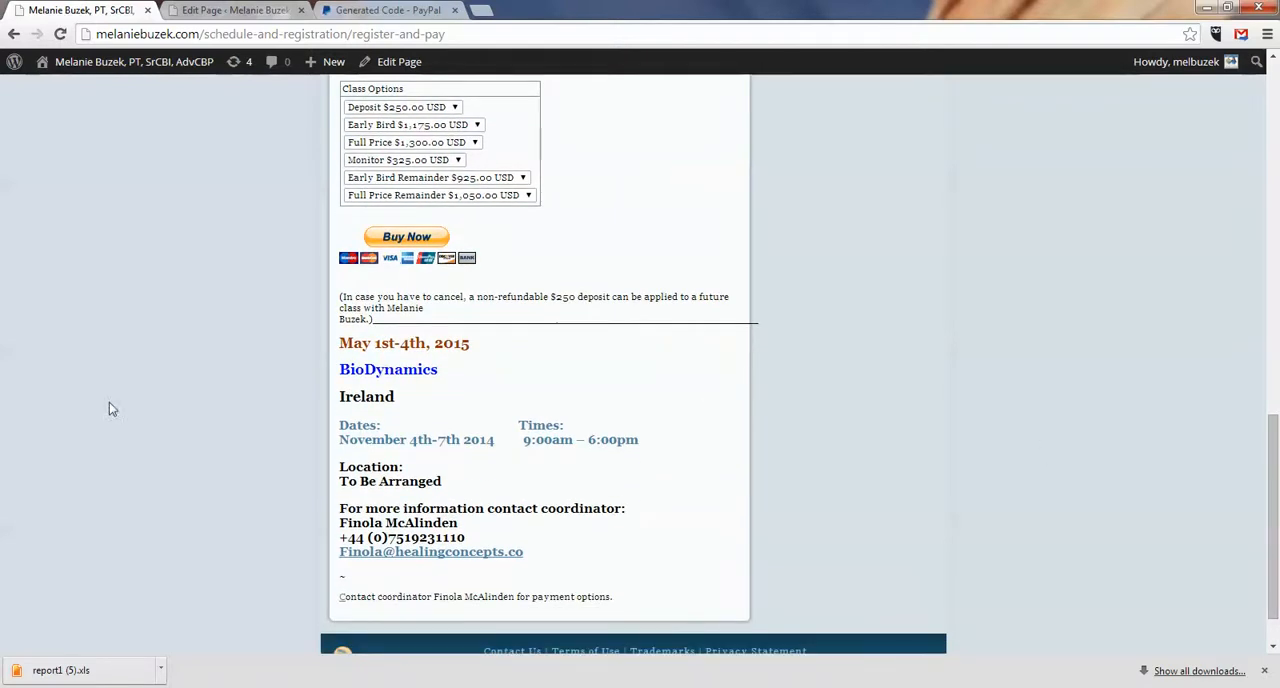
pyautogui.click(232, 10)
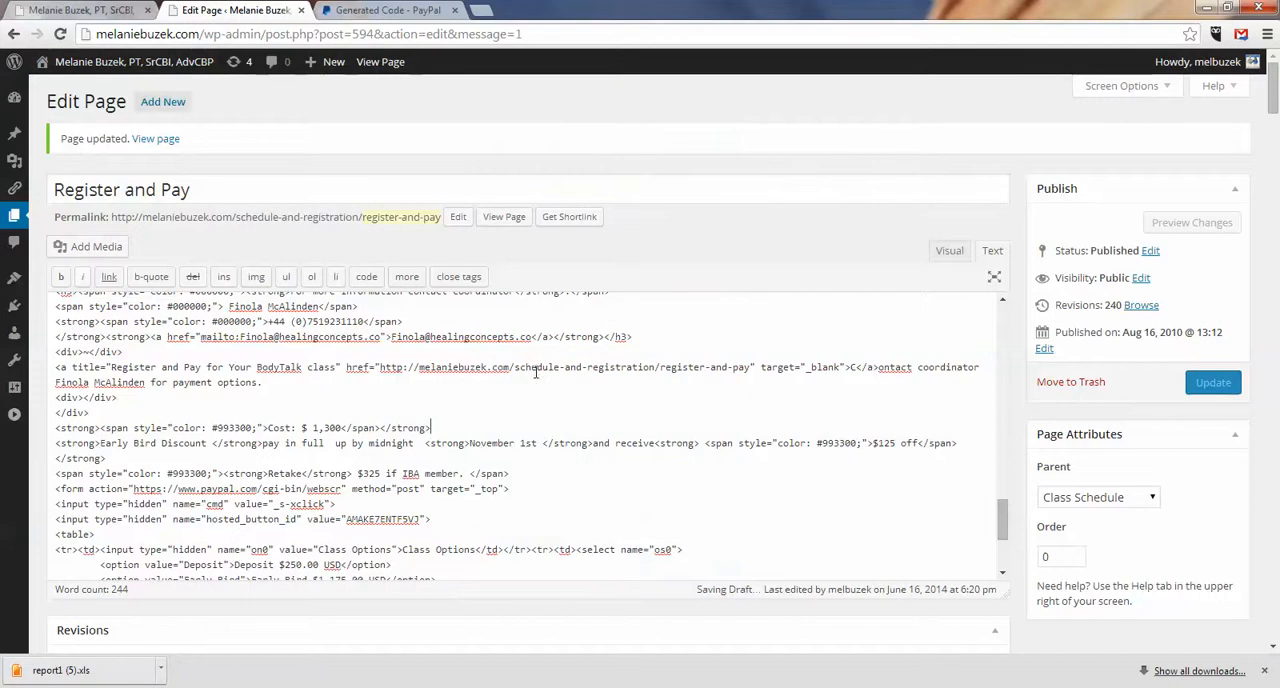
pyautogui.click(514, 443)
pyautogui.press('BackSpace')
pyautogui.press('BackSpace')
pyautogui.press('BackSpace')
pyautogui.press('BackSpace')
pyautogui.press('BackSpace')
pyautogui.press('BackSpace')
pyautogui.press('BackSpace')
pyautogui.press('BackSpace')
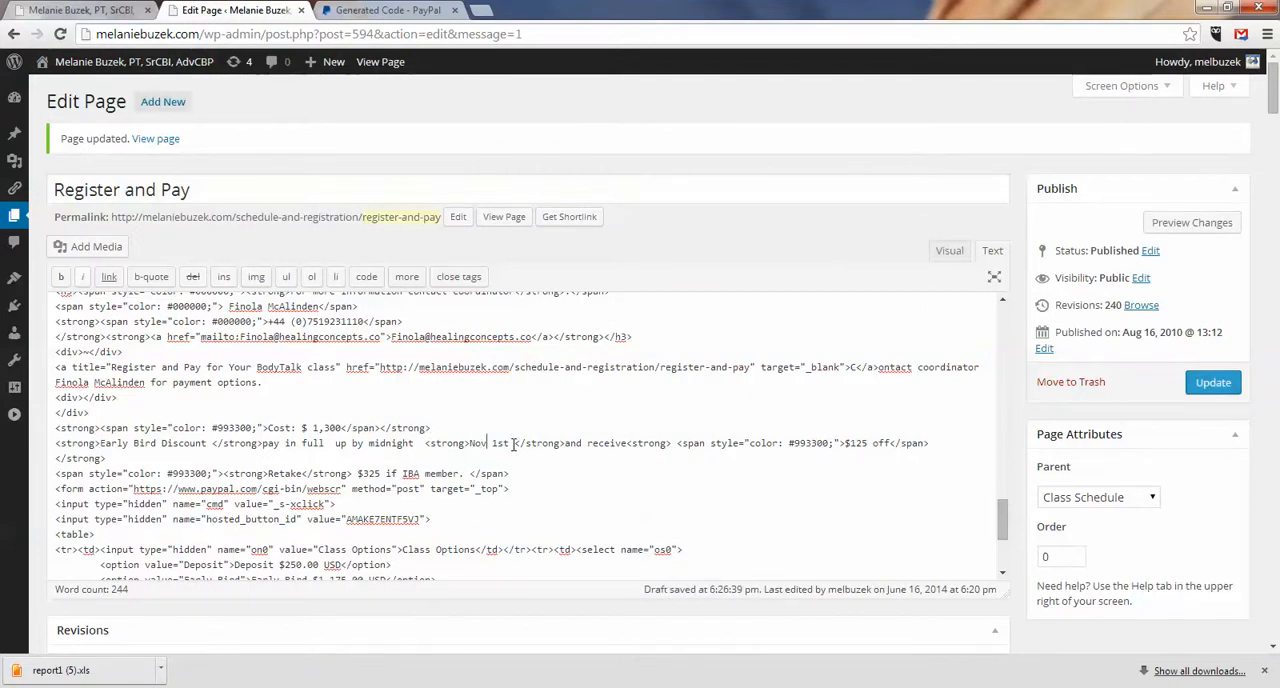
pyautogui.write('April')
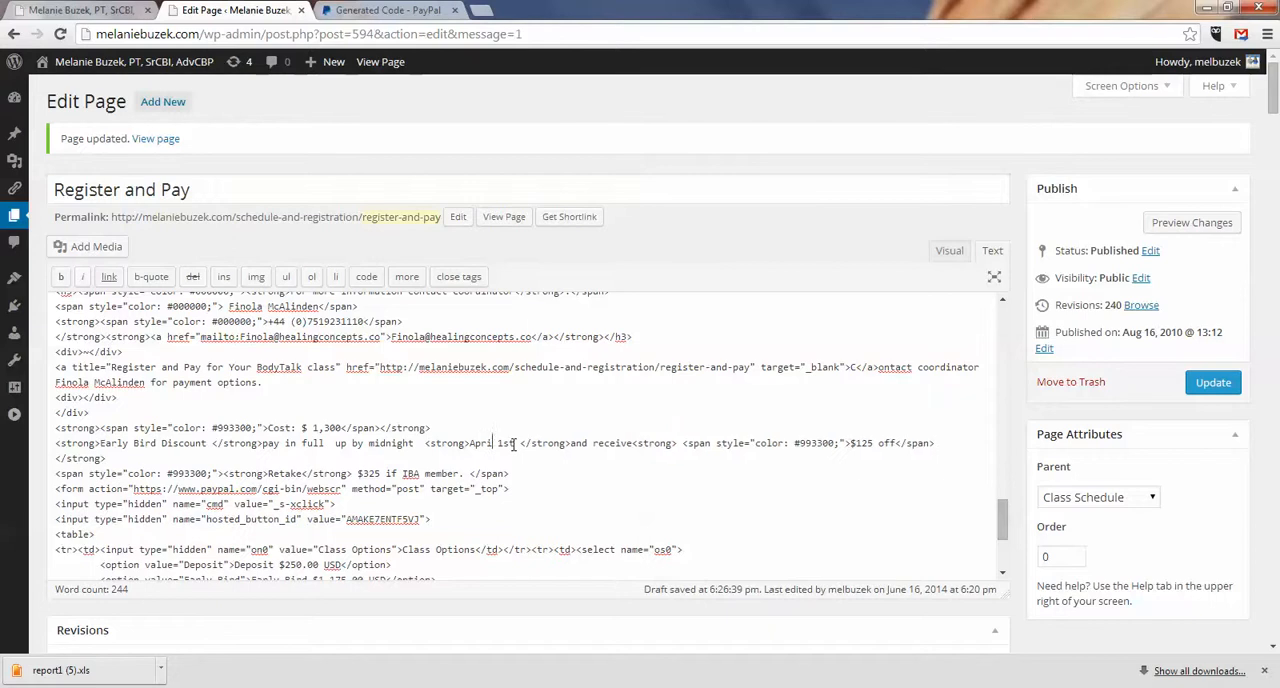
pyautogui.doubleClick(513, 443)
pyautogui.press('BackSpace')
pyautogui.write('7th')
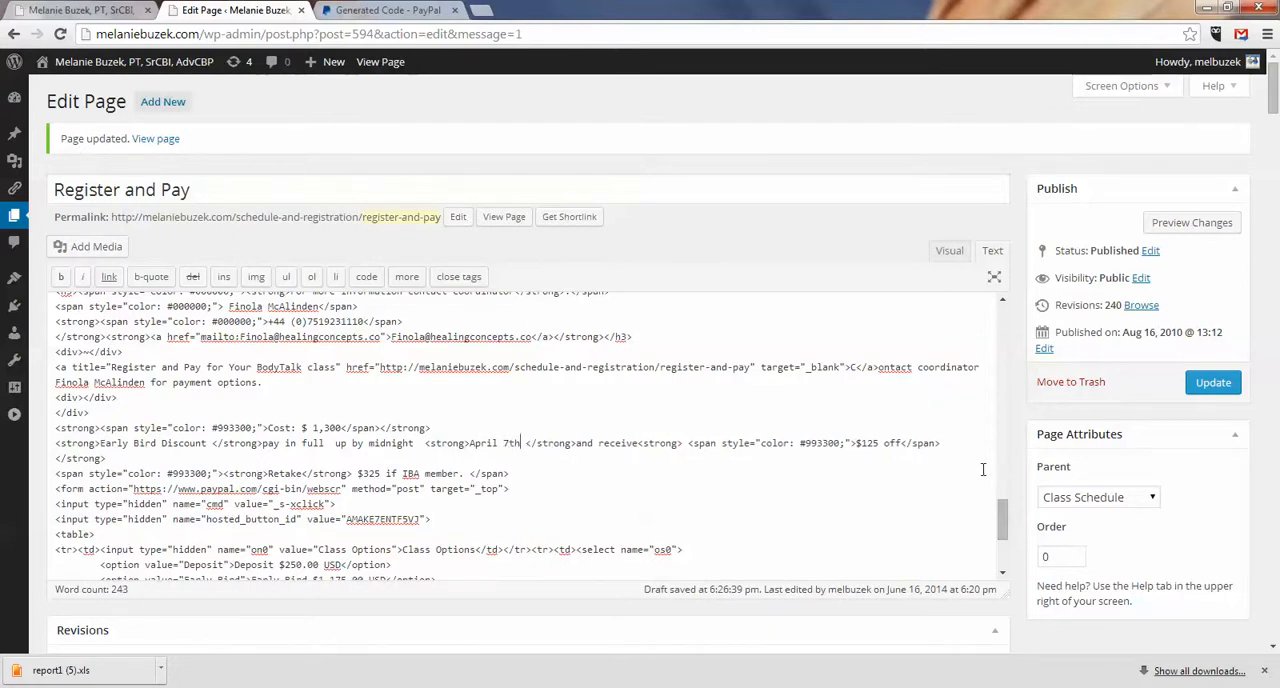
# Step: Change the month in the Ireland class's Dates line to May
pyautogui.moveTo(1006, 518); pyautogui.dragTo(1008, 497)
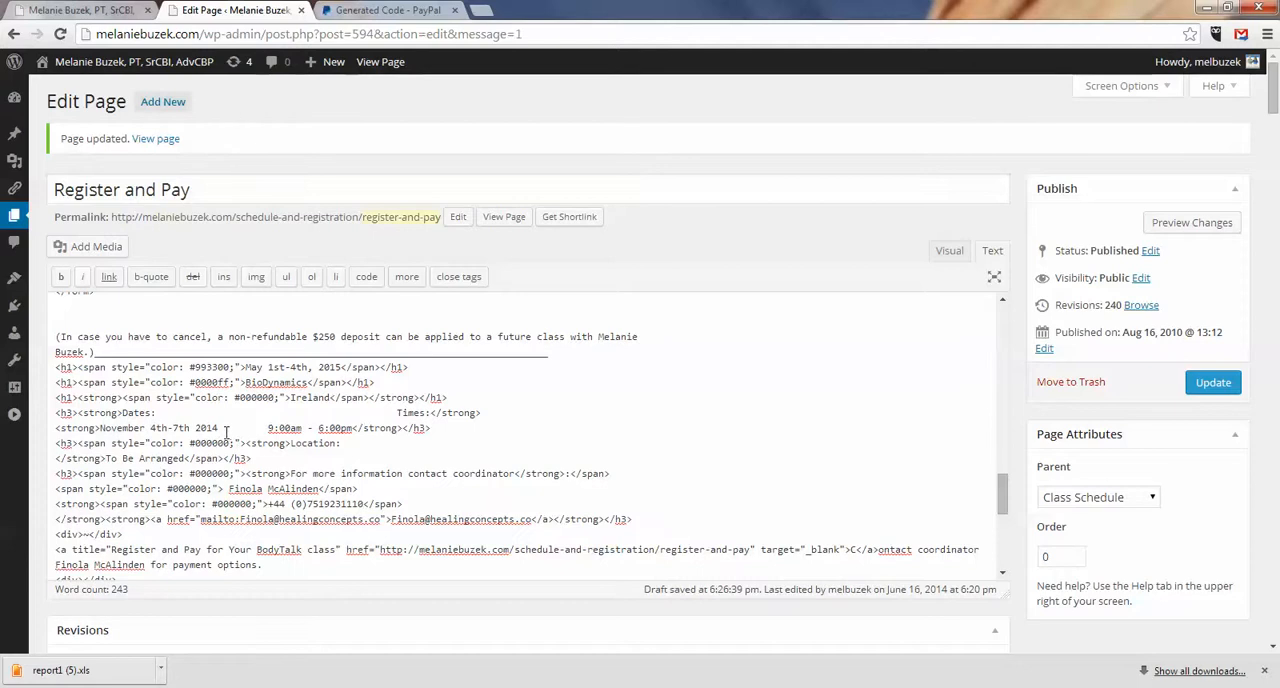
pyautogui.press('BackSpace')
pyautogui.press('BackSpace')
pyautogui.press('BackSpace')
pyautogui.press('BackSpace')
pyautogui.press('BackSpace')
pyautogui.press('BackSpace')
pyautogui.press('BackSpace')
pyautogui.press('BackSpace')
pyautogui.write('ay')
pyautogui.press('BackSpace')
pyautogui.press('BackSpace')
pyautogui.write('May')
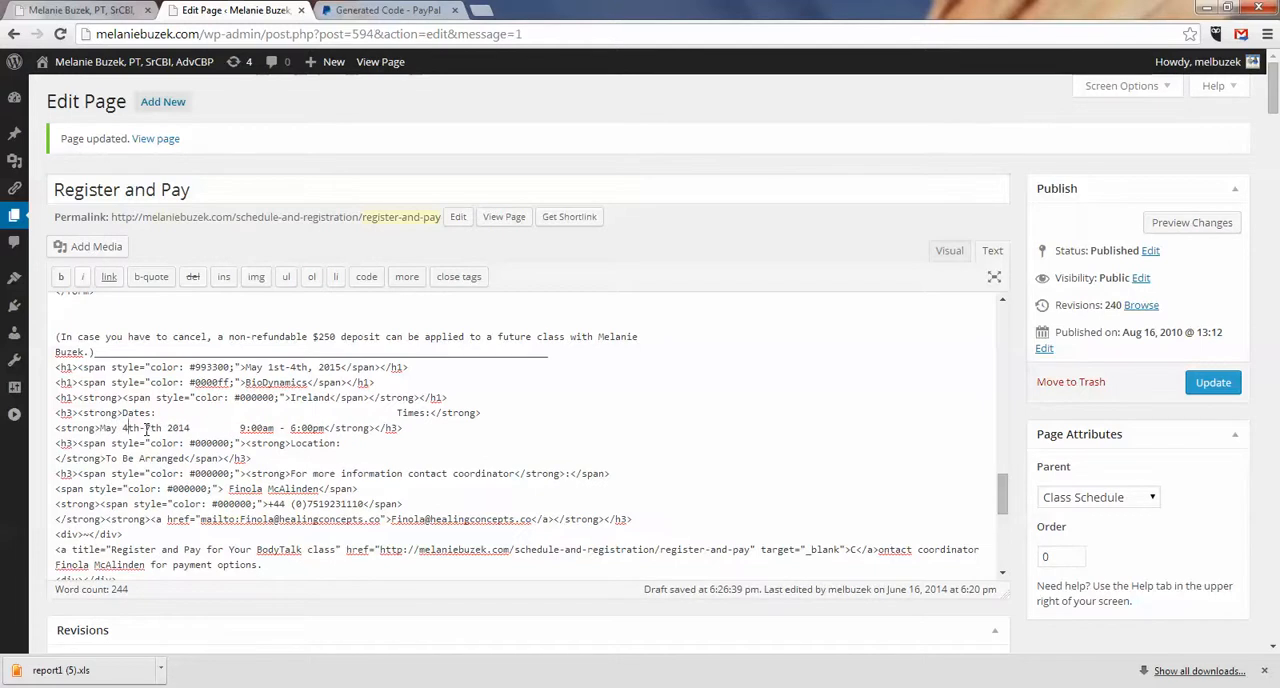
# Step: Set the Ireland class's days to 1st-4th and its year to 2015, and update the Register and Pay page
pyautogui.press('BackSpace')
pyautogui.press('BackSpace')
pyautogui.press('BackSpace')
pyautogui.write('1st')
pyautogui.click(151, 428)
pyautogui.press('BackSpace')
pyautogui.write('4')
pyautogui.click(1213, 386)
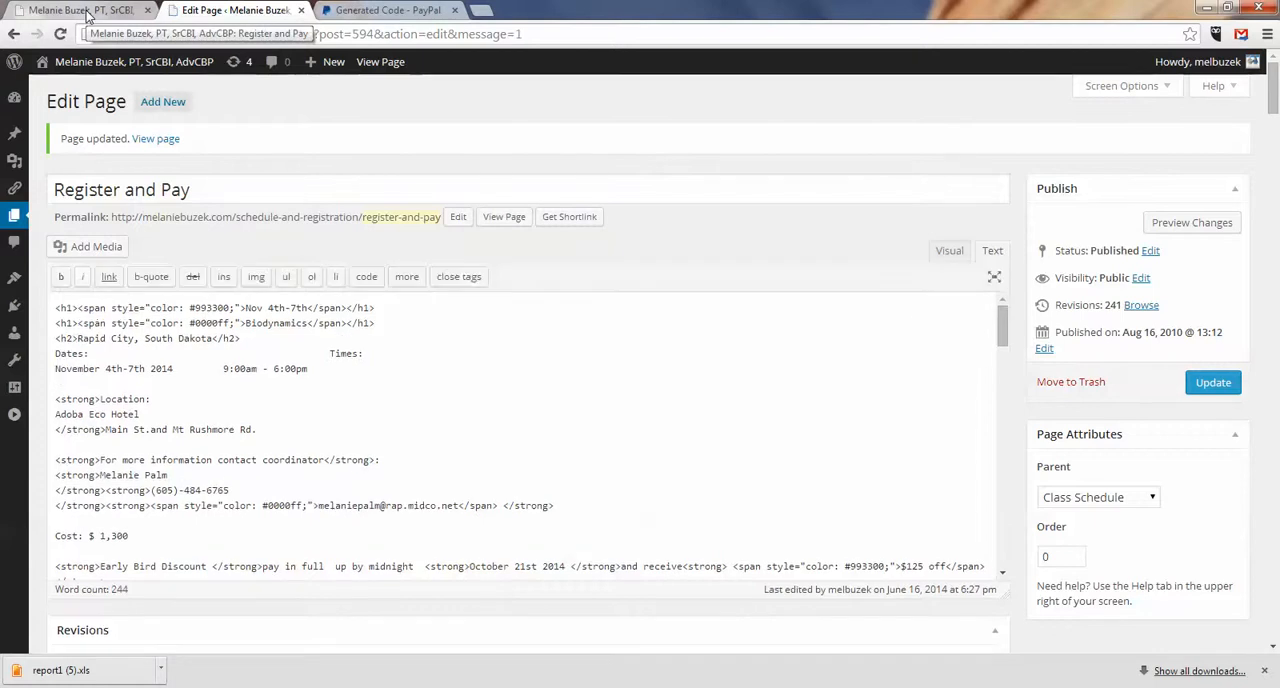
# Step: Reload the live Register and Pay page and review the details and payment options of all three classes
pyautogui.click(85, 14)
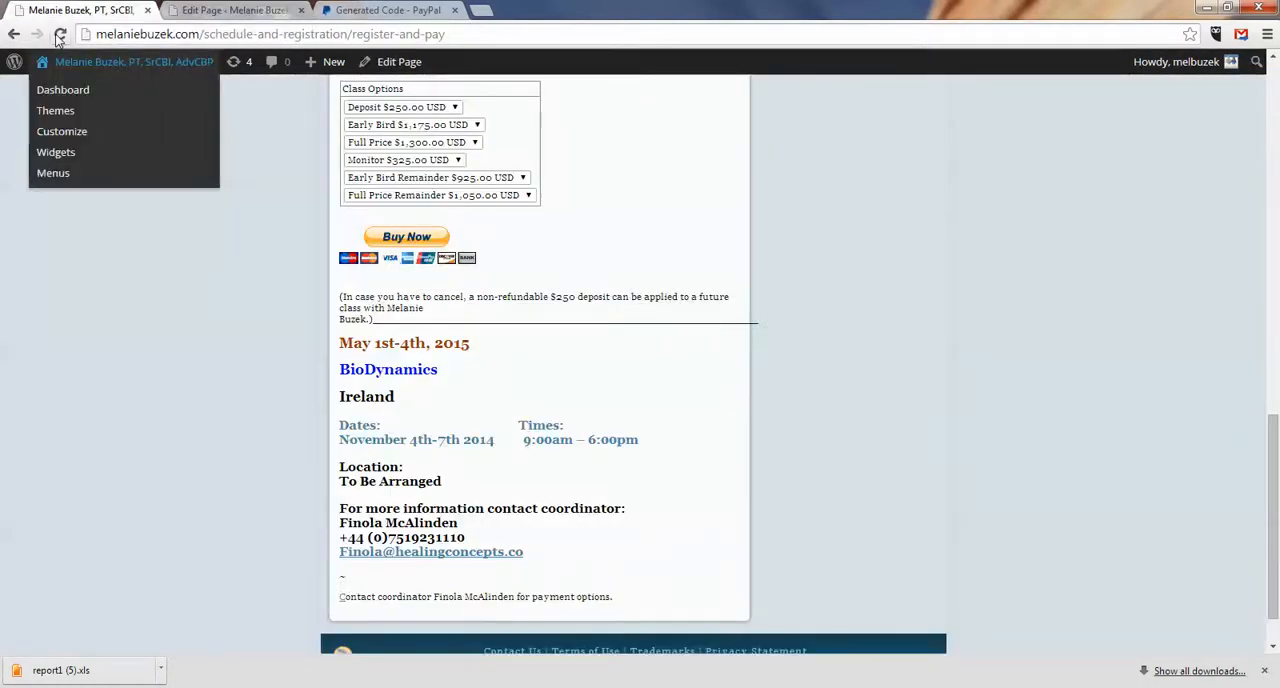
pyautogui.click(60, 34)
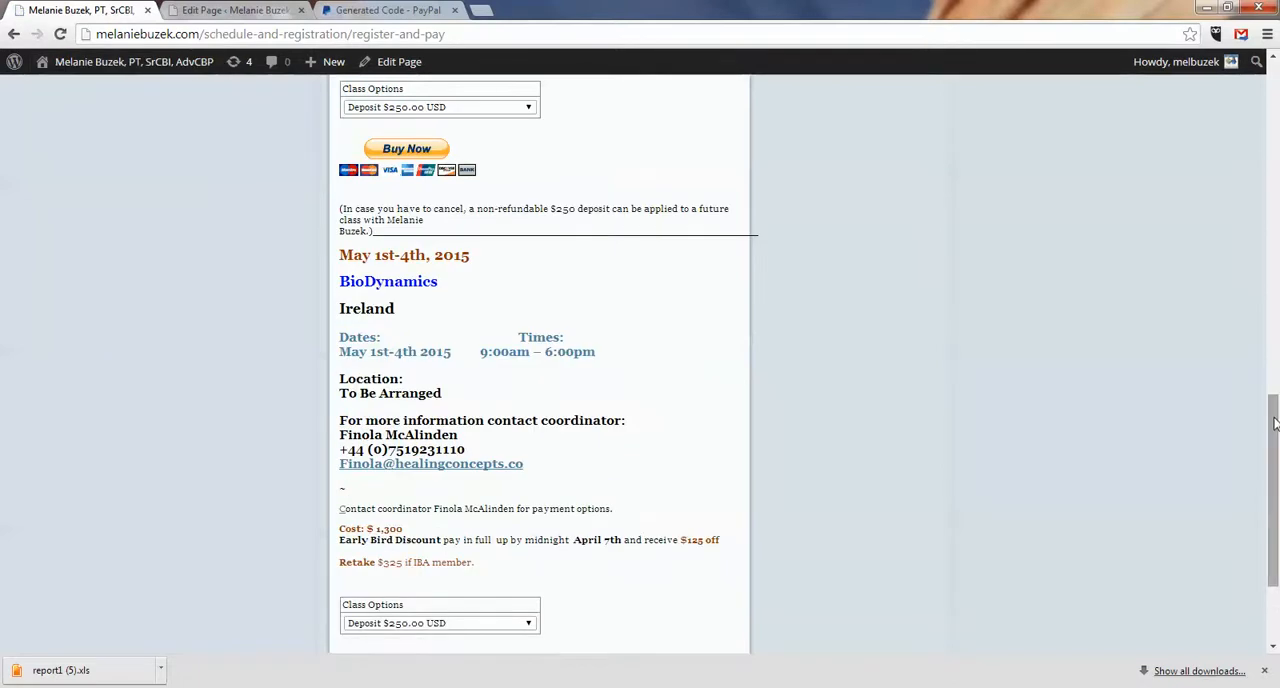
pyautogui.moveTo(1274, 428); pyautogui.dragTo(1275, 178)
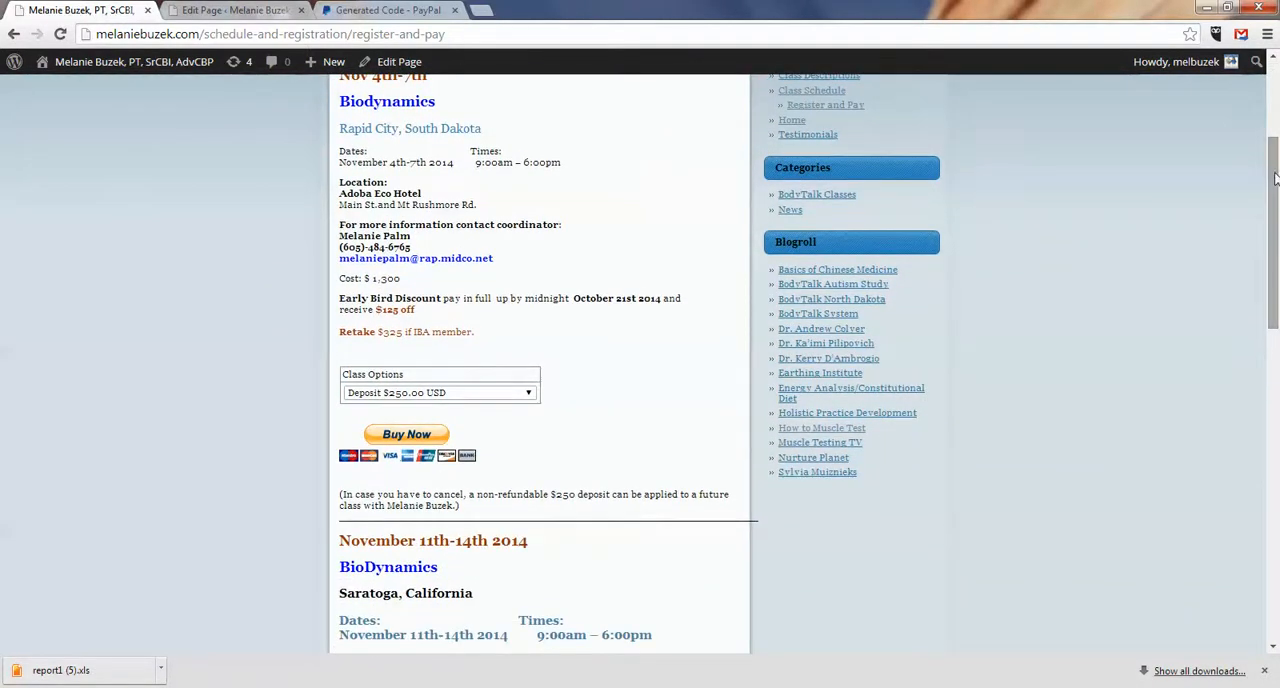
pyautogui.moveTo(1275, 178); pyautogui.dragTo(1277, 285)
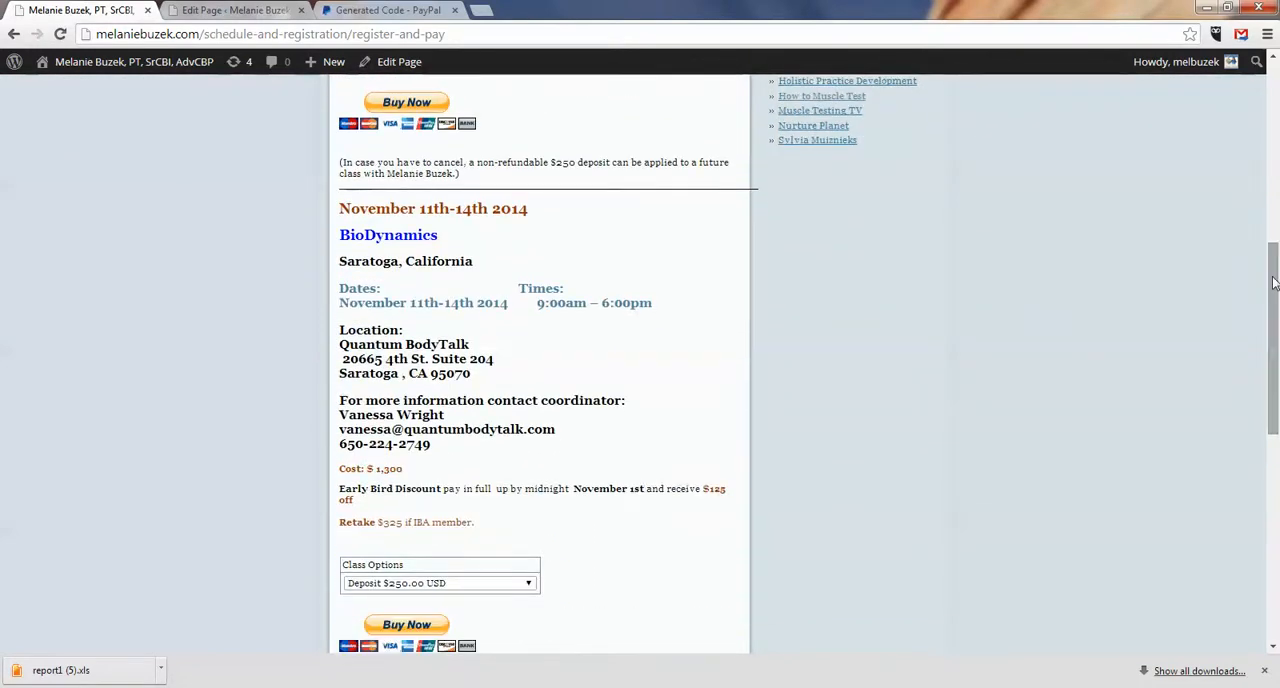
pyautogui.moveTo(1275, 283); pyautogui.dragTo(1275, 100)
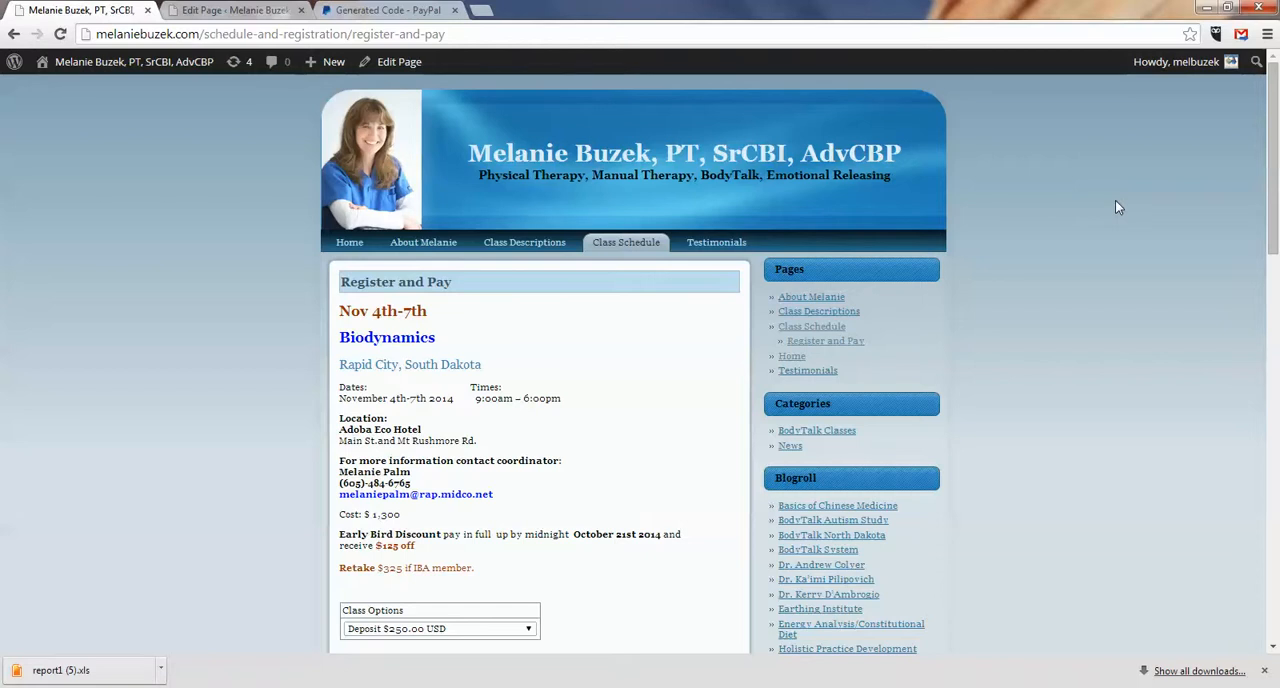
pyautogui.moveTo(1275, 128); pyautogui.dragTo(1277, 80)
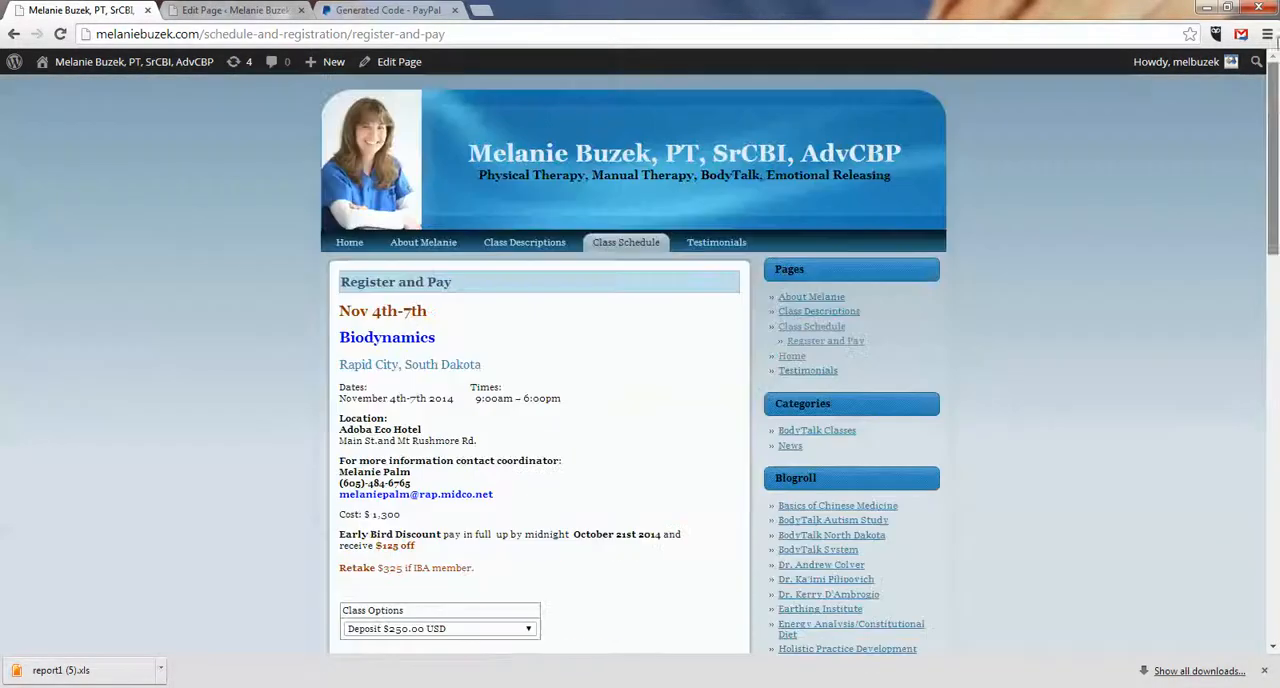